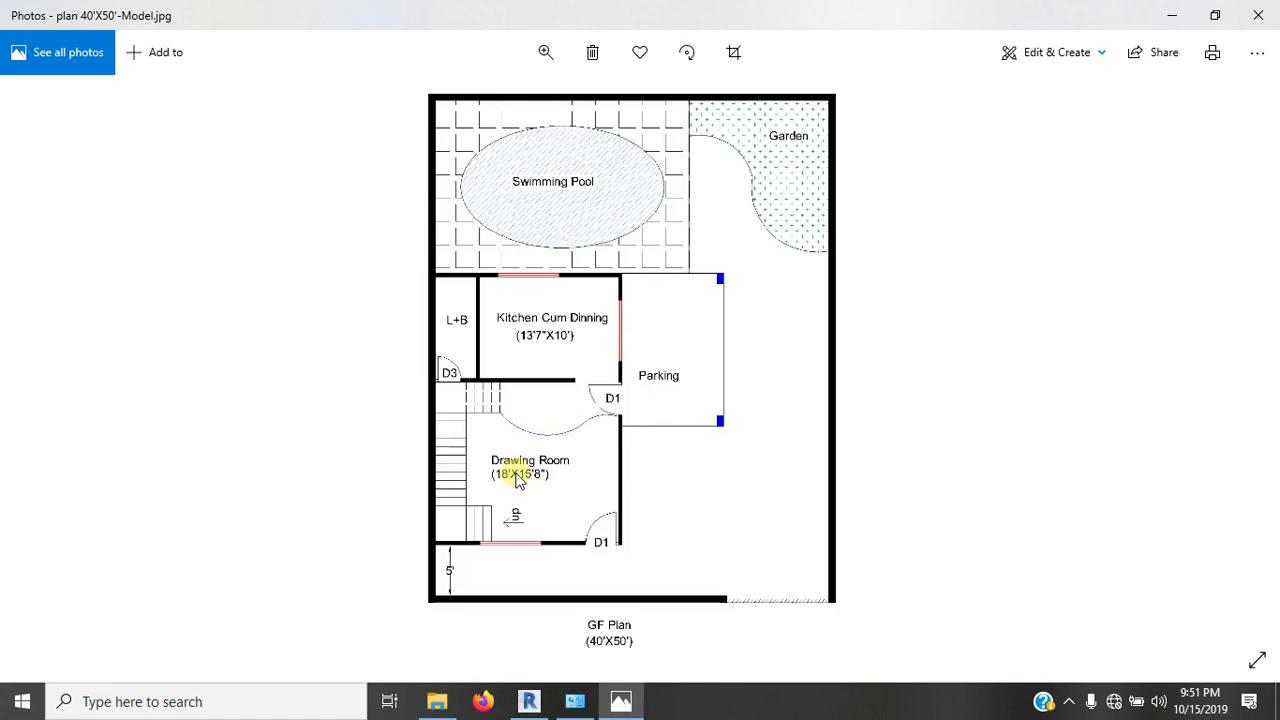
- Zoom into the 40'X50' reference plan to read the Drawing Room size, then return to Revit
scroll(518, 480, "up", 2)
scroll(518, 478, "up", 3)
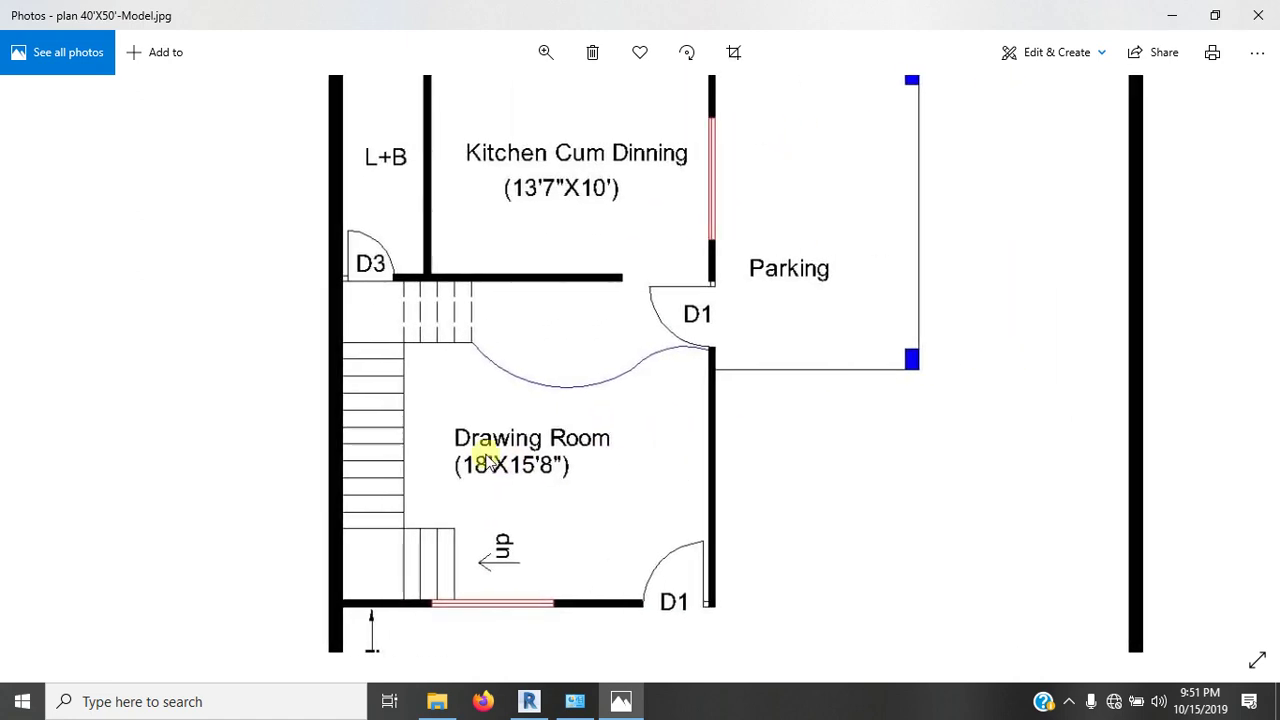
scroll(492, 462, "up", 2)
left_click_drag(490, 448, 577, 447)
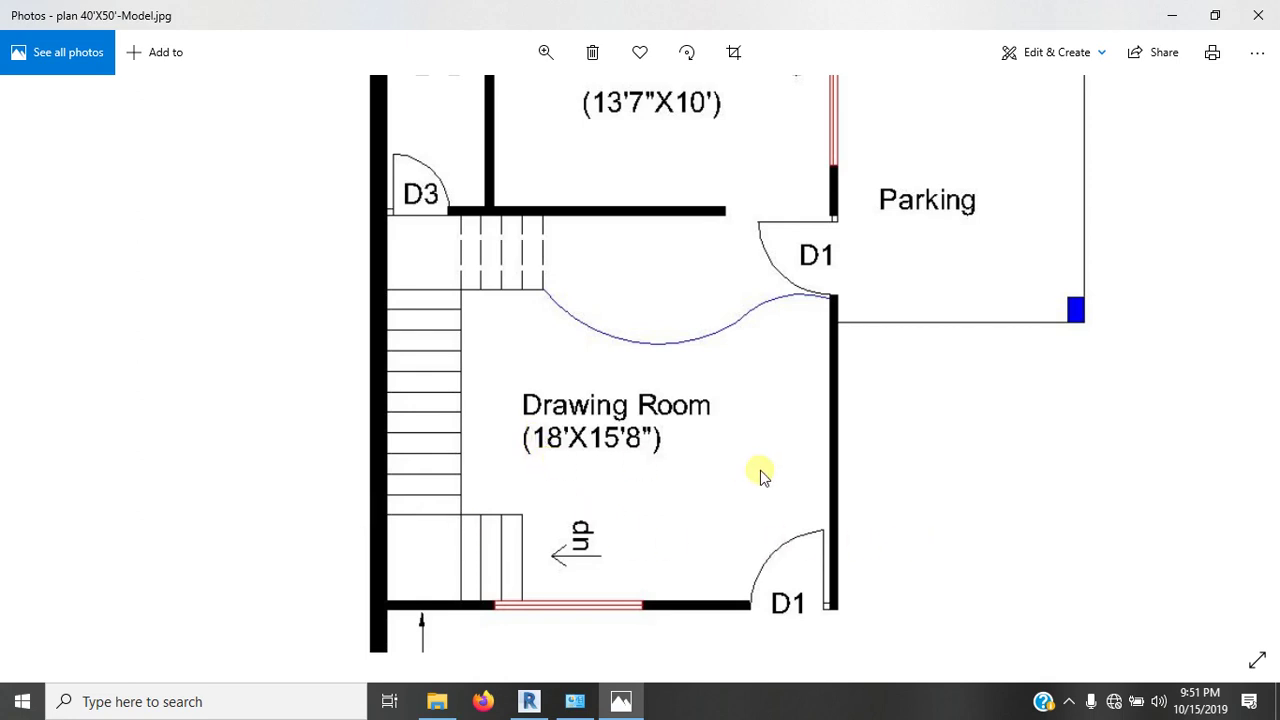
double_click(714, 452)
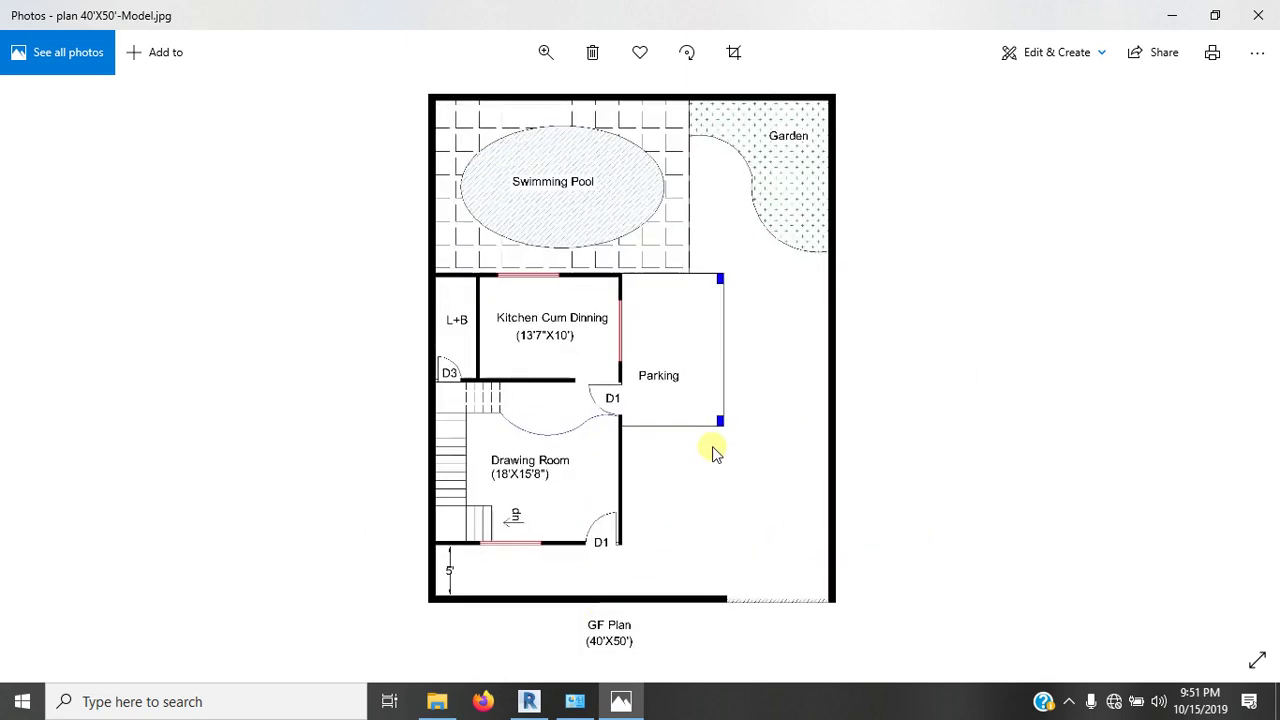
left_click(529, 701)
middle_click_drag(534, 477, 477, 486)
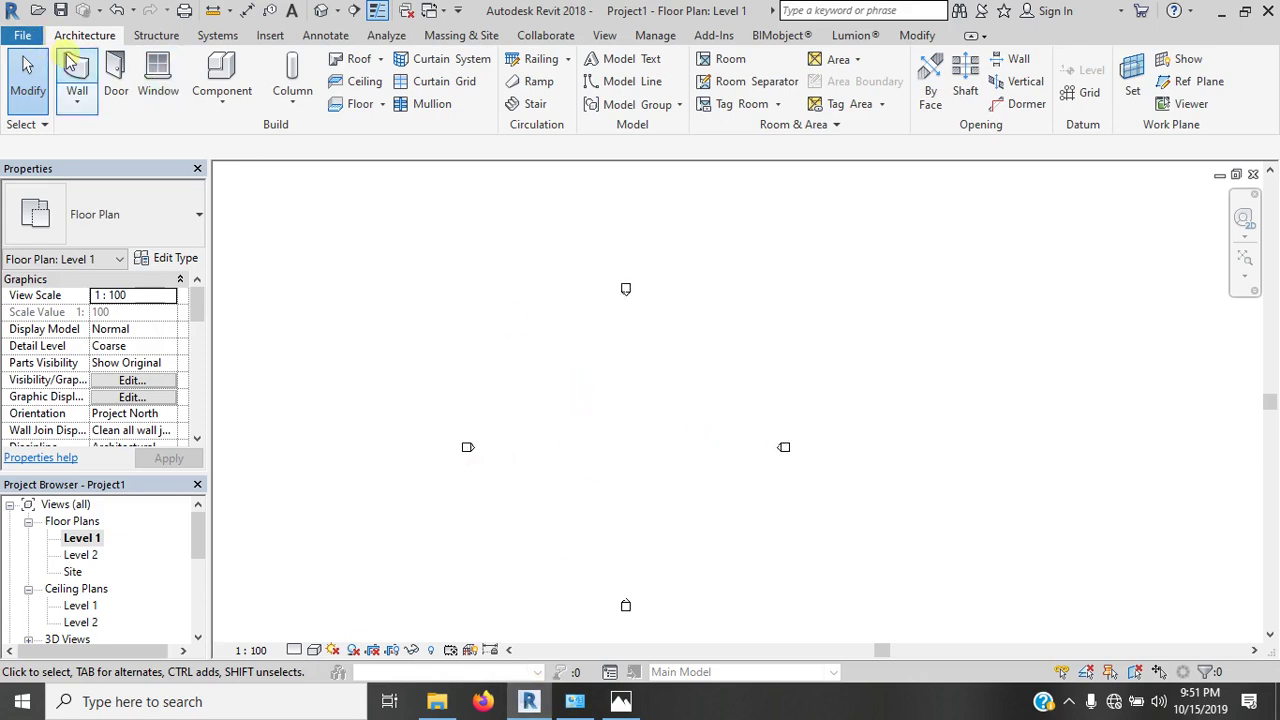
left_click(70, 62)
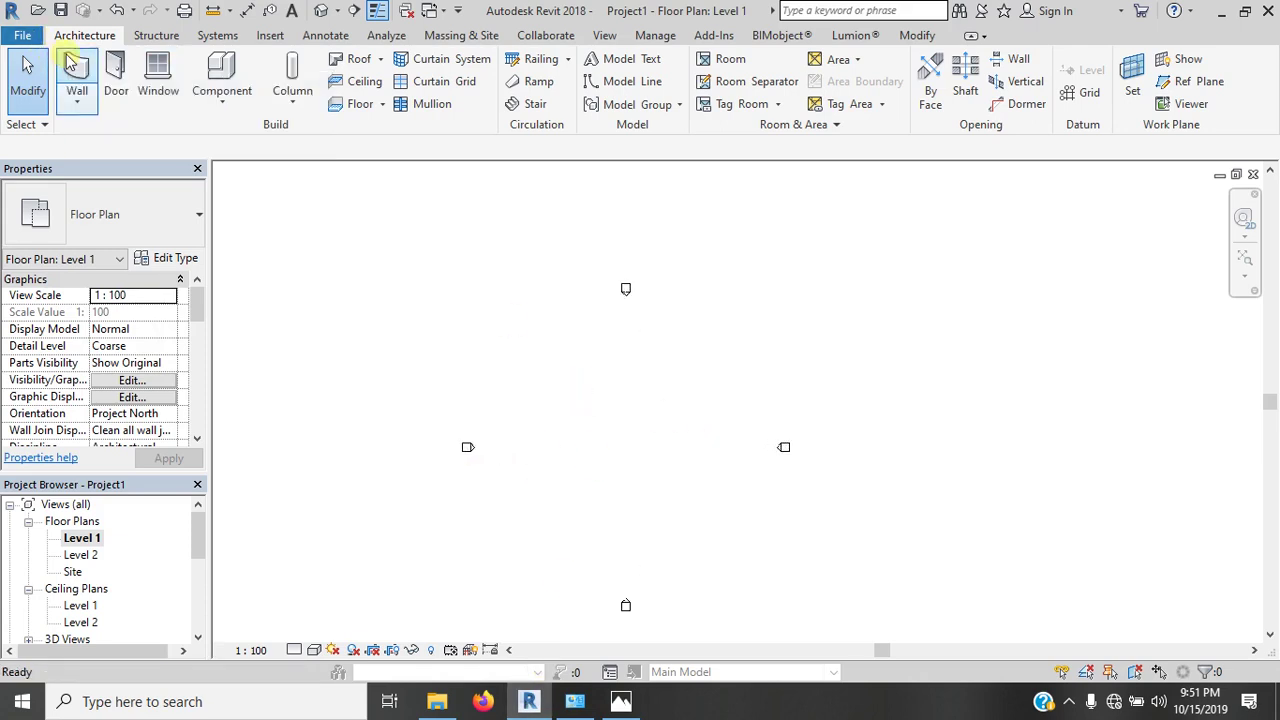
key("Escape")
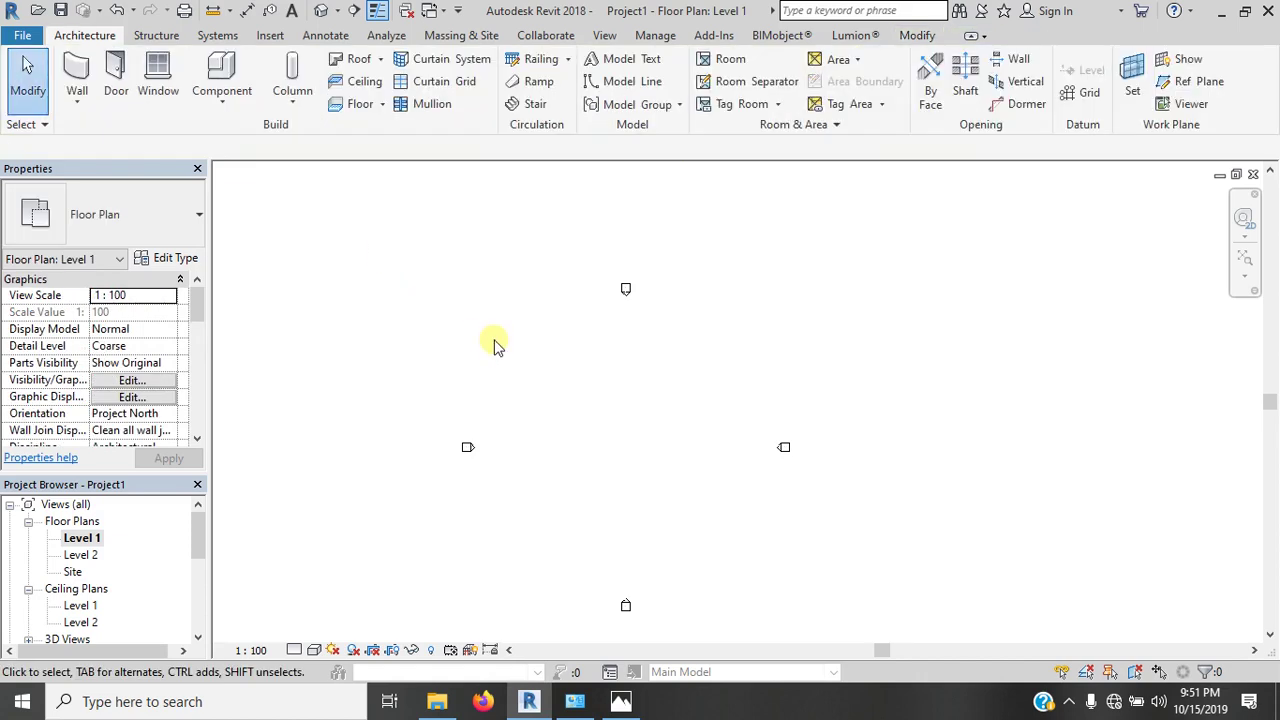
key("u")
key("n")
- Change the project Length format to Feet and fractional inches, rounded to the nearest 1"
left_click(598, 214)
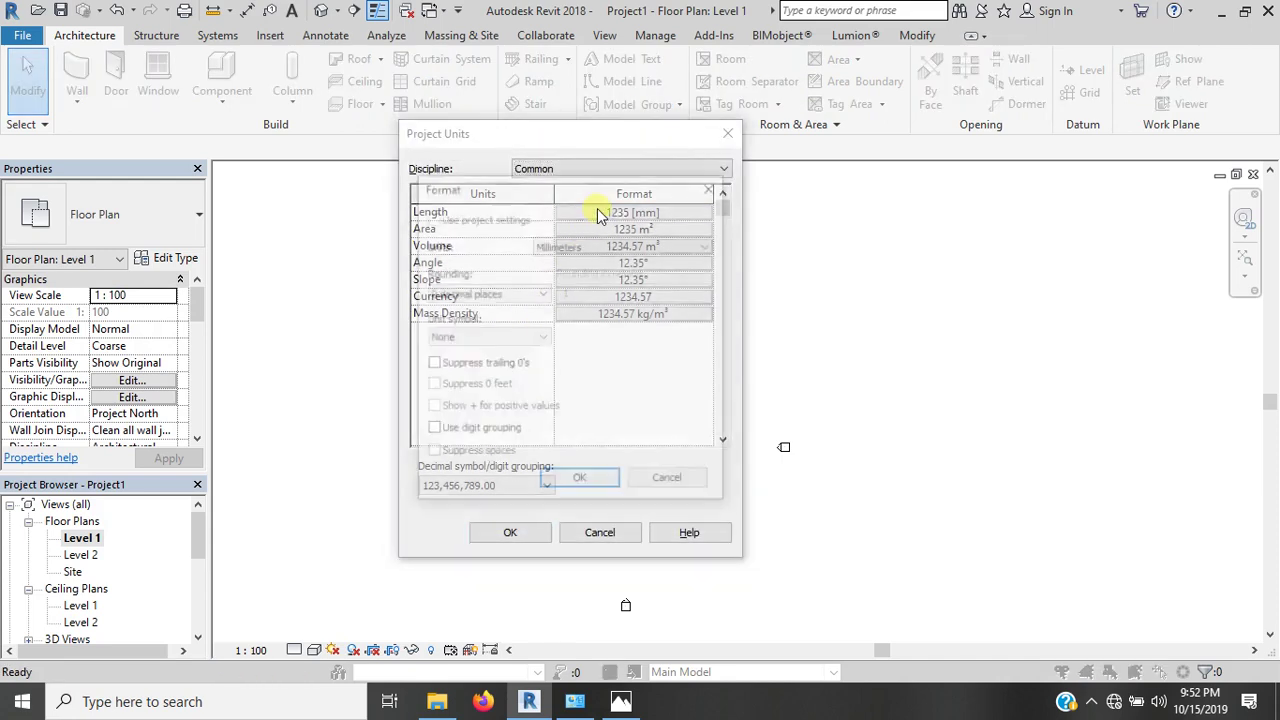
left_click(644, 240)
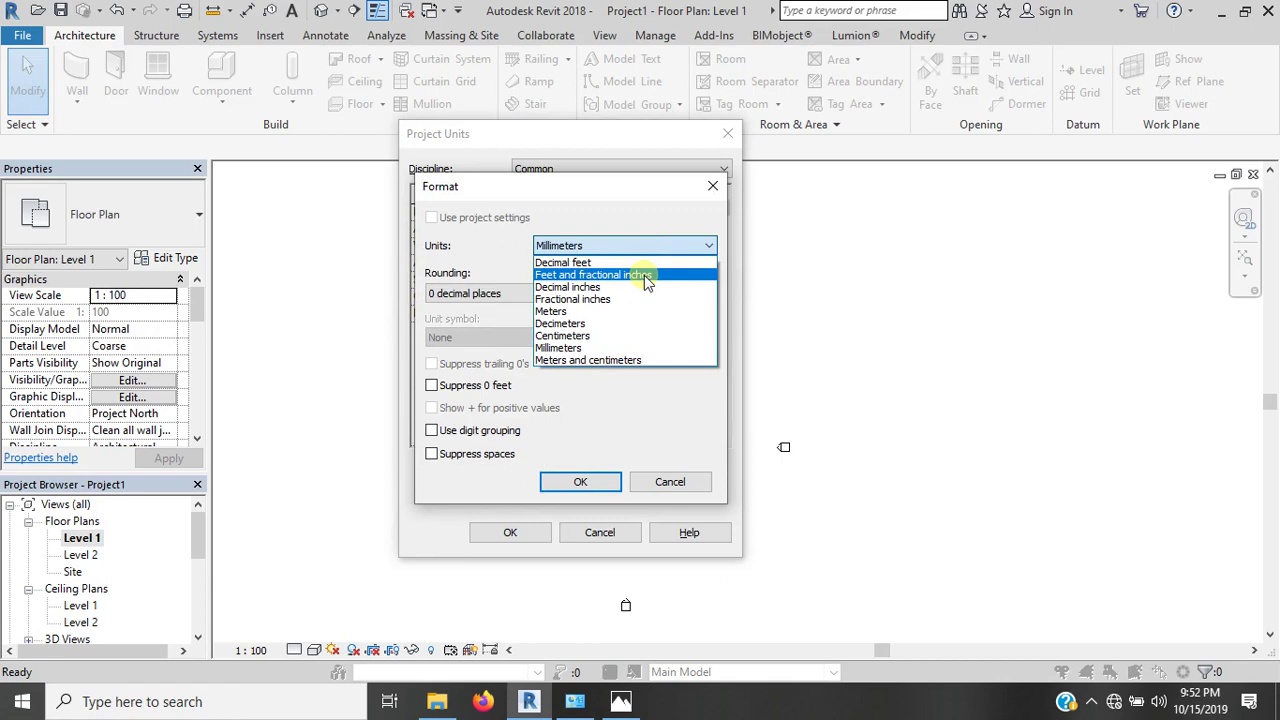
left_click(645, 277)
left_click(510, 293)
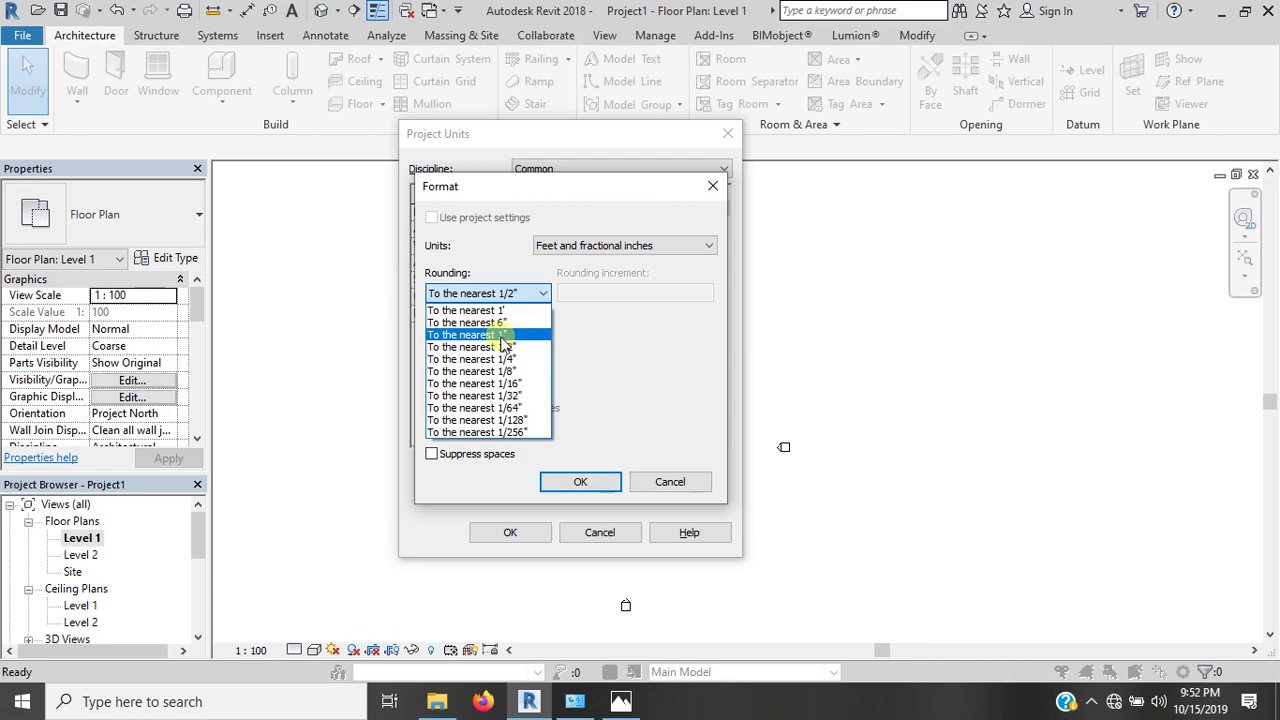
left_click(500, 335)
left_click(590, 483)
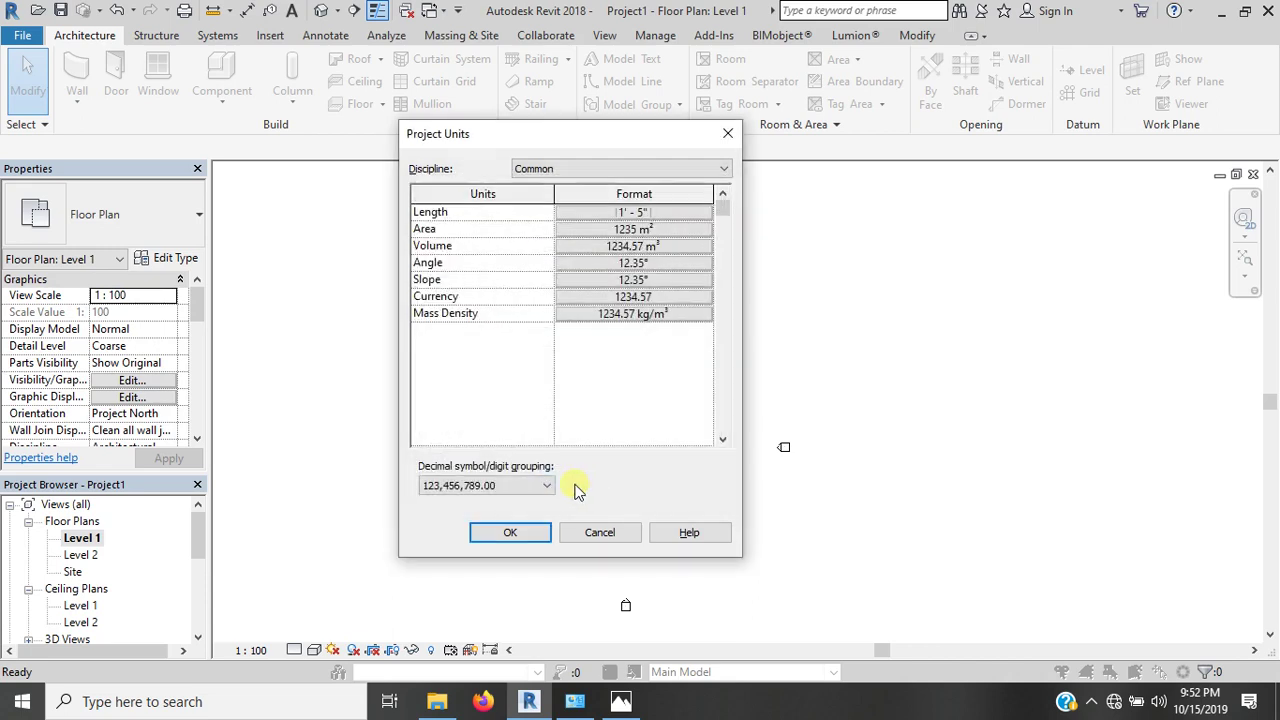
left_click(548, 528)
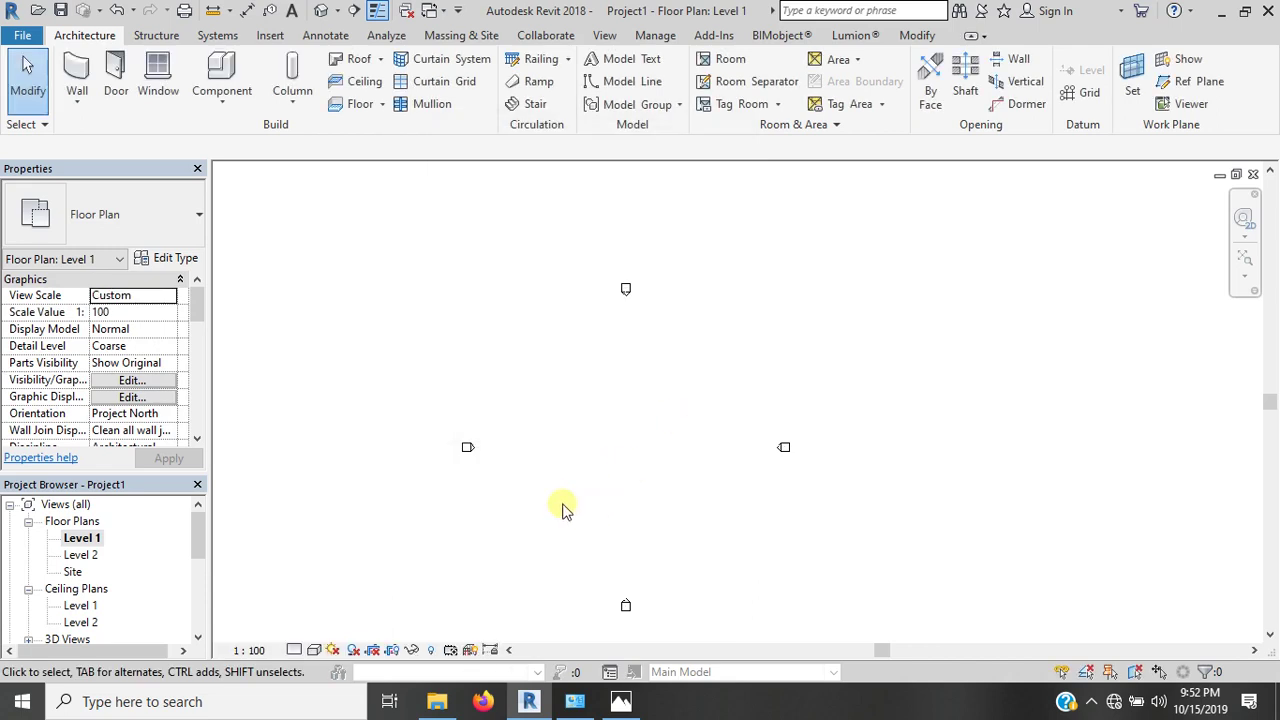
- Draw the 48'-wide rectangular outline of Generic 200mm walls on Level 1
left_click(77, 72)
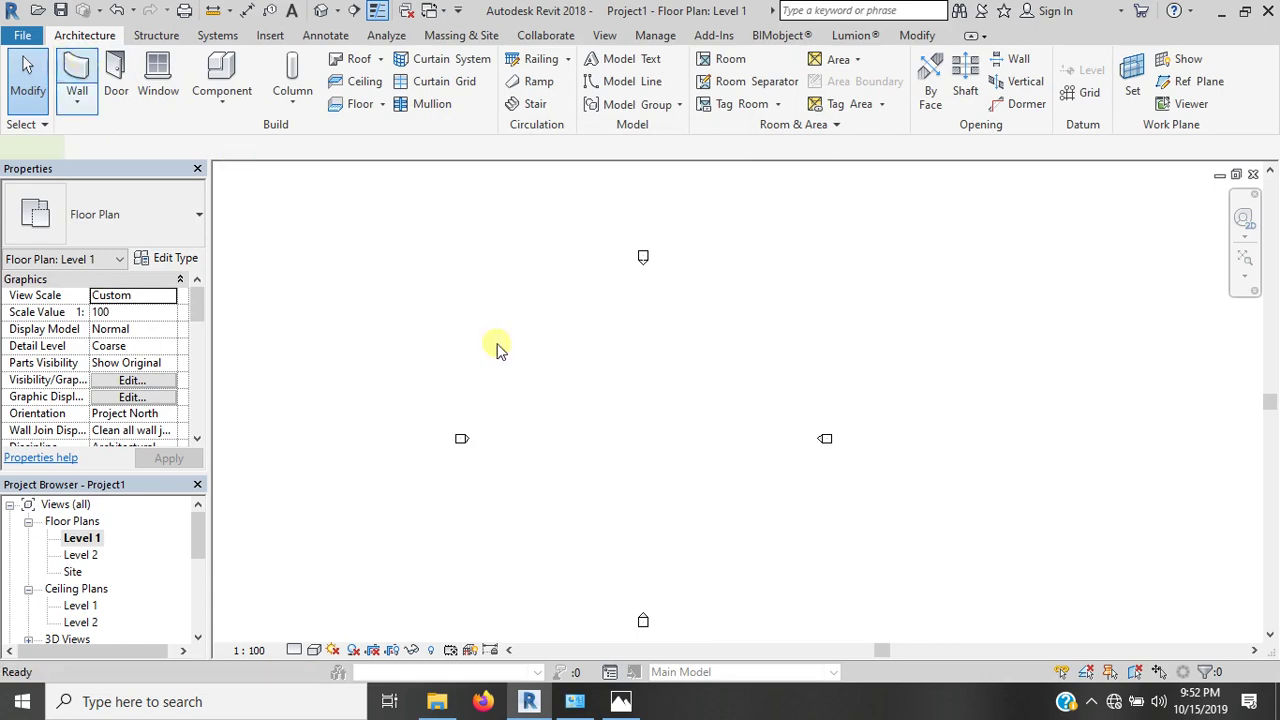
left_click(588, 349)
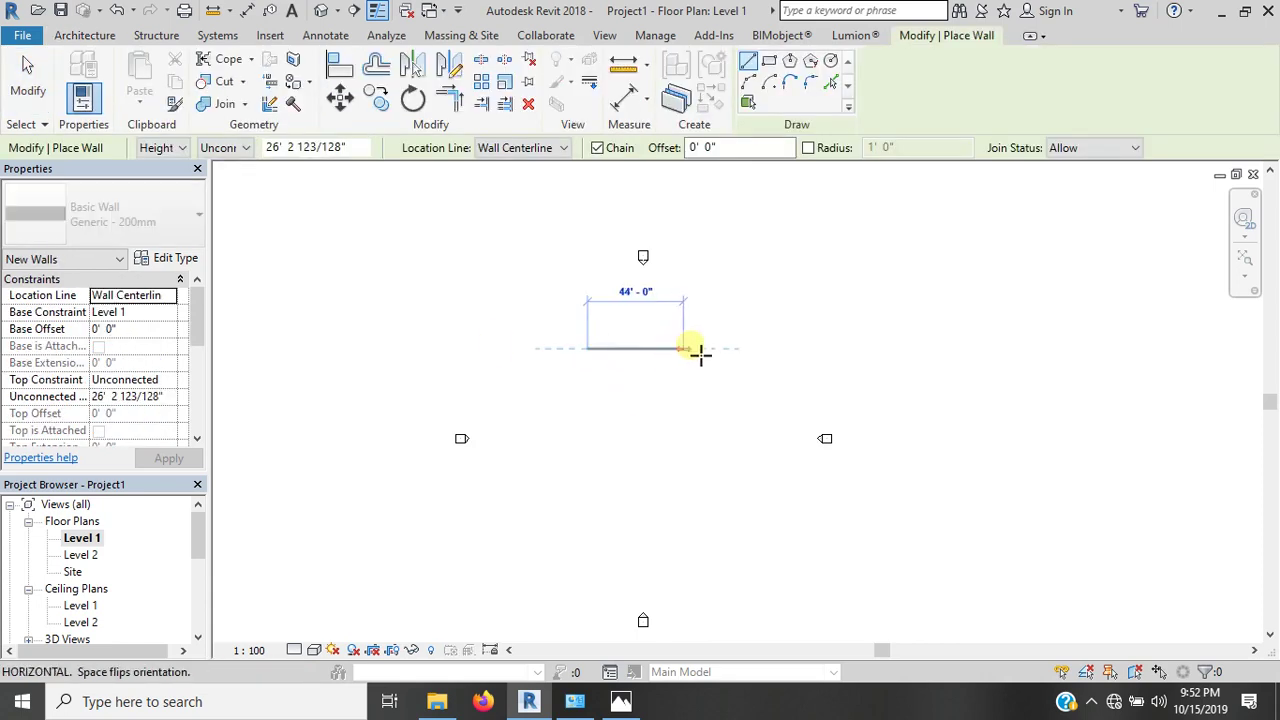
left_click(691, 349)
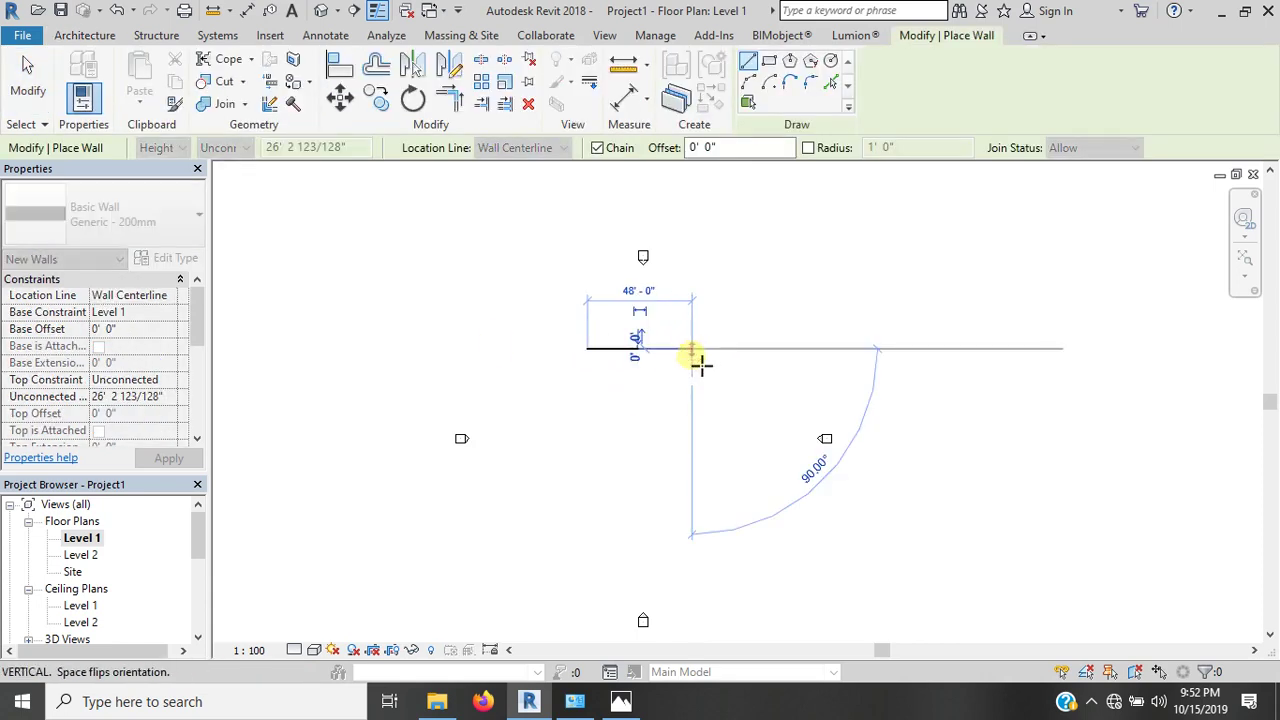
left_click(692, 469)
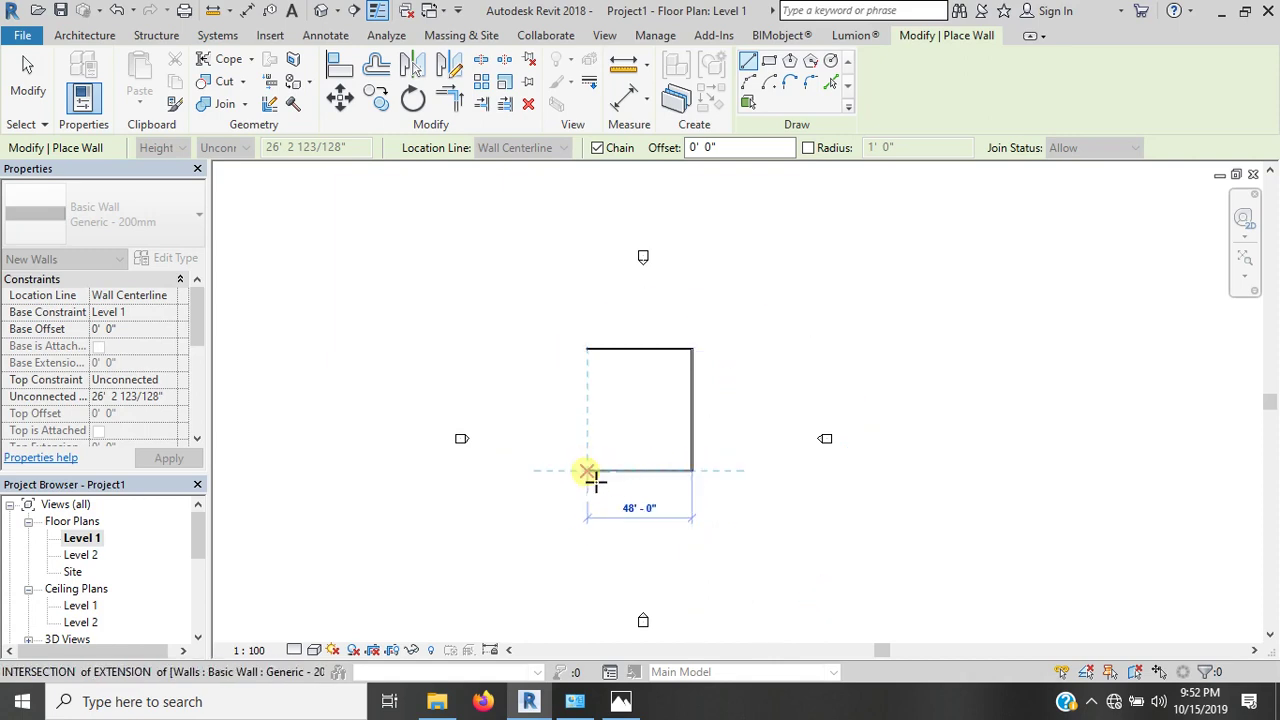
left_click(587, 471)
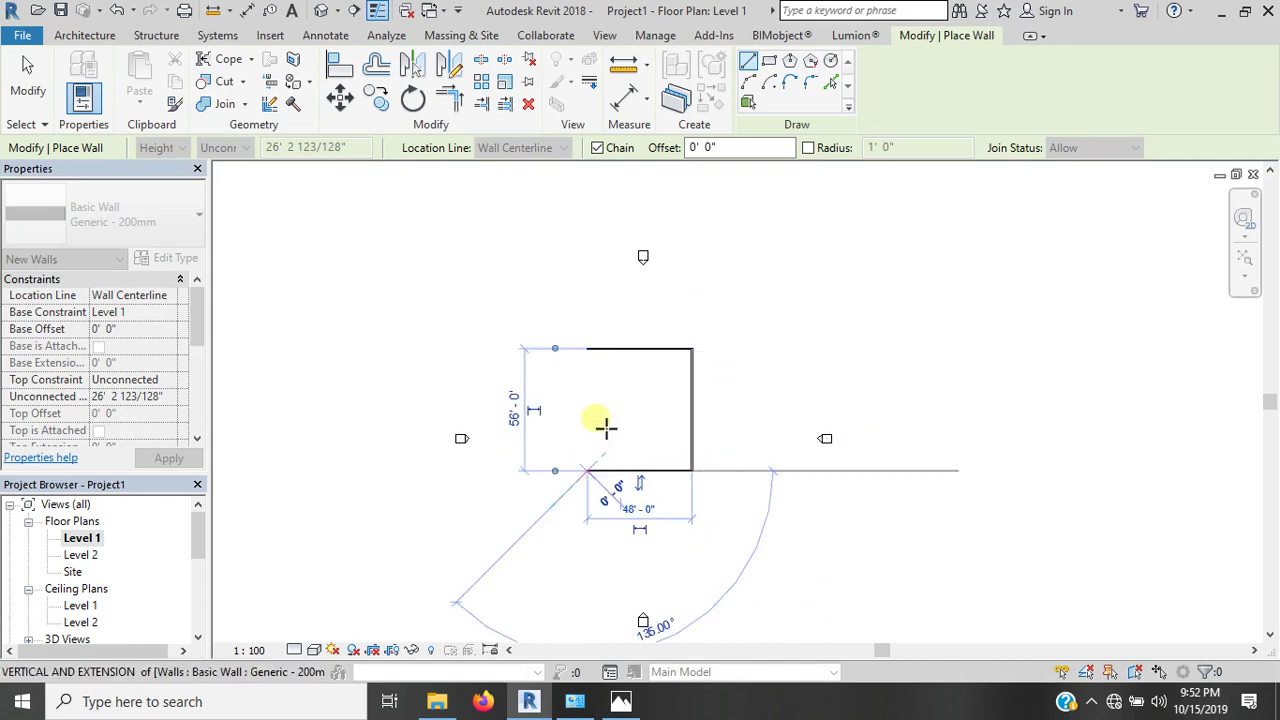
left_click(596, 364)
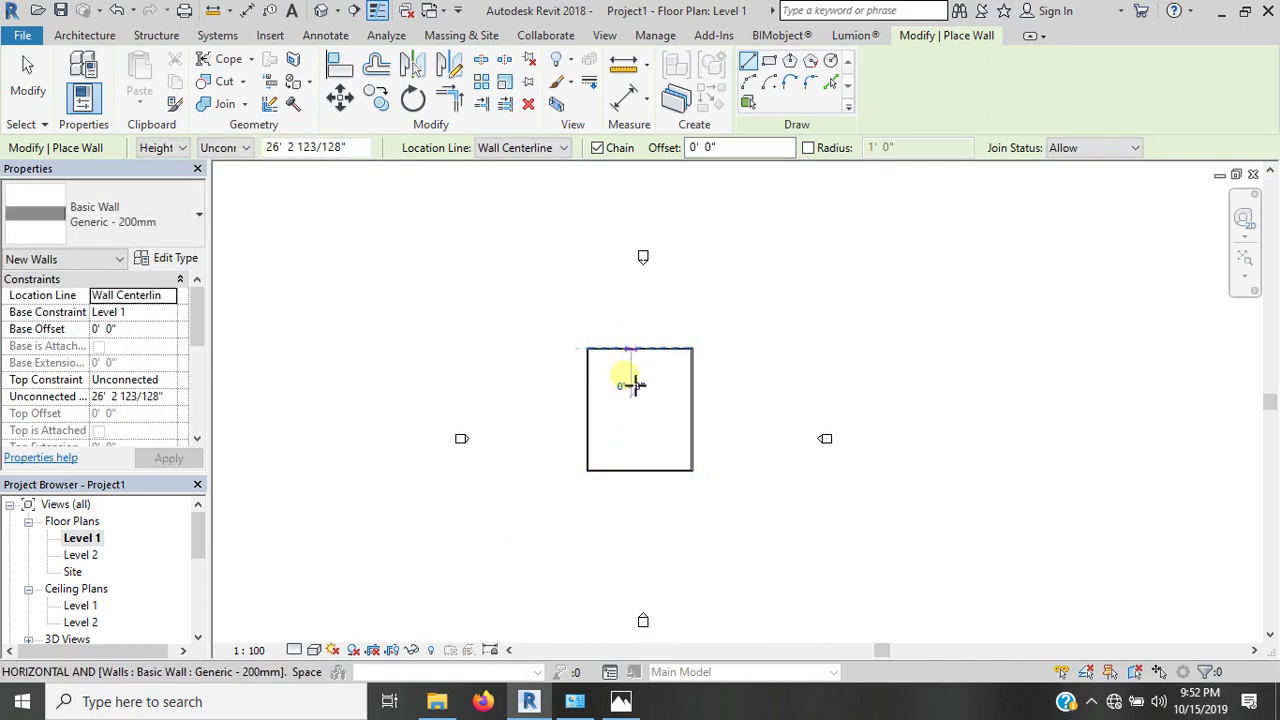
- Add interior partition walls splitting the rectangle into two top rooms and two bottom rooms
left_click(633, 385)
left_click(631, 400)
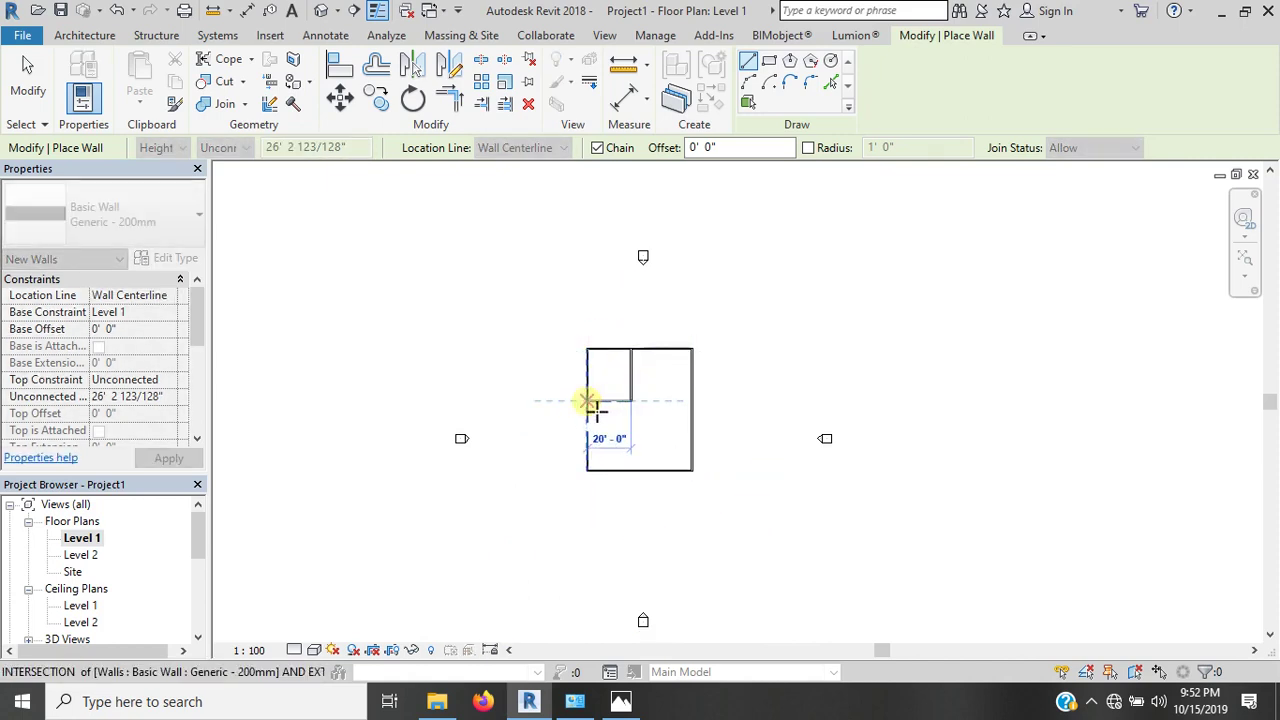
left_click(587, 400)
left_click(589, 462)
left_click(640, 406)
left_click(695, 401)
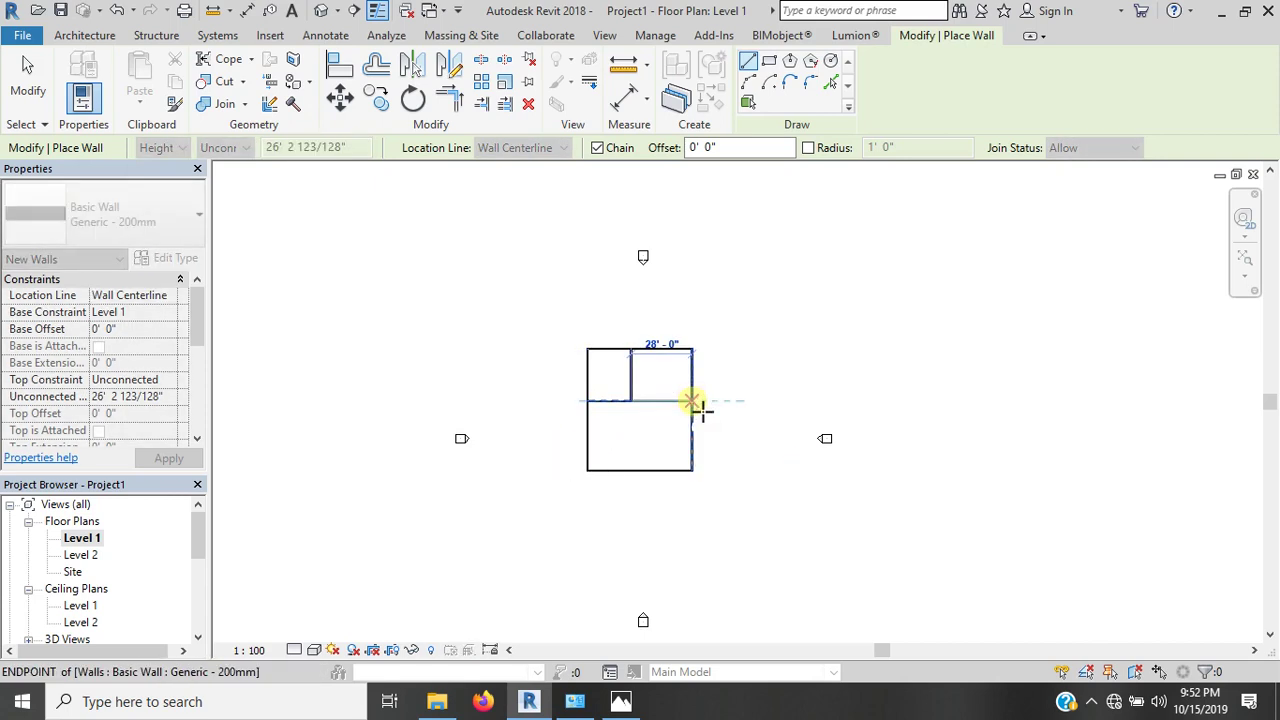
left_click(649, 402)
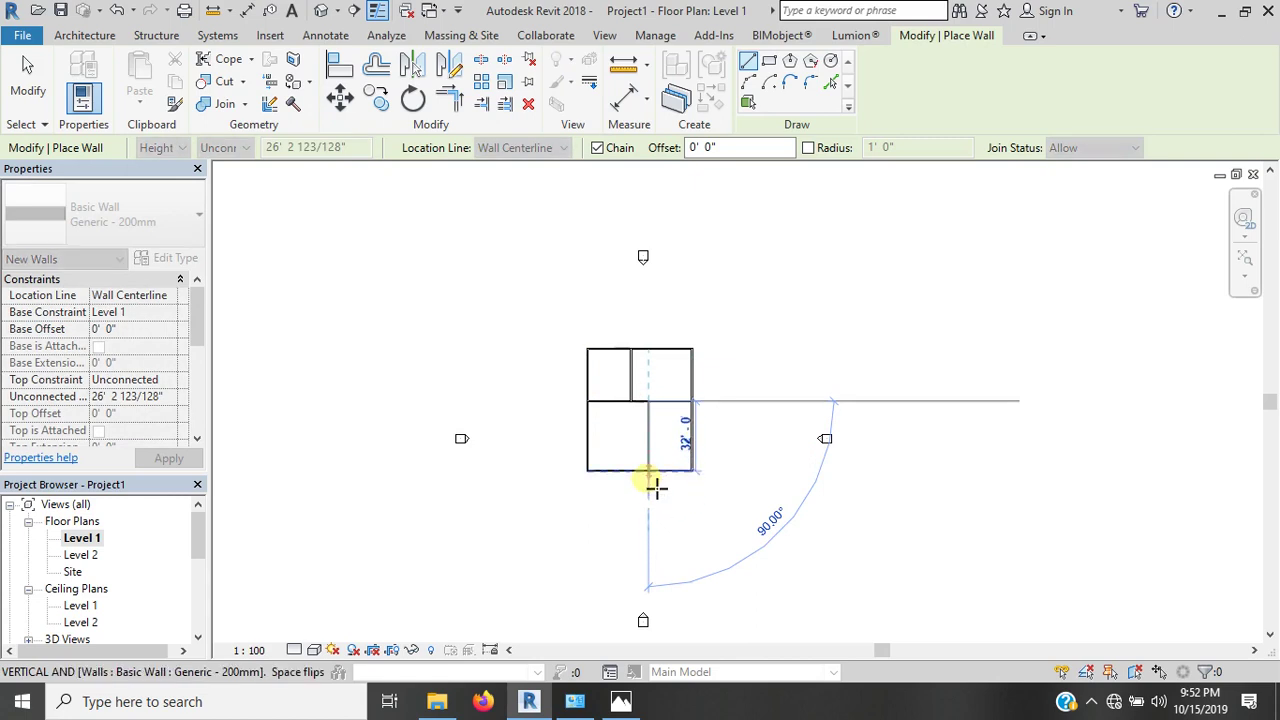
left_click(650, 470)
key("Escape")
key("Escape")
scroll(651, 434, "up", 4)
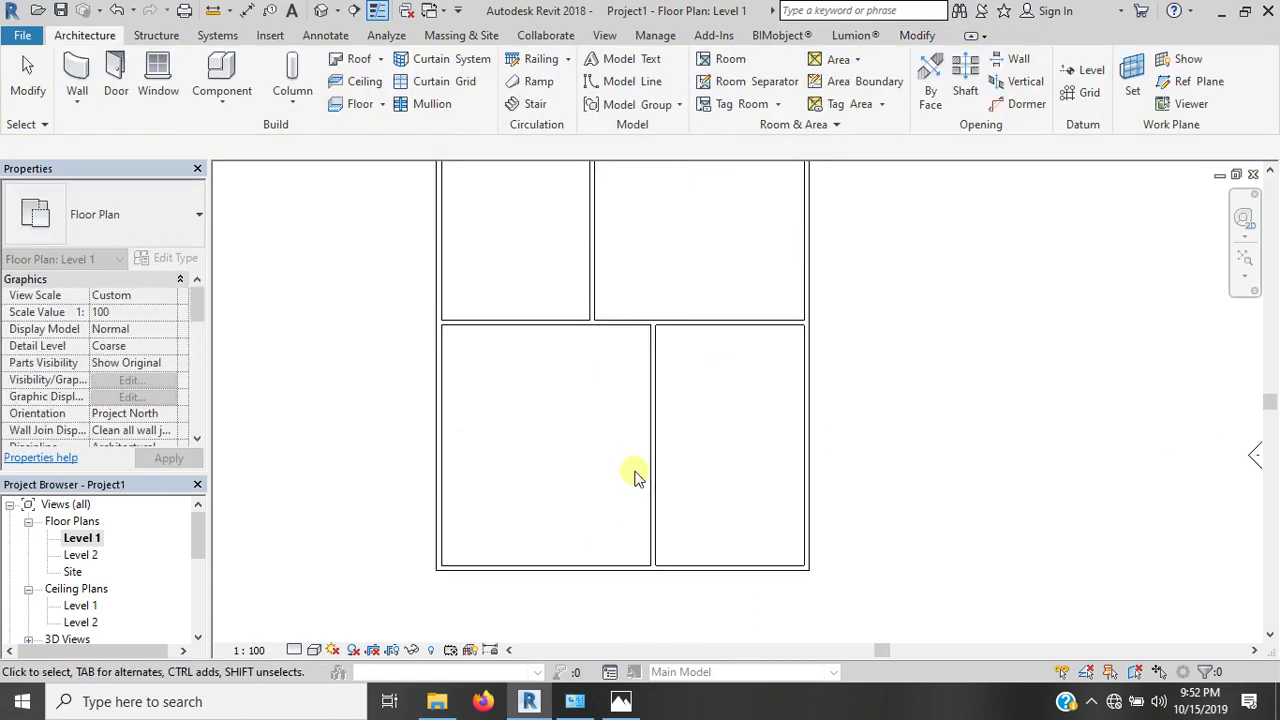
scroll(667, 342, "down", 2)
scroll(674, 417, "down", 1)
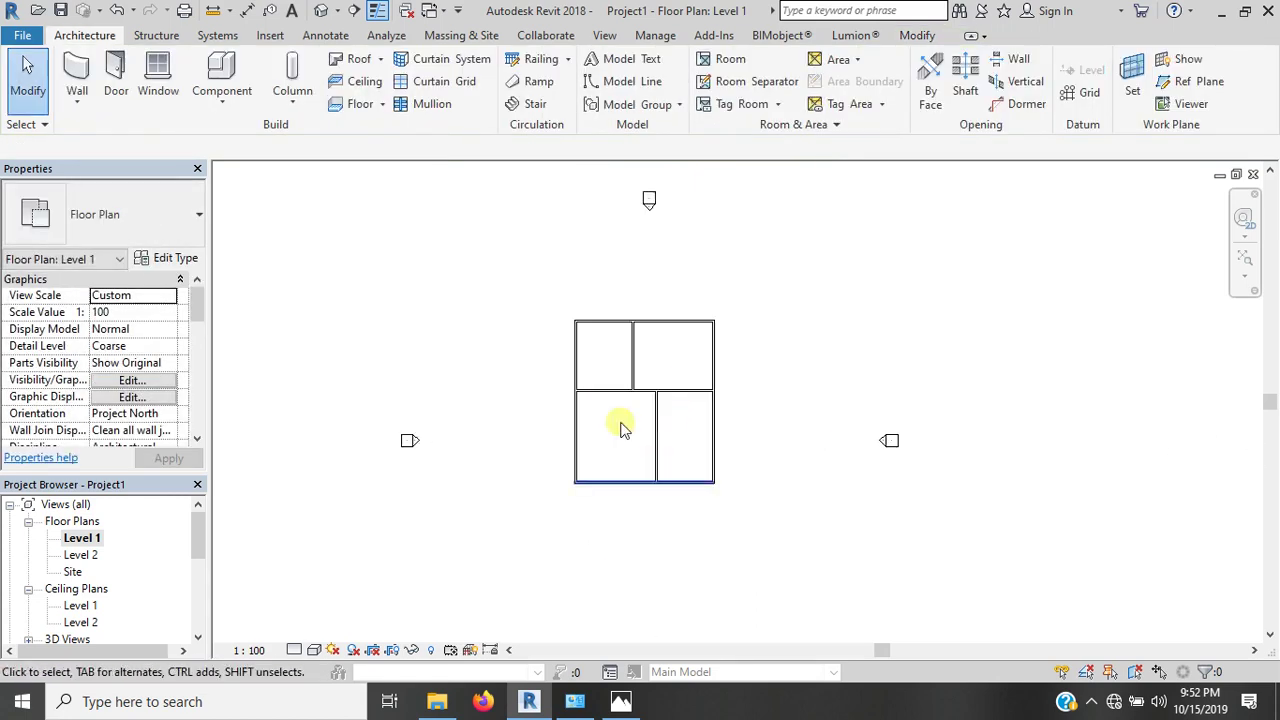
scroll(627, 400, "up", 1)
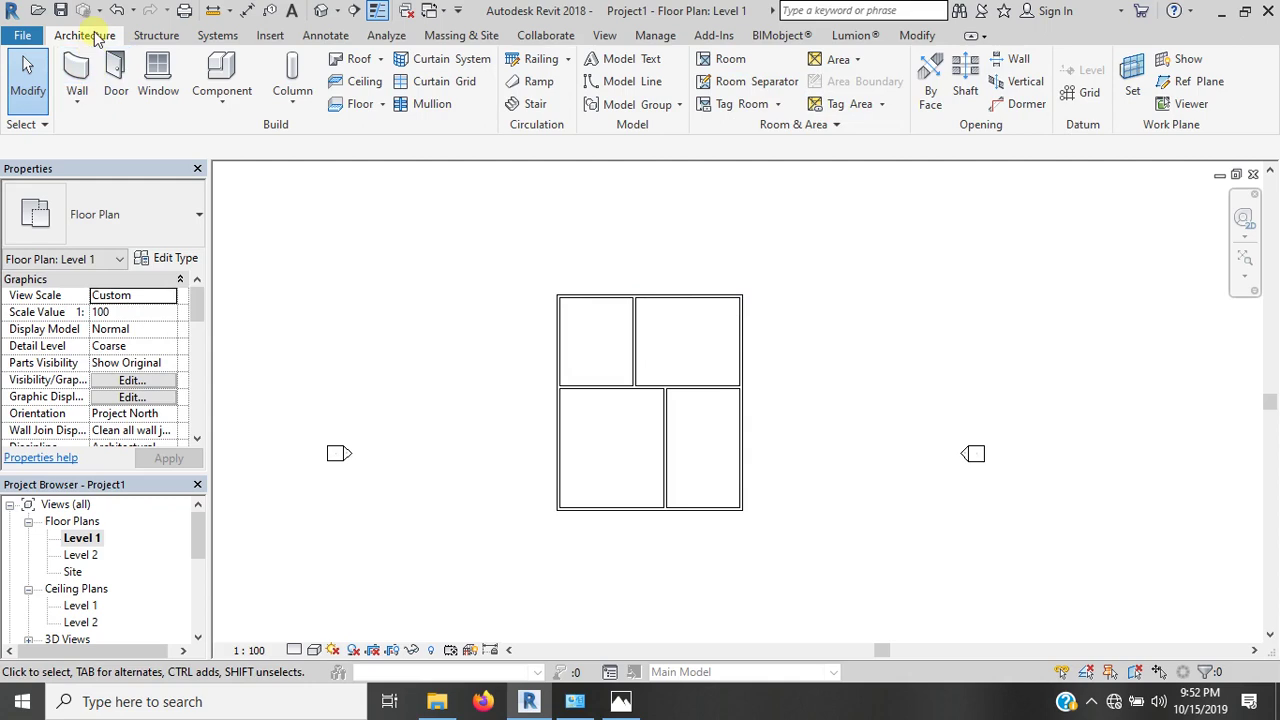
- Place a room in the lower-right space of the plan
left_click(726, 59)
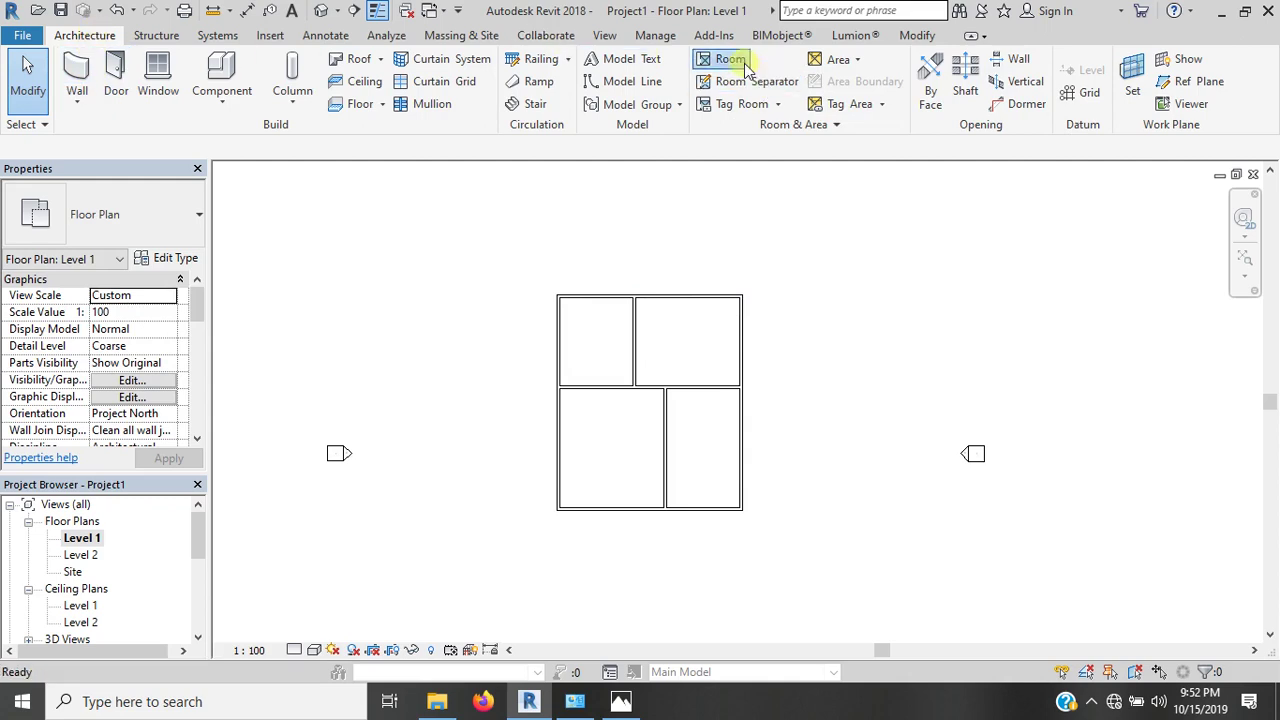
left_click(700, 454)
left_click(700, 452)
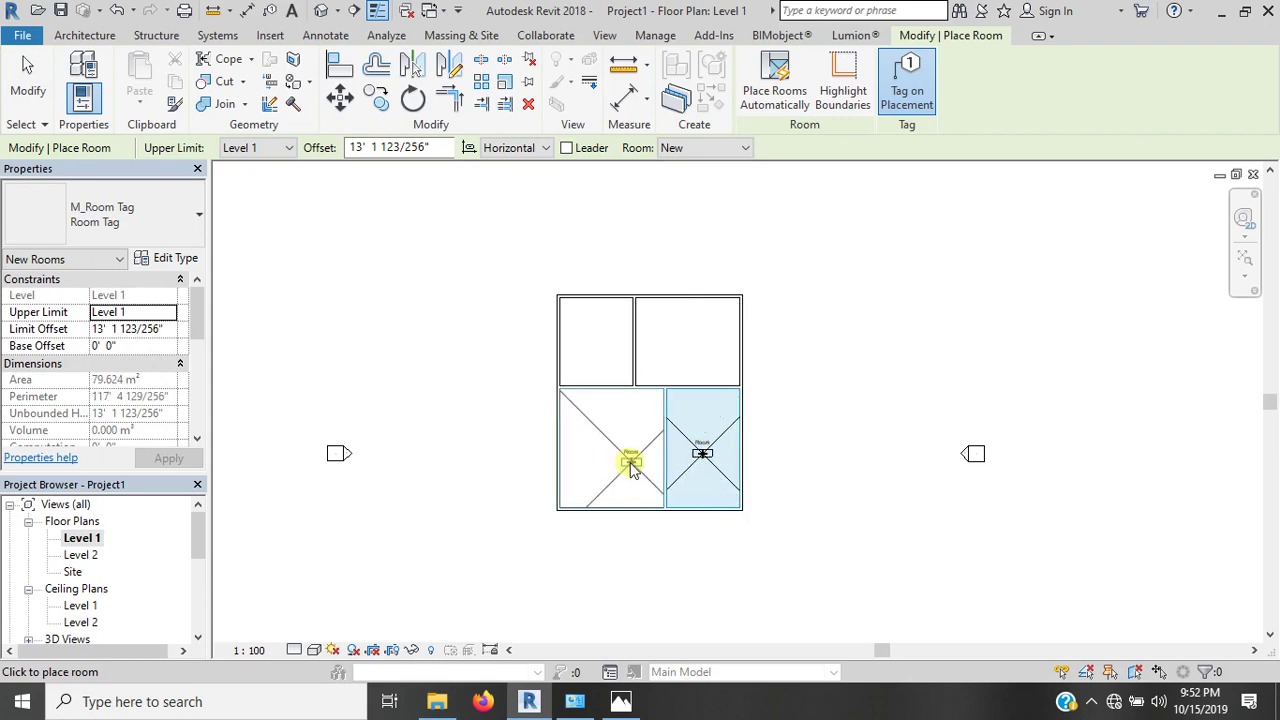
key("Escape")
scroll(703, 451, "up", 3)
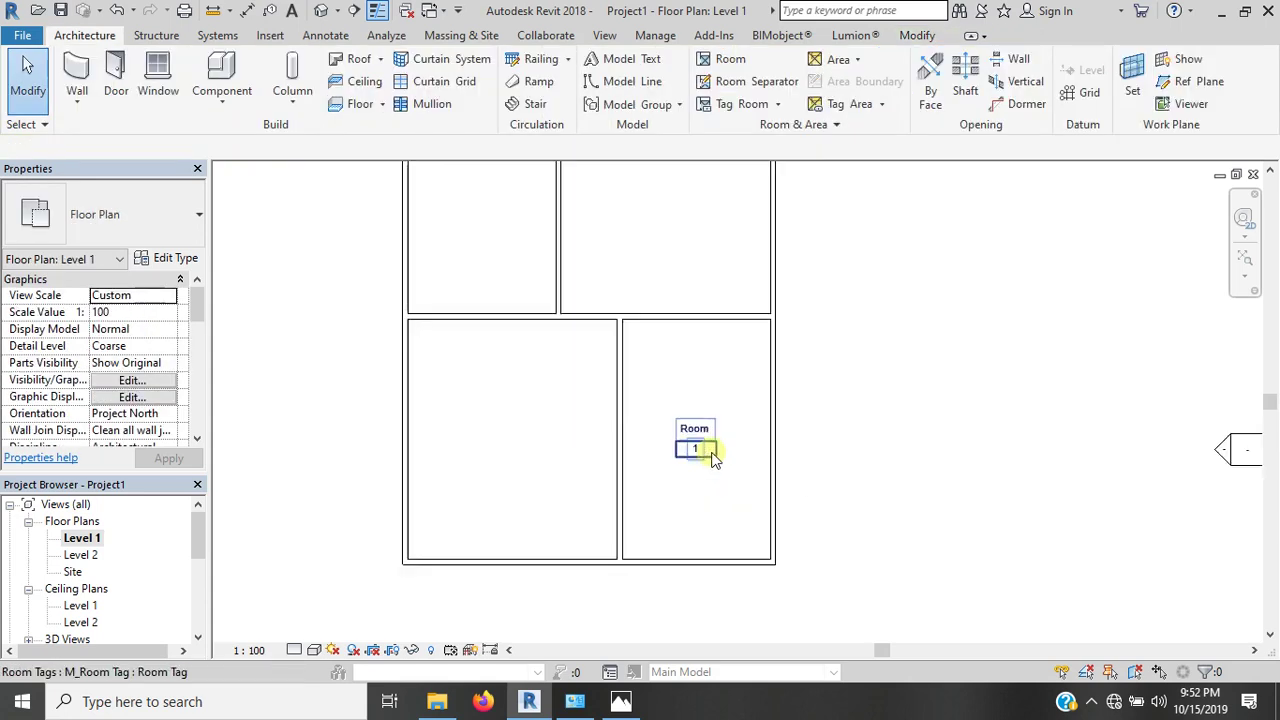
scroll(700, 449, "up", 3)
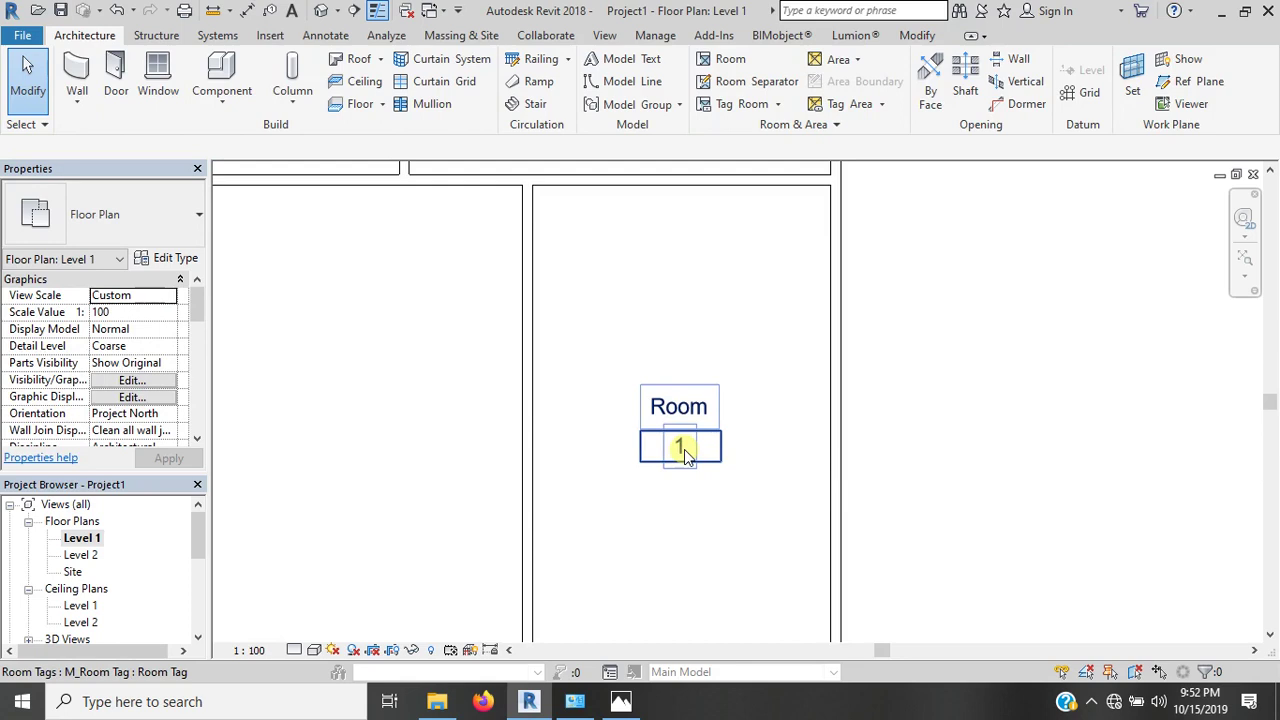
- Edit the lower-right room tag so its number reads 1
left_click(683, 455)
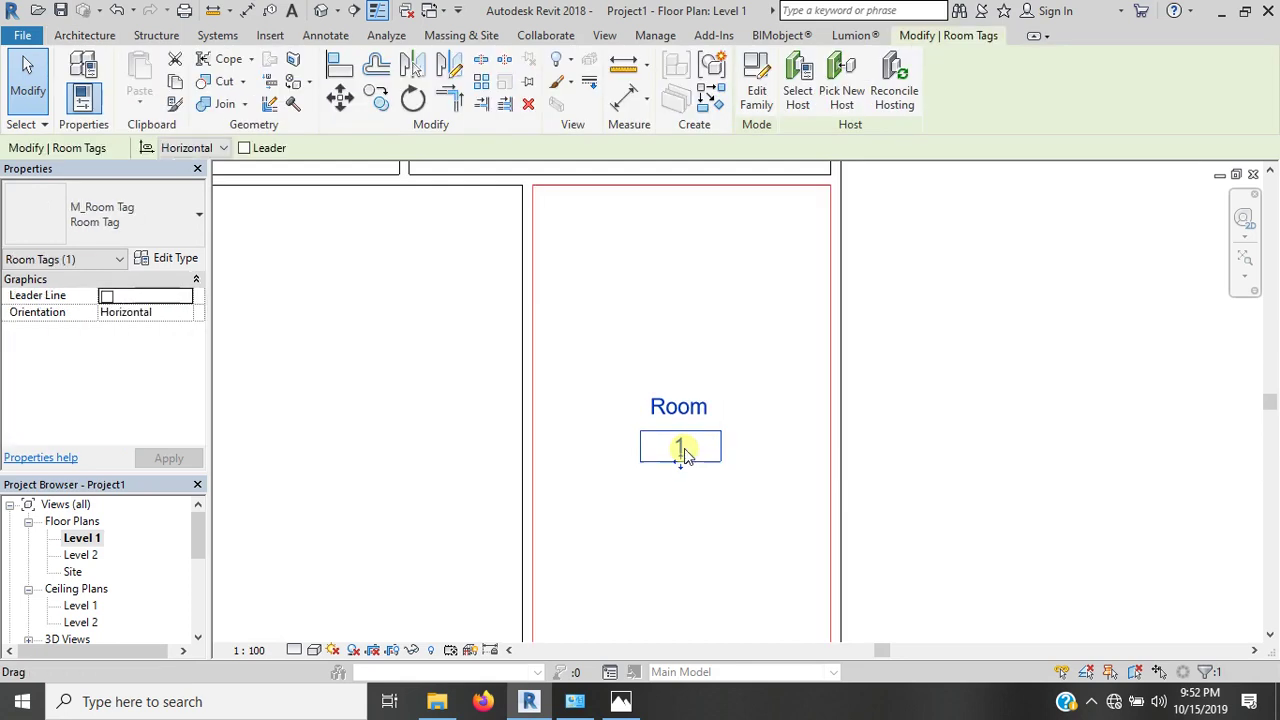
left_click(783, 396)
scroll(680, 450, "up", 1)
scroll(685, 455, "up", 1)
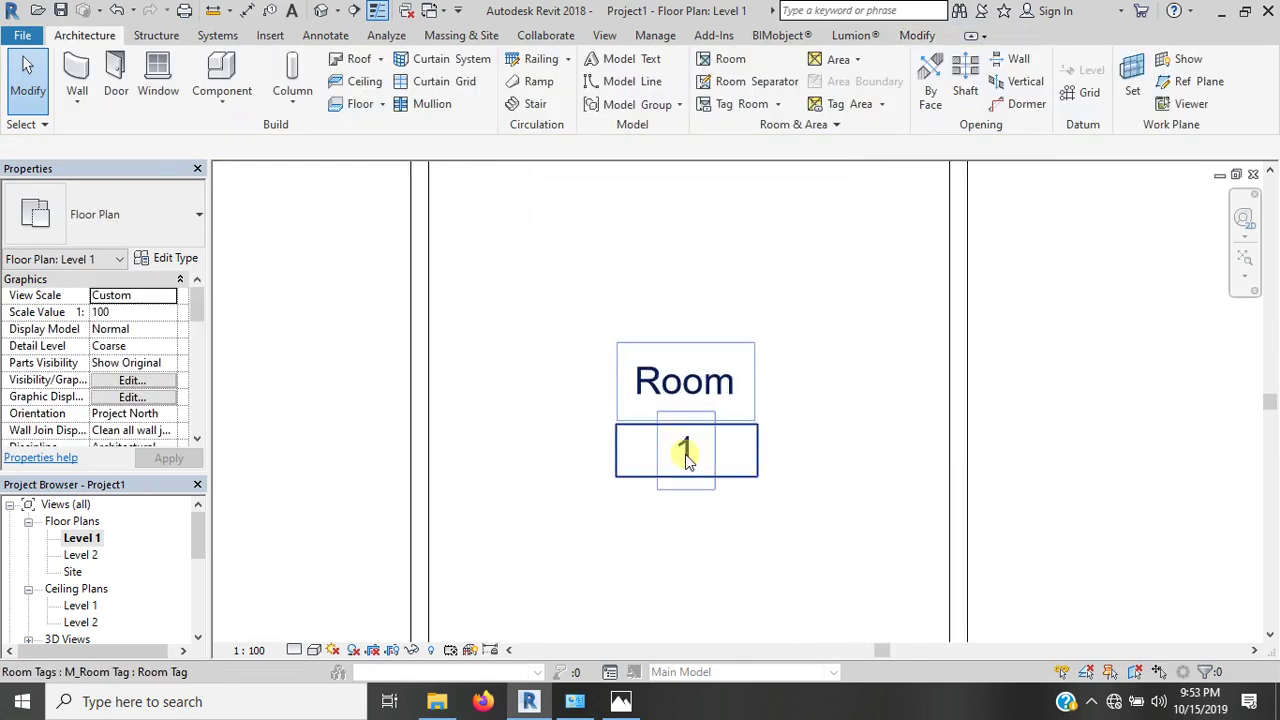
left_click(685, 455)
left_click(685, 455)
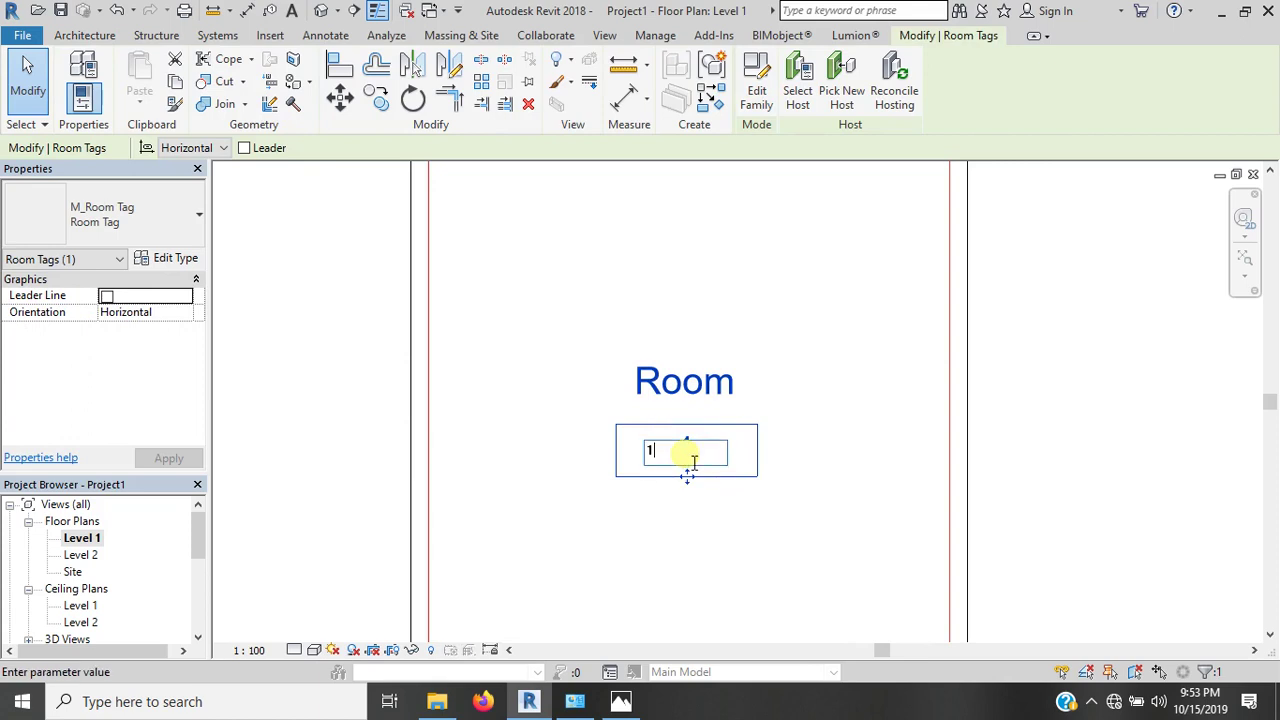
left_click(826, 451)
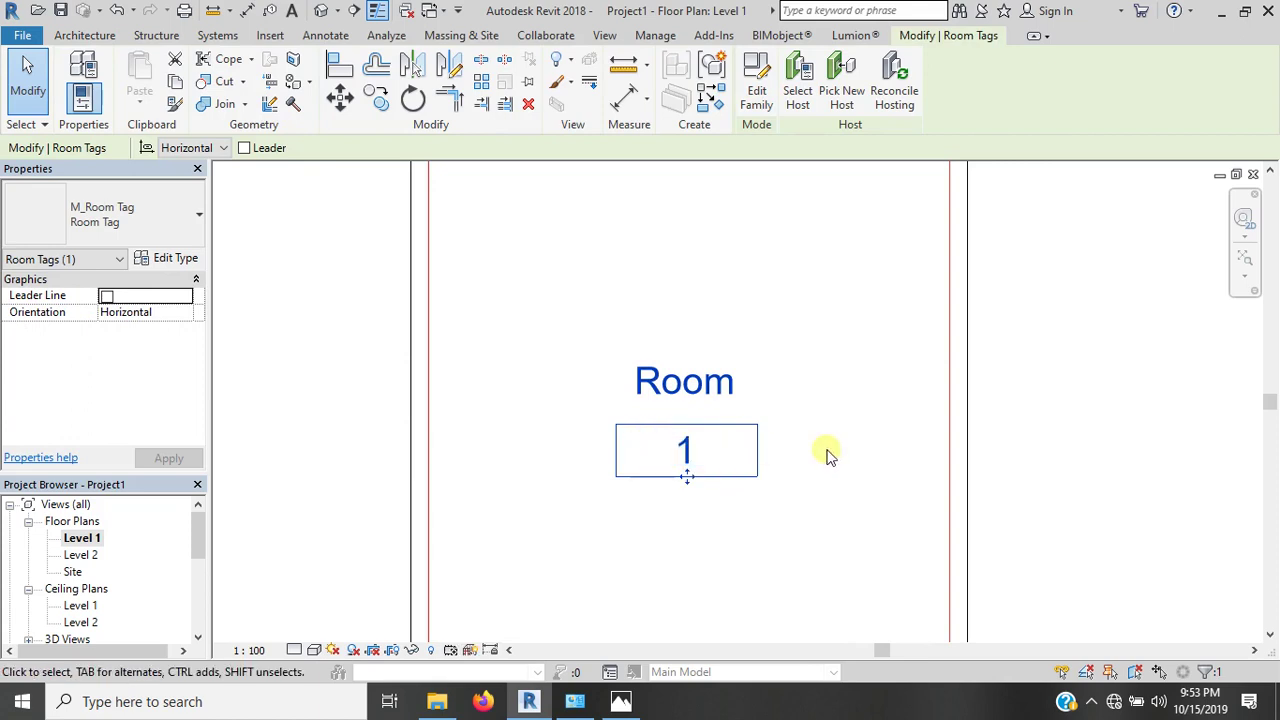
left_click(826, 451)
scroll(788, 470, "down", 2)
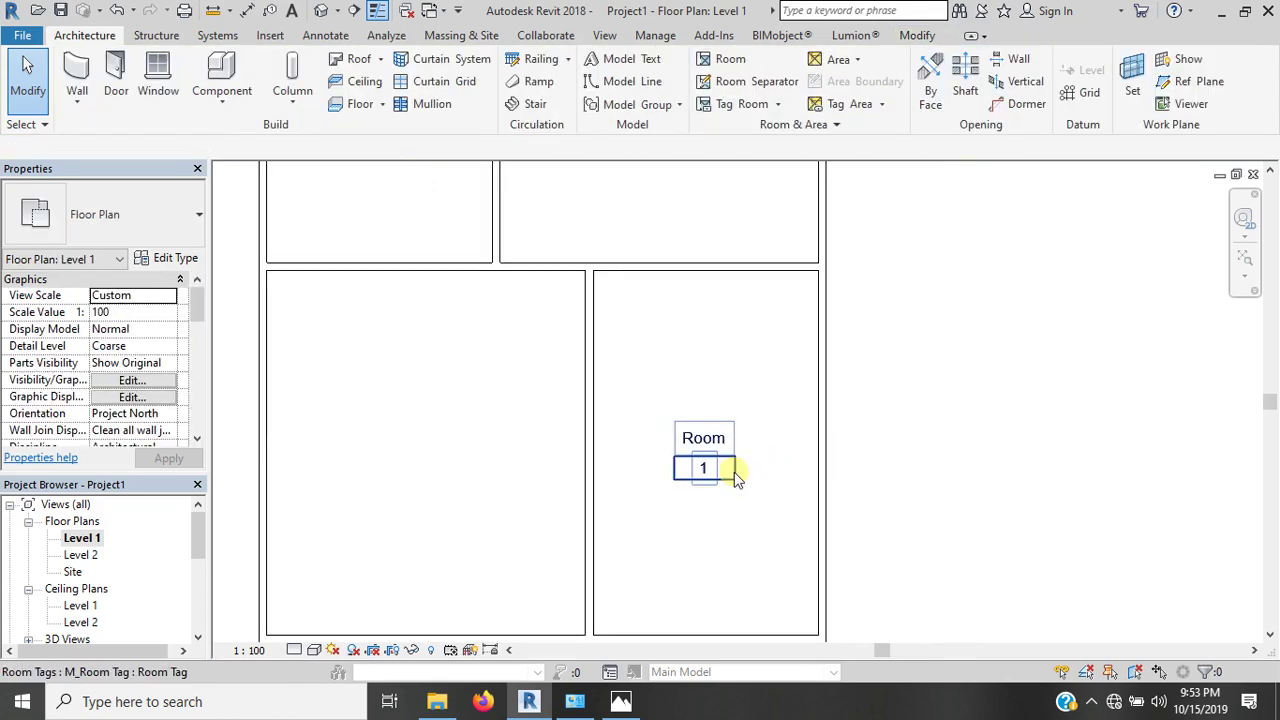
left_click(735, 477)
left_click(943, 409)
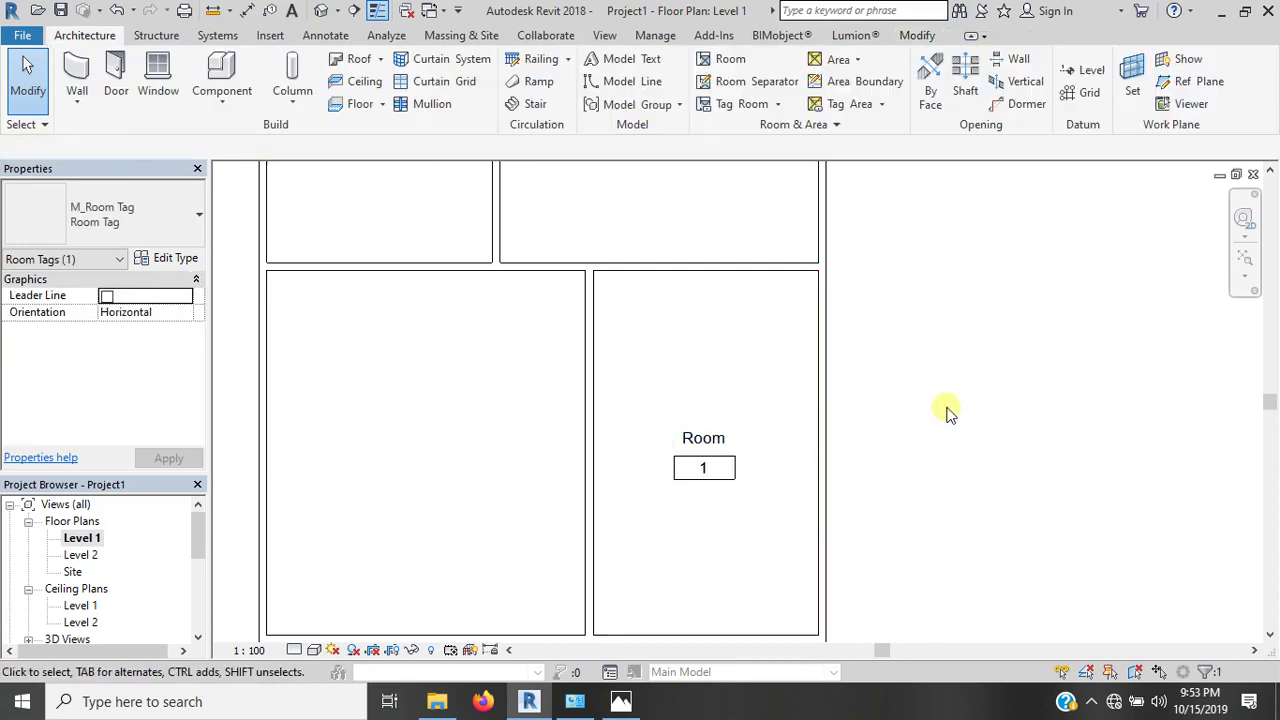
left_click(703, 477)
left_click(923, 494)
scroll(763, 484, "down", 2)
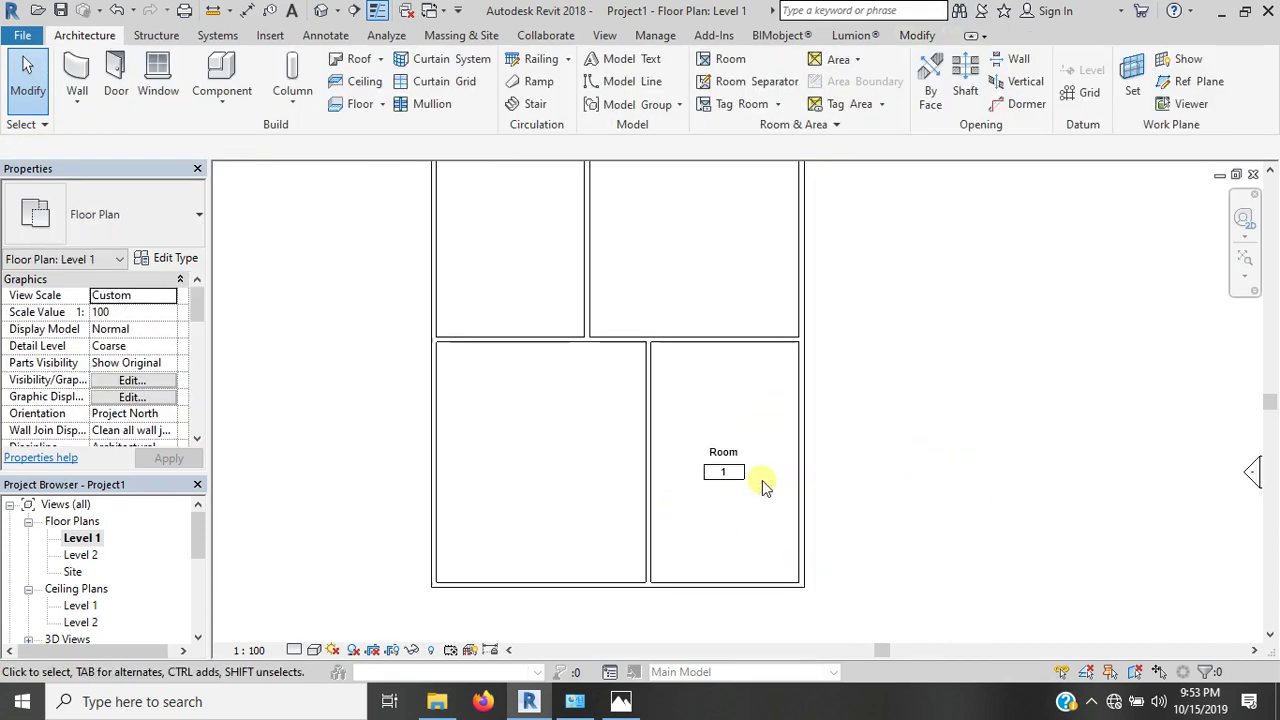
- Place a second room, Room 2, in the lower-left space
left_click(728, 60)
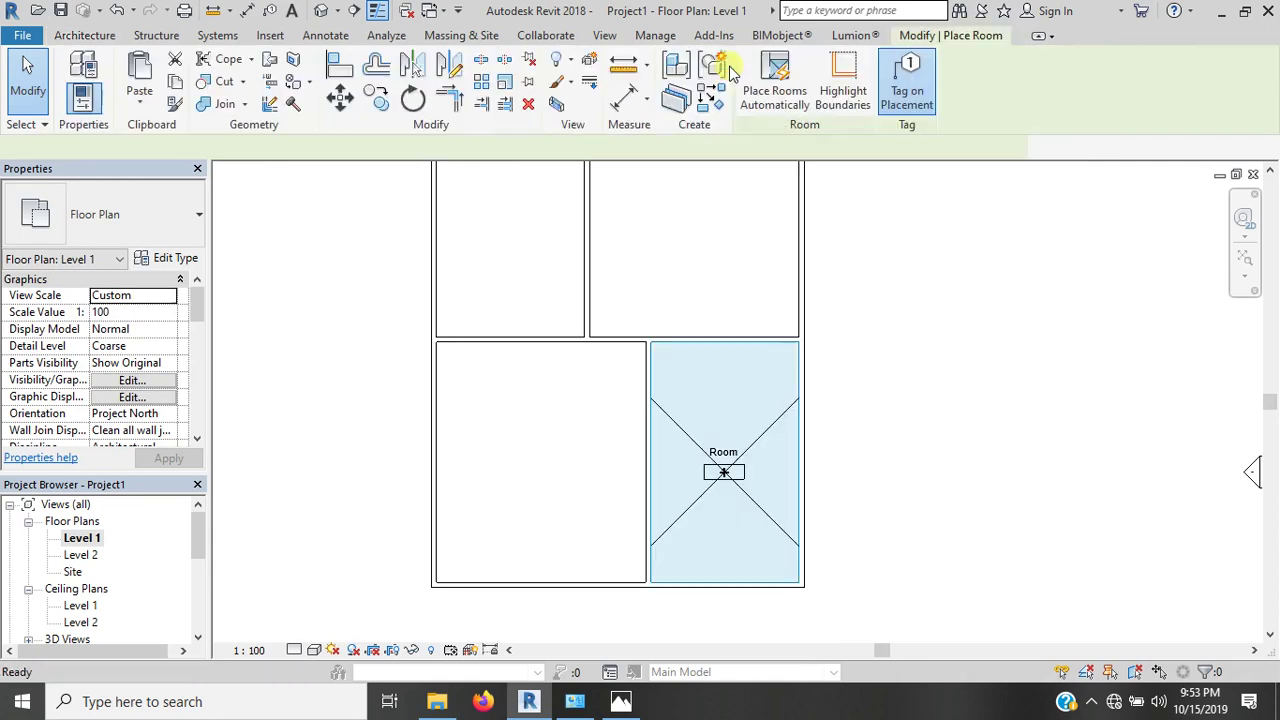
left_click(514, 455)
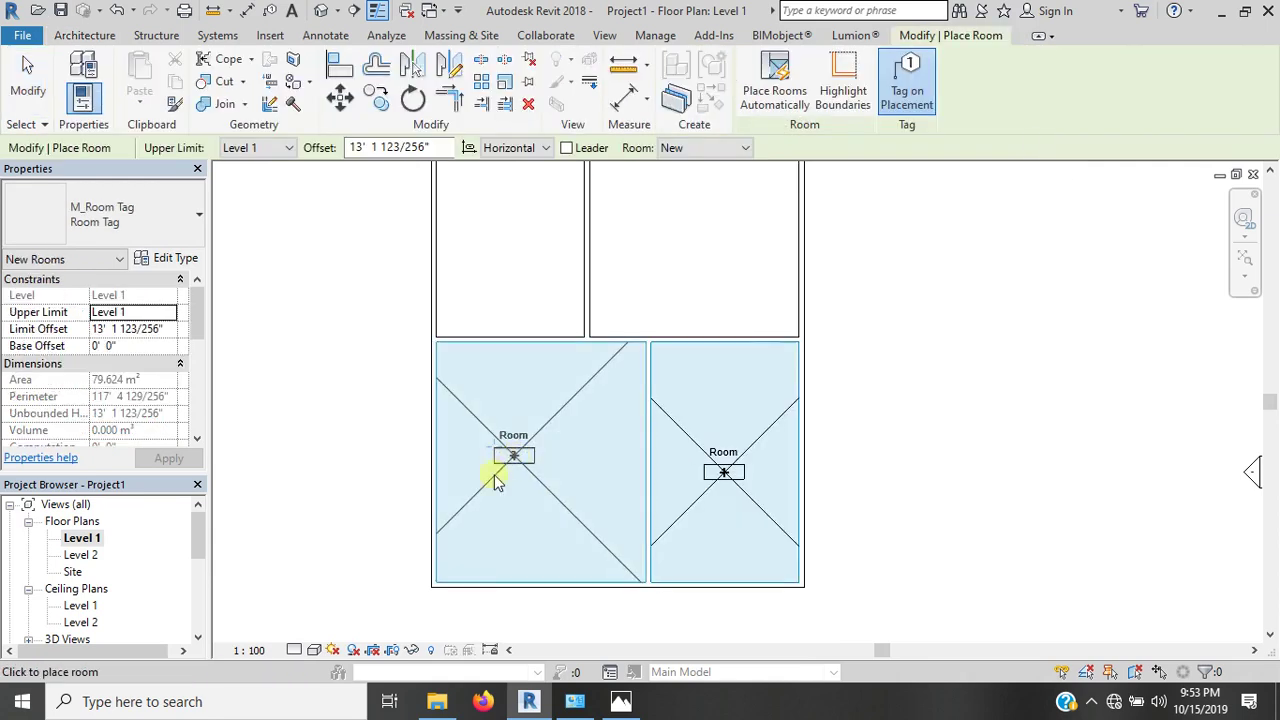
key("Escape")
key("Escape")
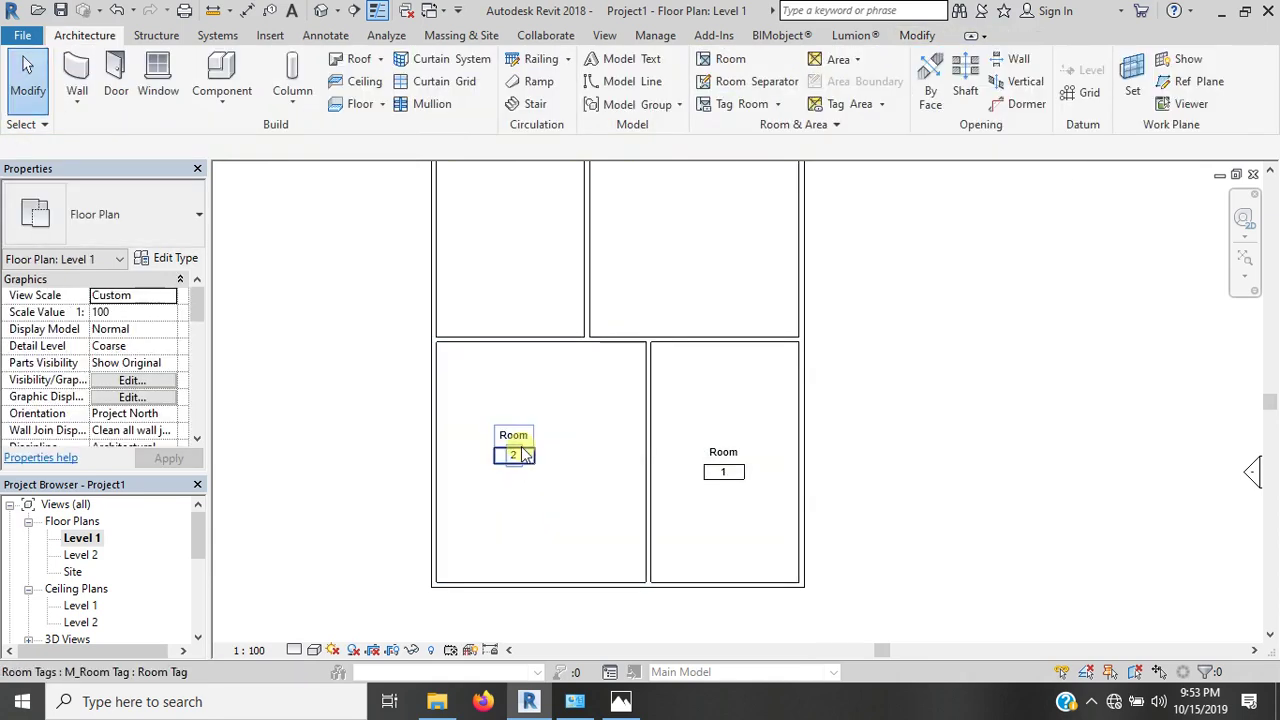
- Delete the Room 2 tag and the lower-left room, then select the Room 1 tag
left_click(517, 458)
key("Delete")
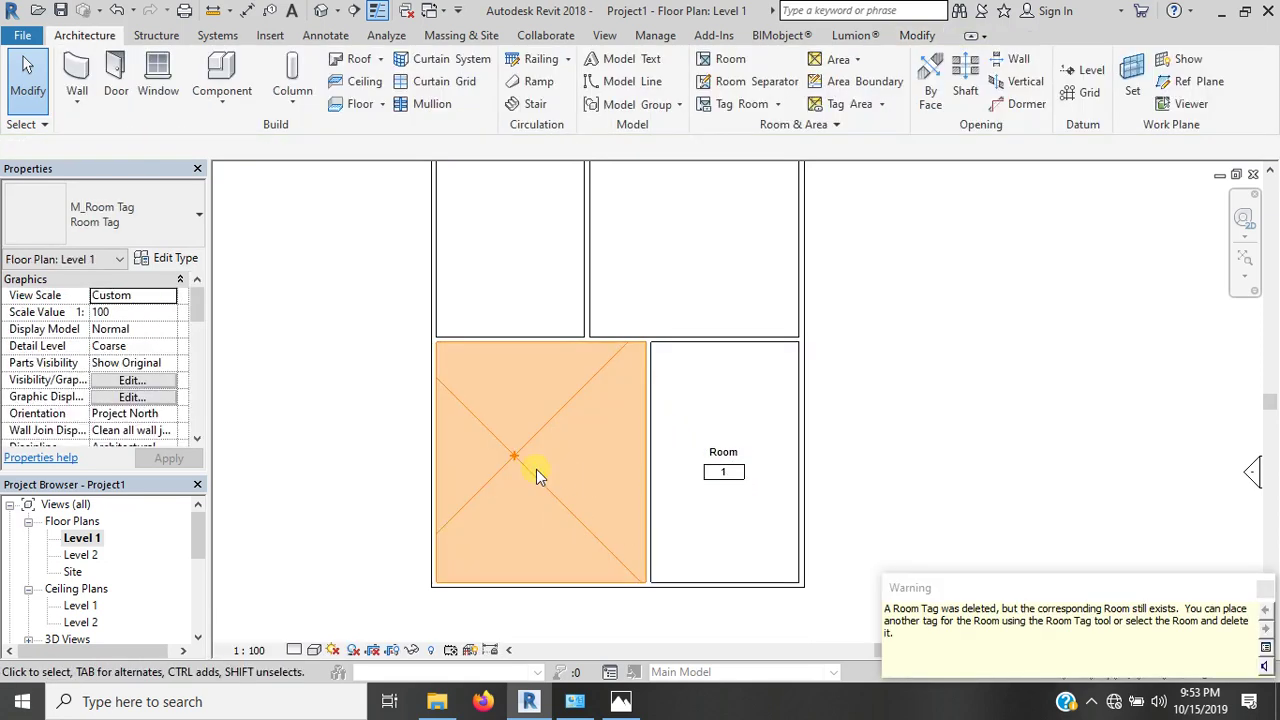
left_click(523, 467)
key("Delete")
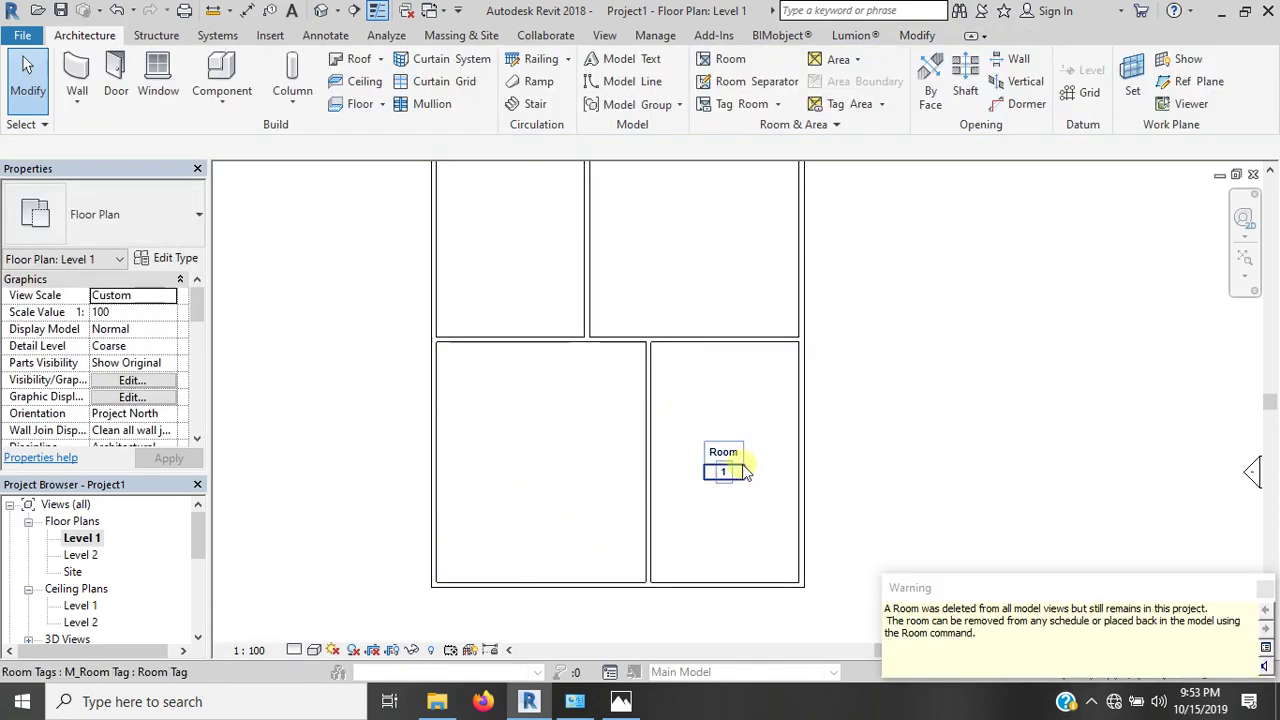
left_click(745, 472)
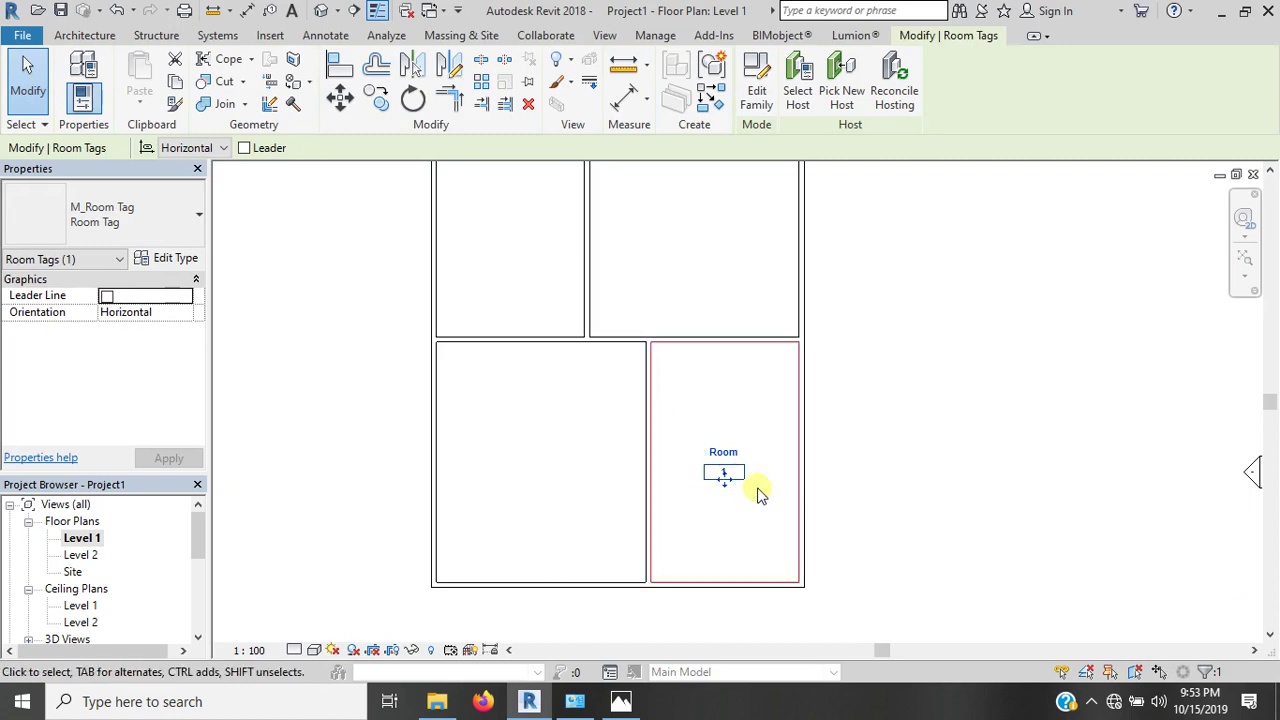
- Edit the M_Room Tag family and delete its 101, Volume and 150 m2 labels
left_click(760, 82)
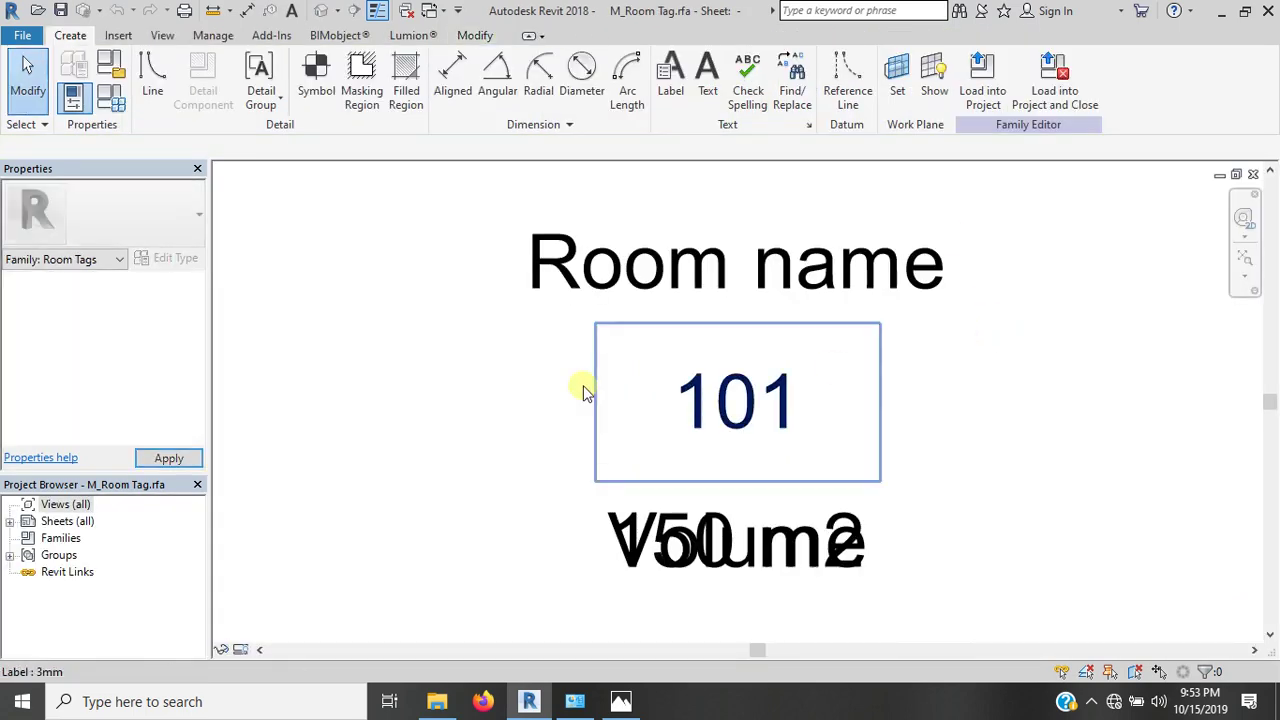
left_click(660, 397)
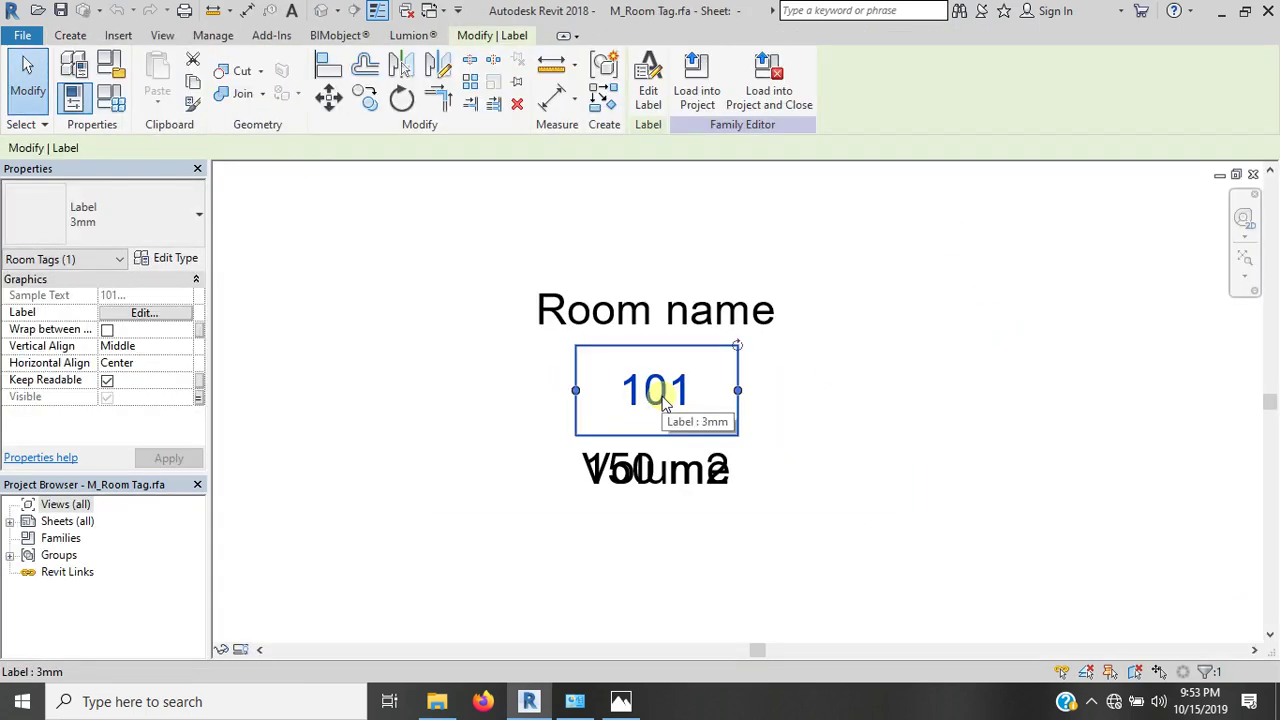
key("Delete")
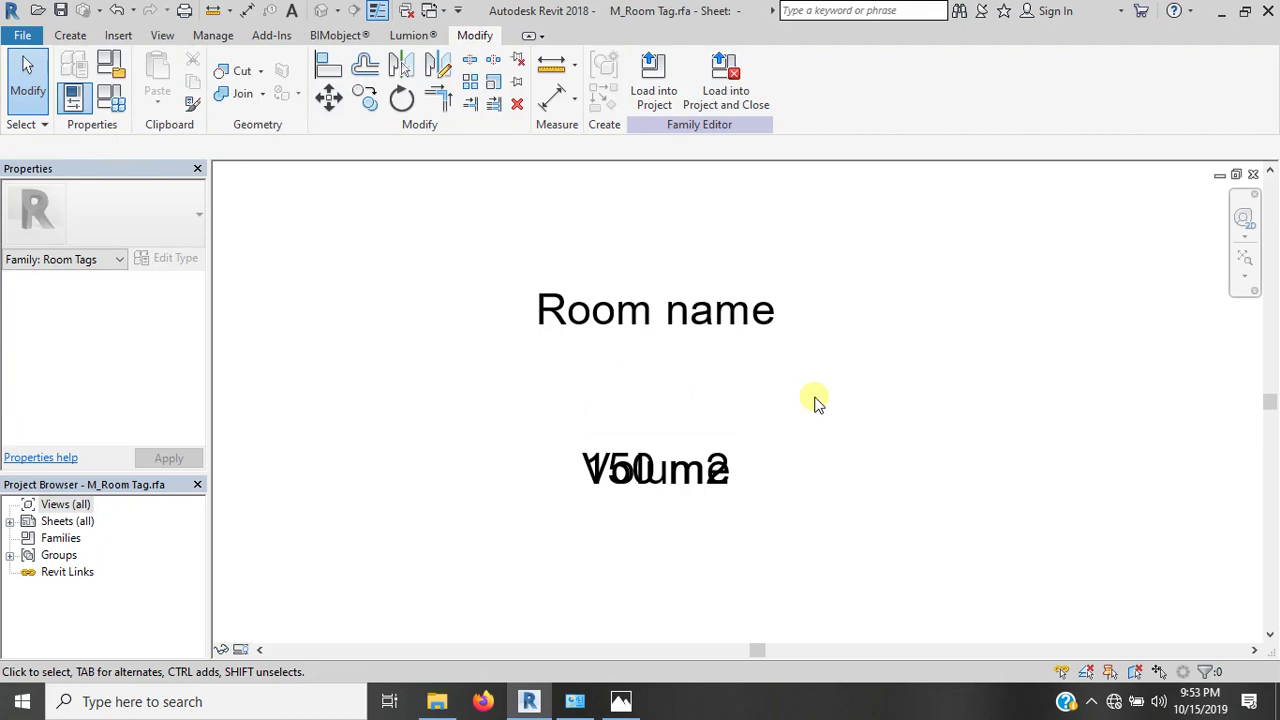
left_click(618, 477)
key("Delete")
left_click(620, 478)
key("Delete")
left_click(622, 326)
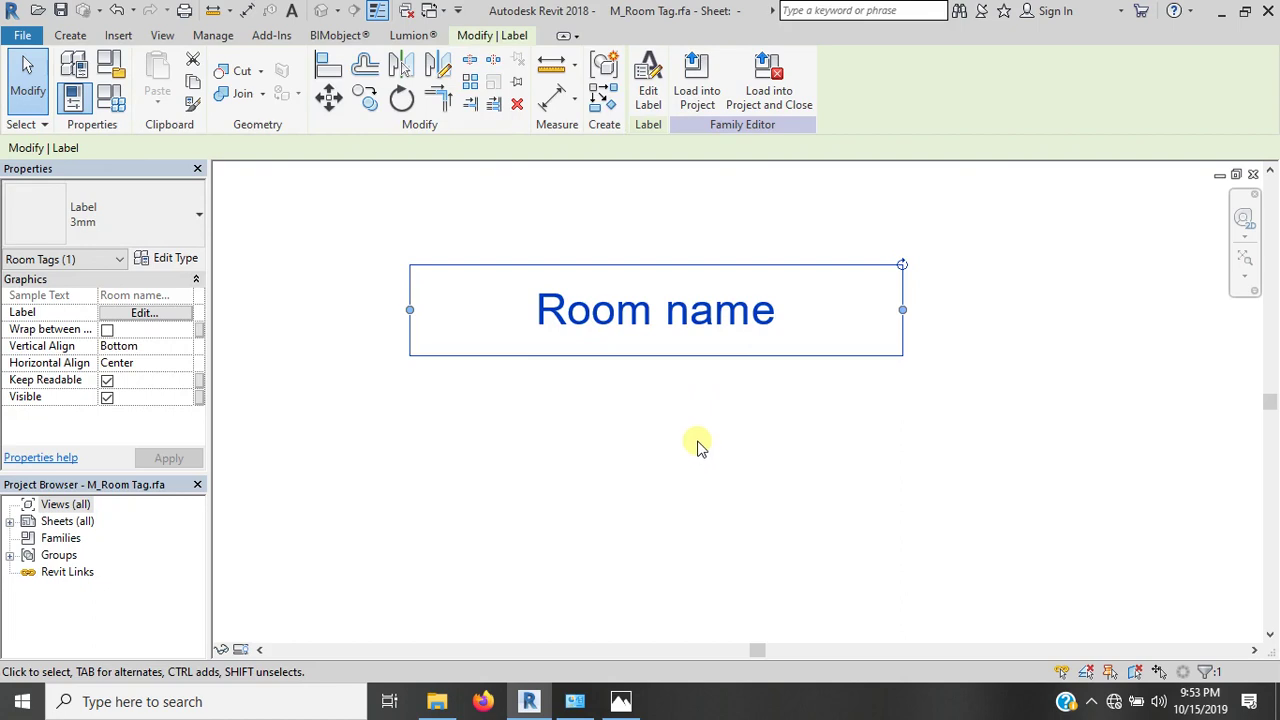
left_click(698, 447)
- Using UN, set the family's Length format to Feet and fractional inches, rounded to 1"
key("u")
key("n")
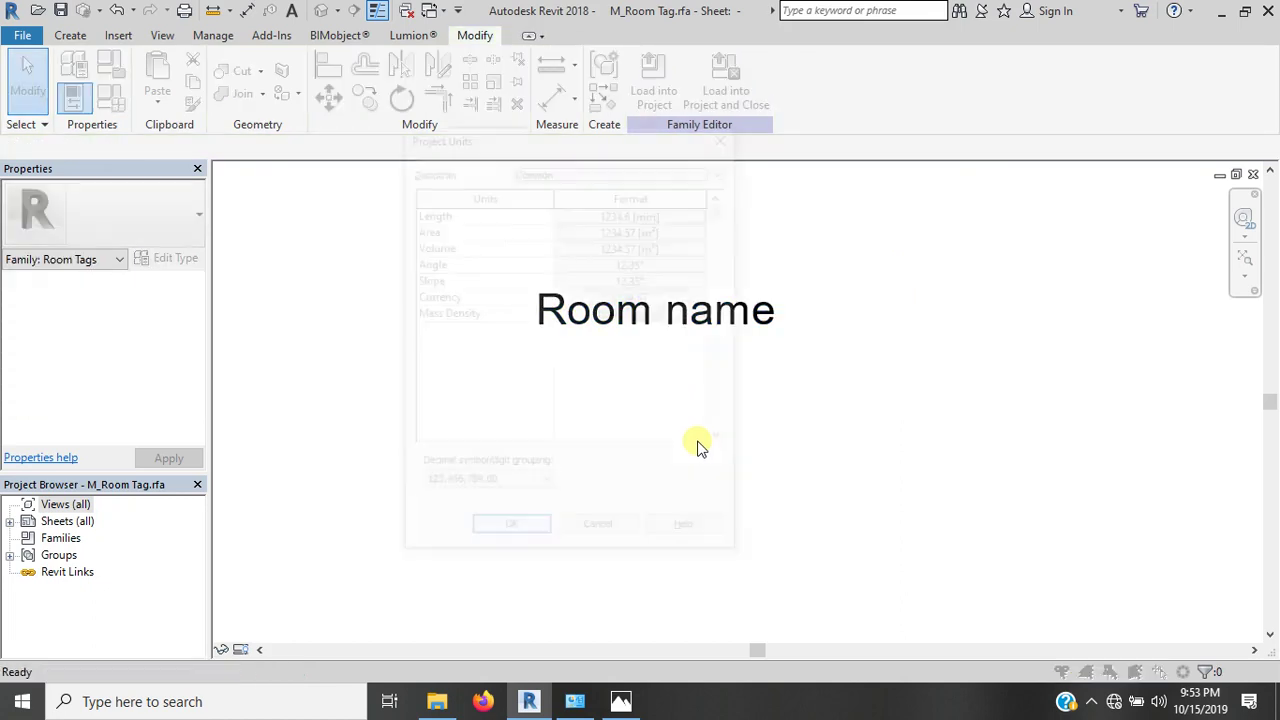
left_click(620, 212)
left_click(629, 245)
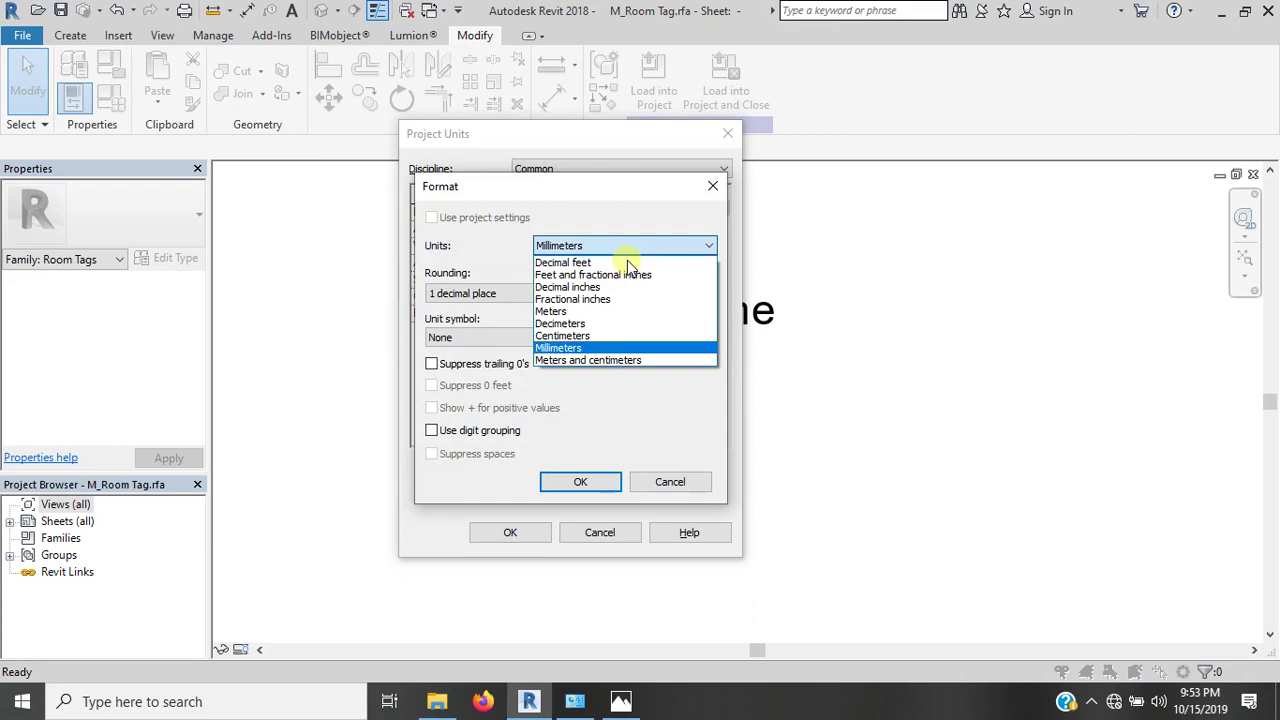
left_click(617, 275)
left_click(487, 296)
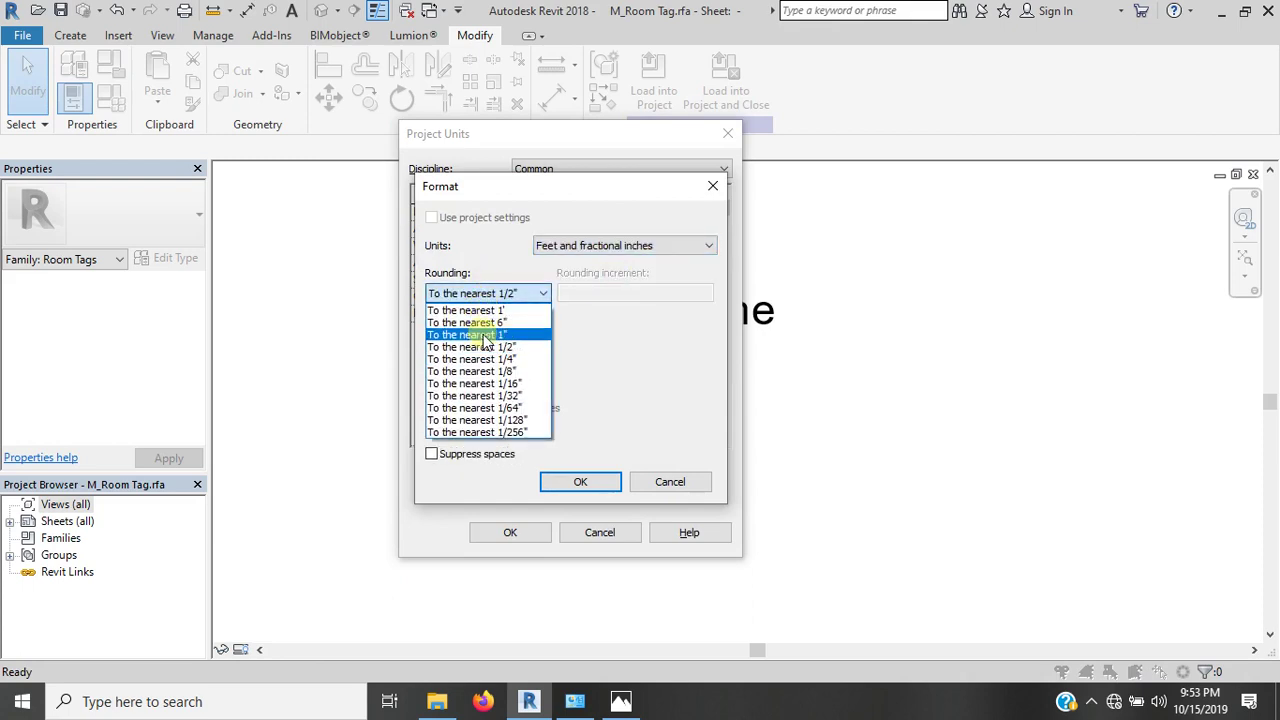
left_click(486, 335)
left_click(578, 486)
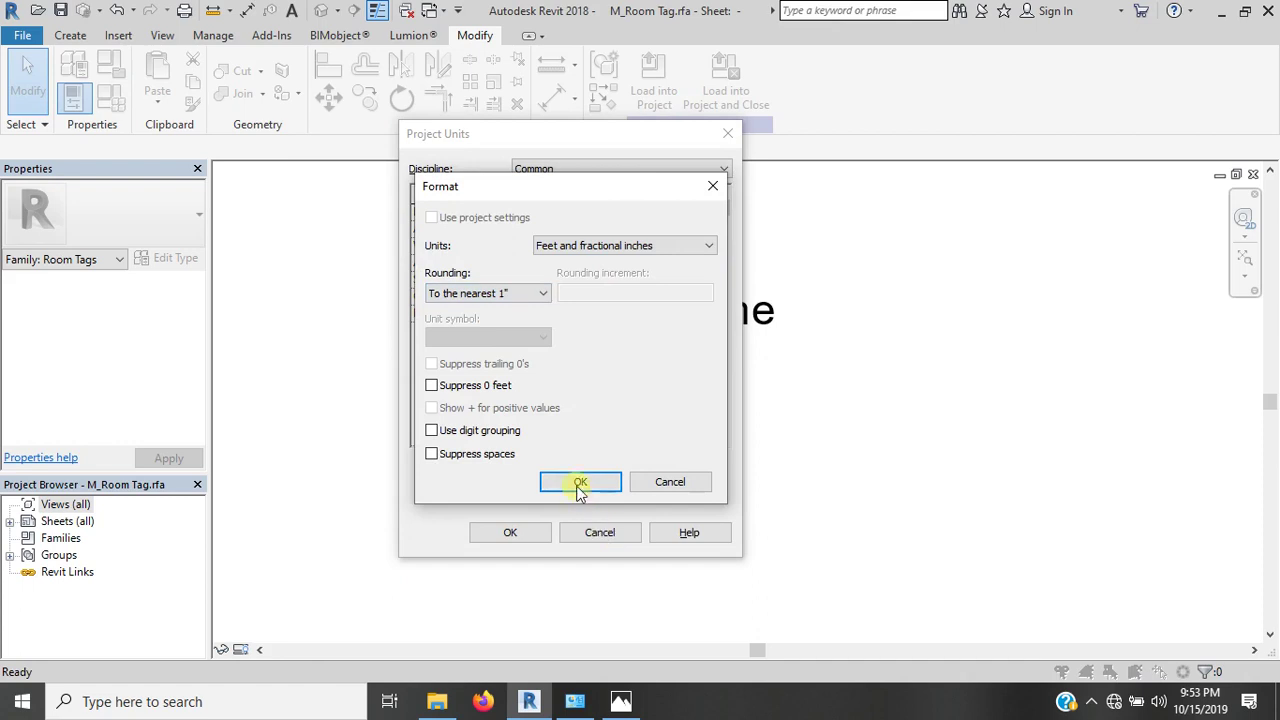
left_click(512, 534)
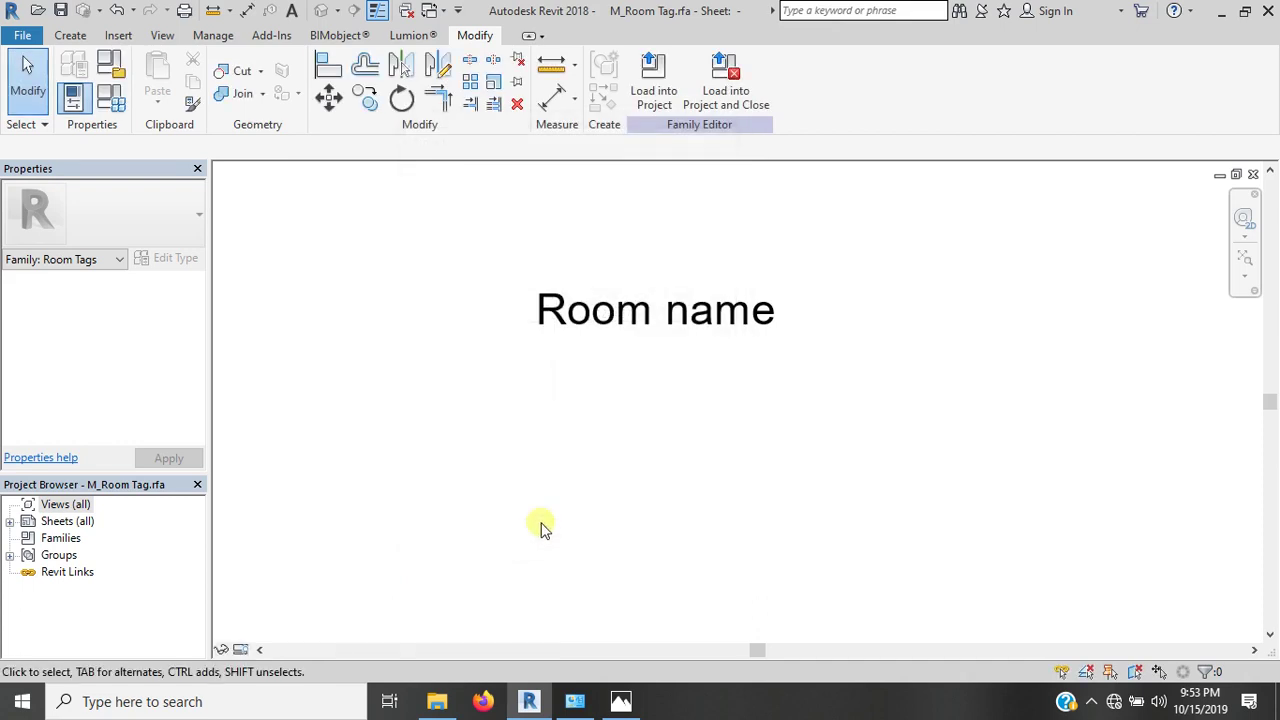
- Add a calculated Length parameter named Width to the Room name label
left_click(630, 340)
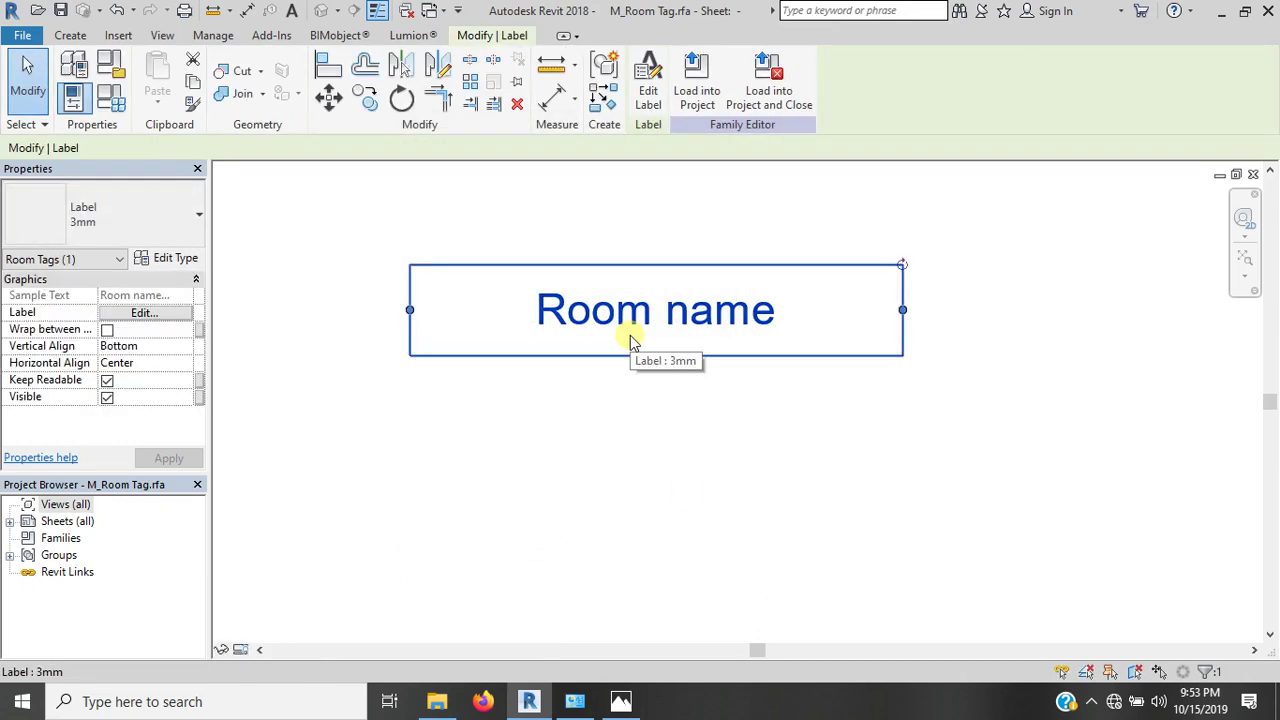
left_click(655, 80)
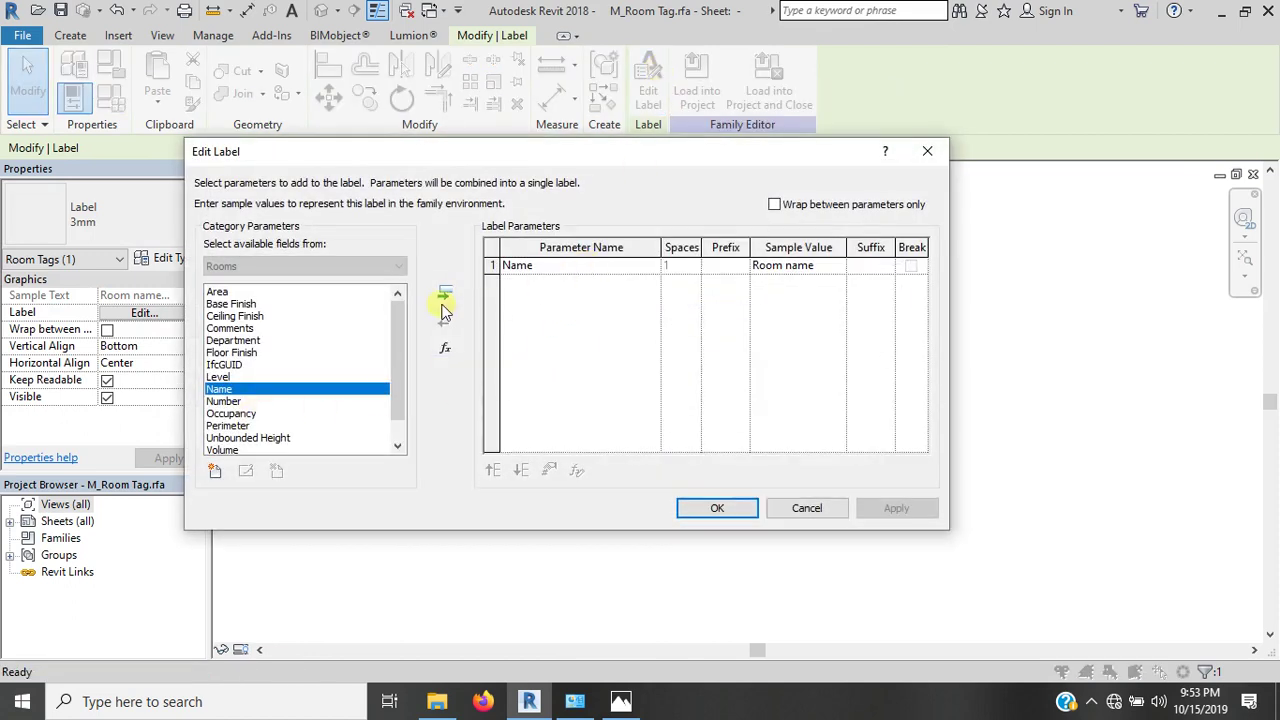
left_click(449, 357)
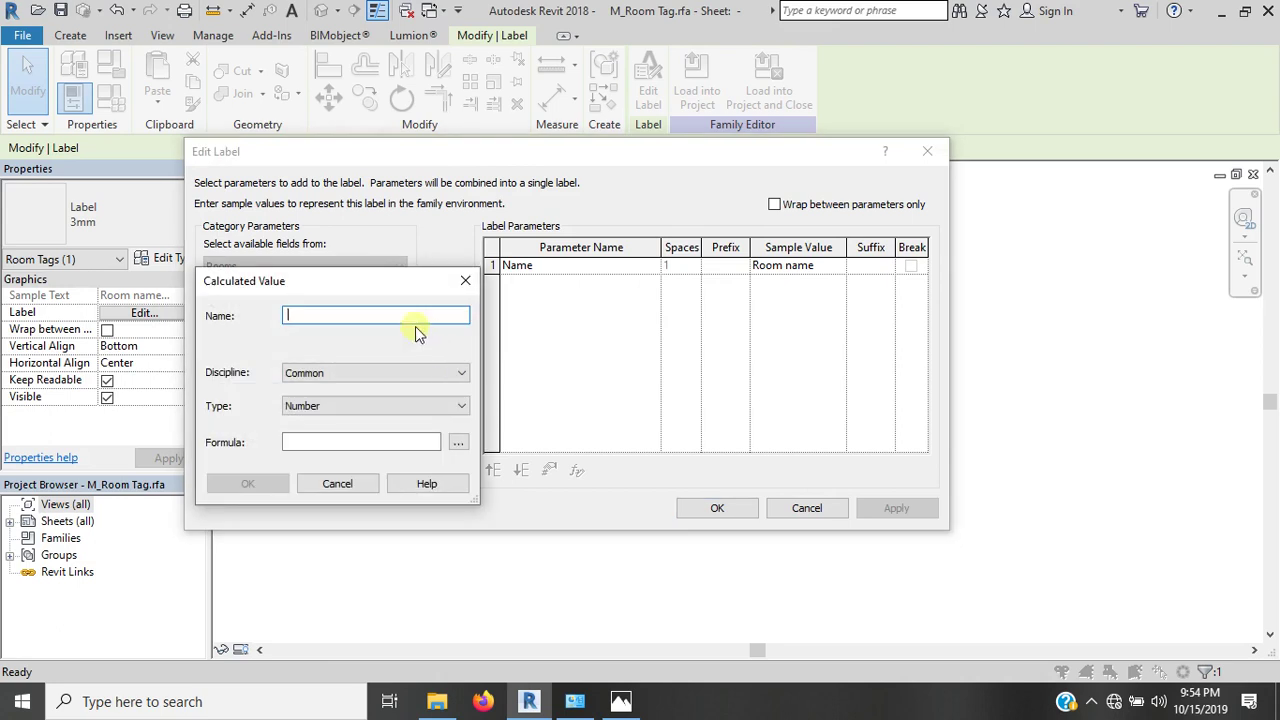
type("WI")
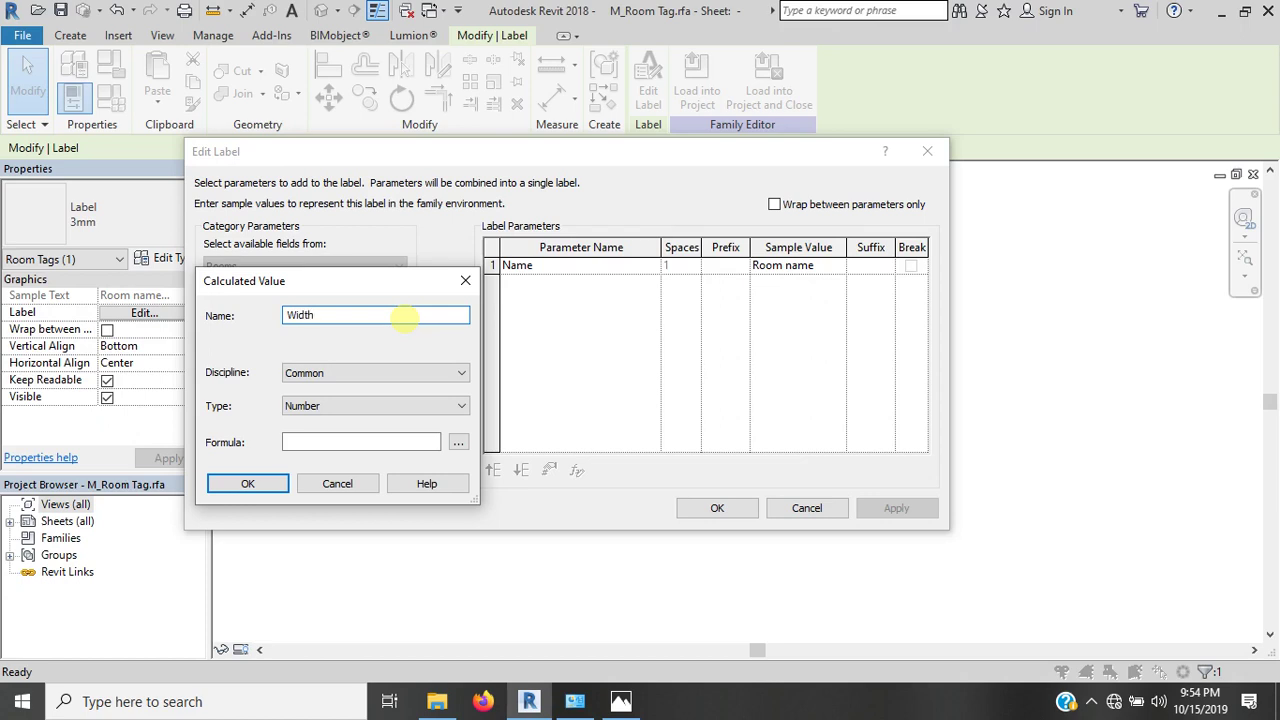
left_click(346, 404)
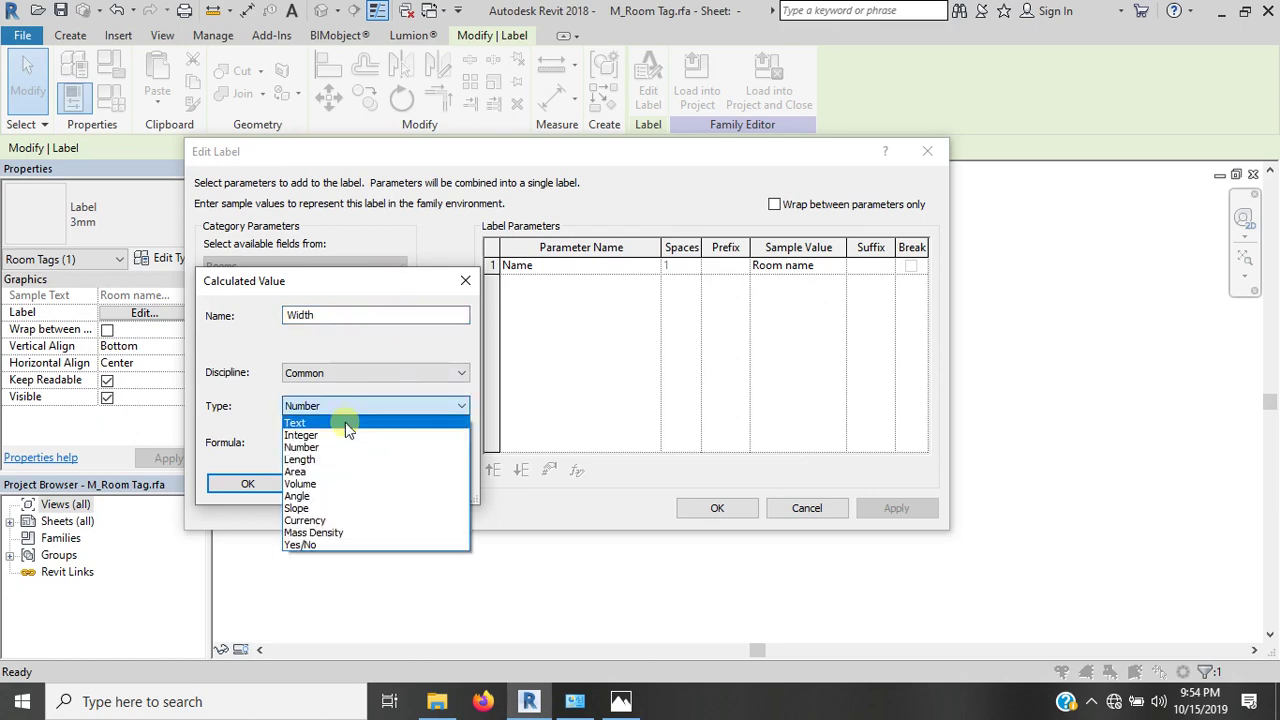
left_click(338, 459)
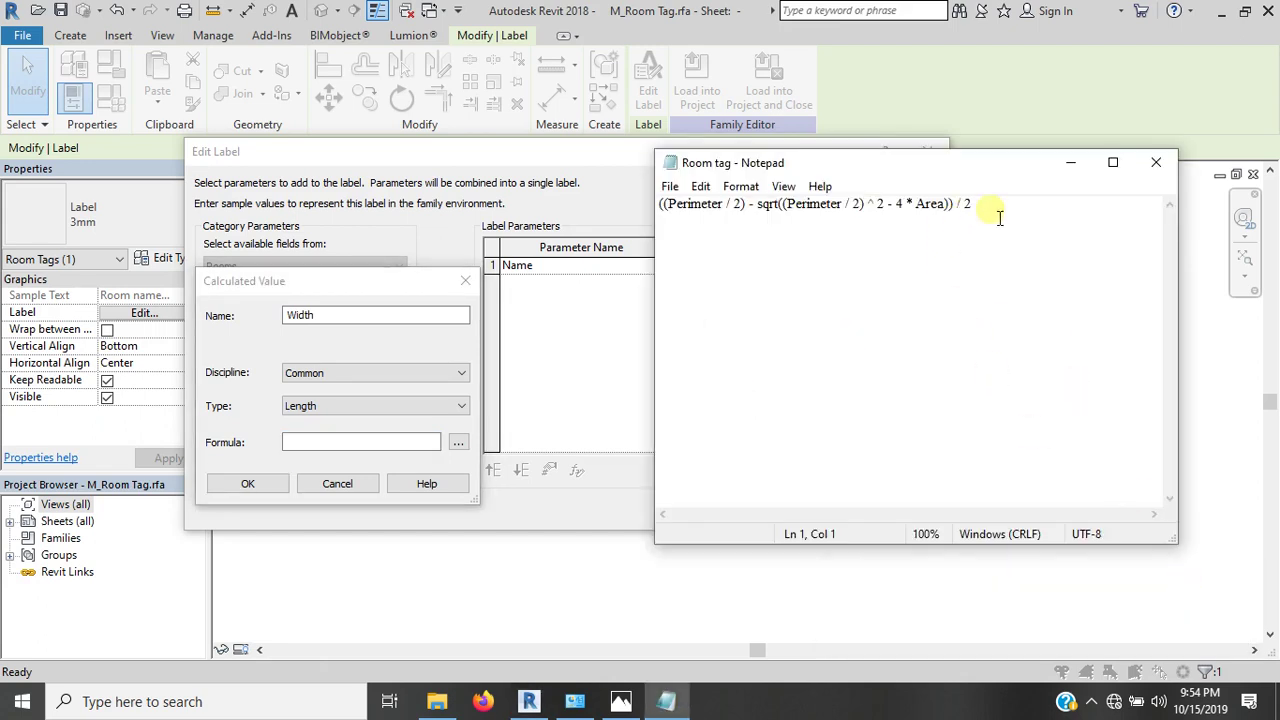
- Paste the Width formula copied from Notepad, based on Perimeter and Area, and confirm it
left_click_drag(1000, 205, 670, 218)
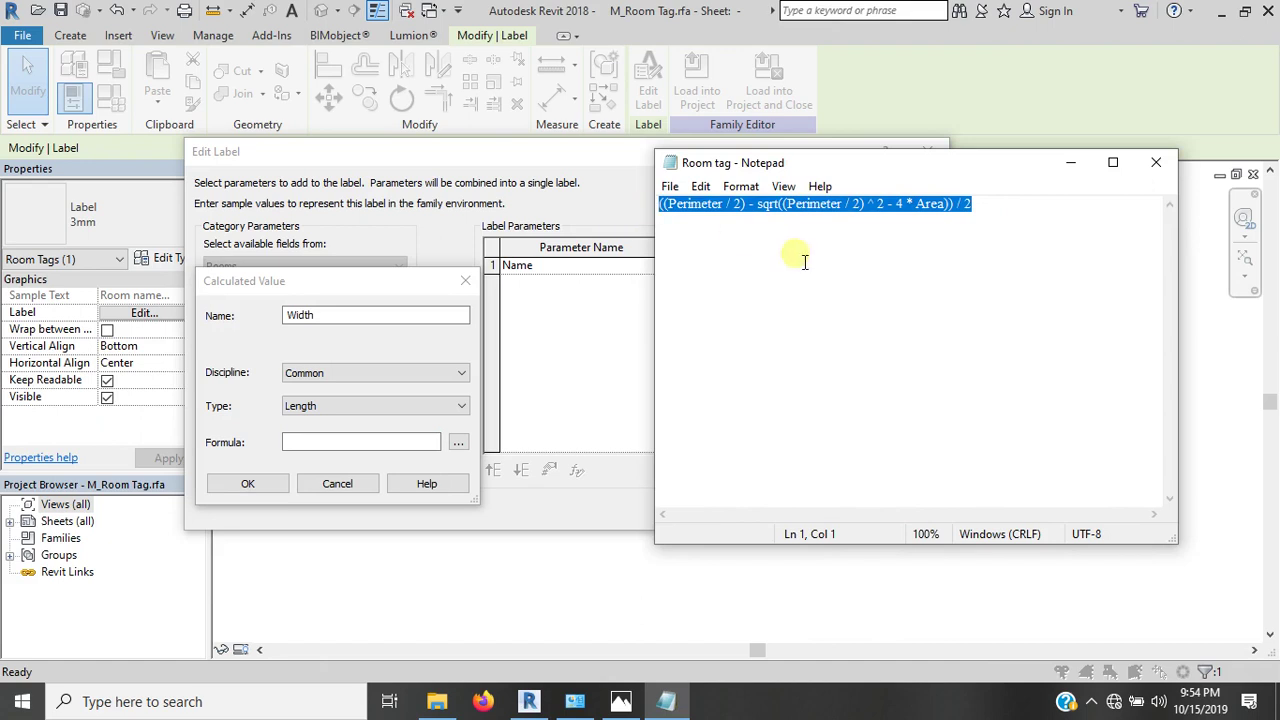
left_click(312, 449)
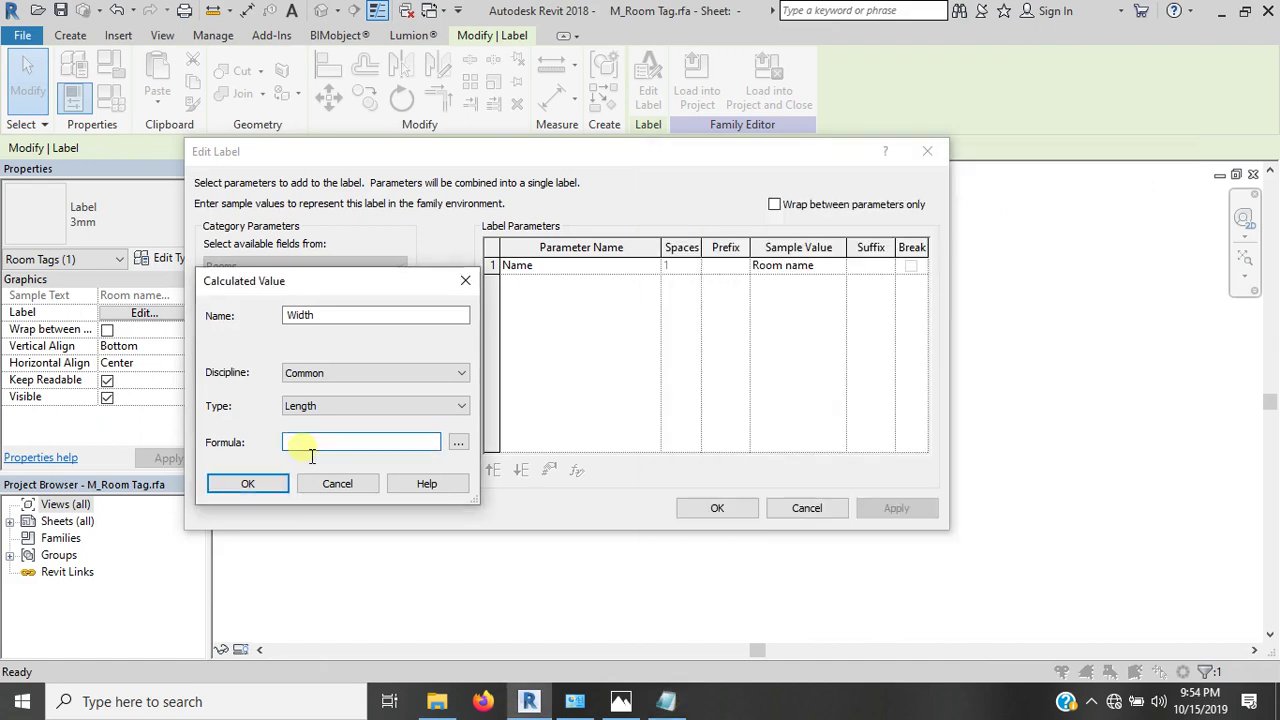
key("ctrl+v")
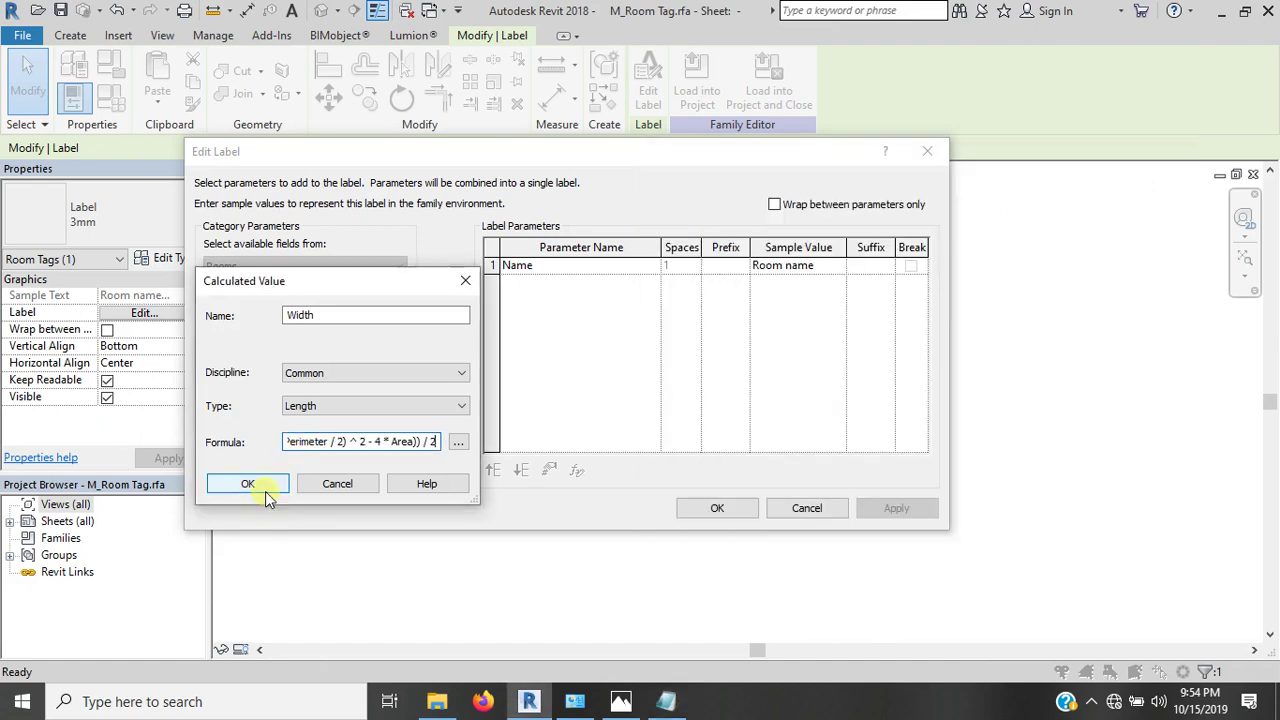
left_click(265, 491)
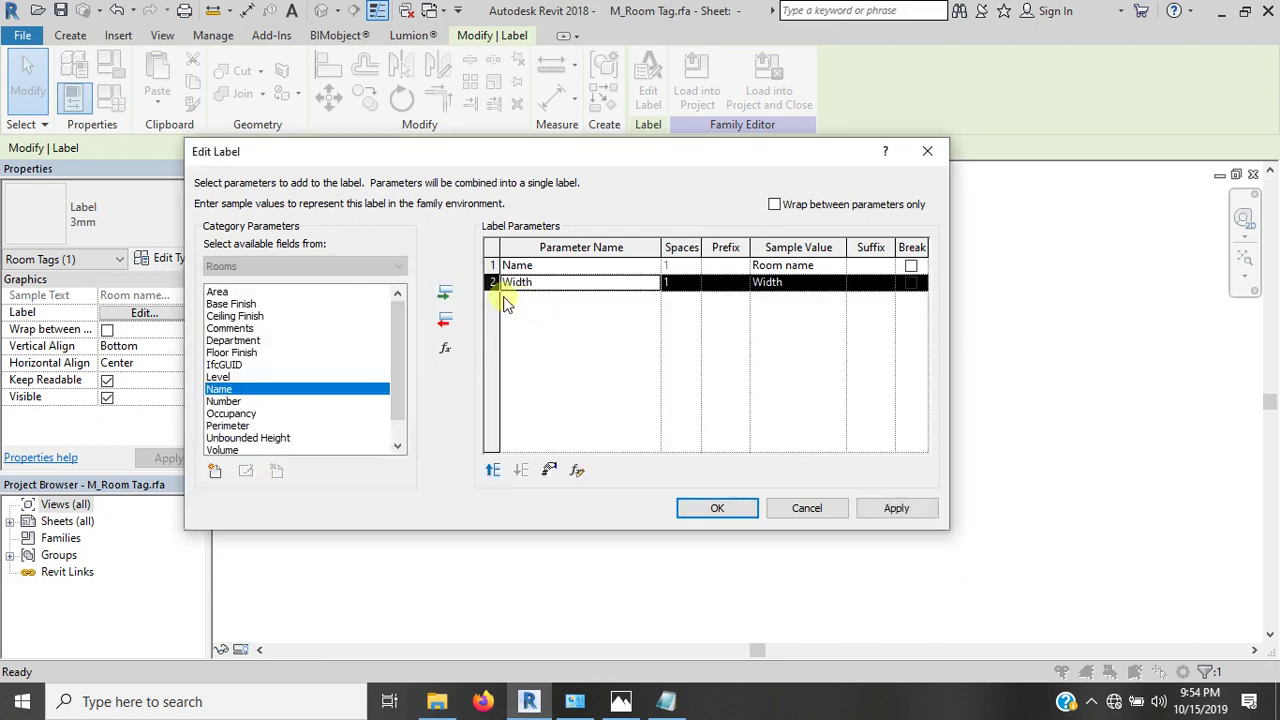
- Create a new calculated Length parameter named Depth
left_click(446, 350)
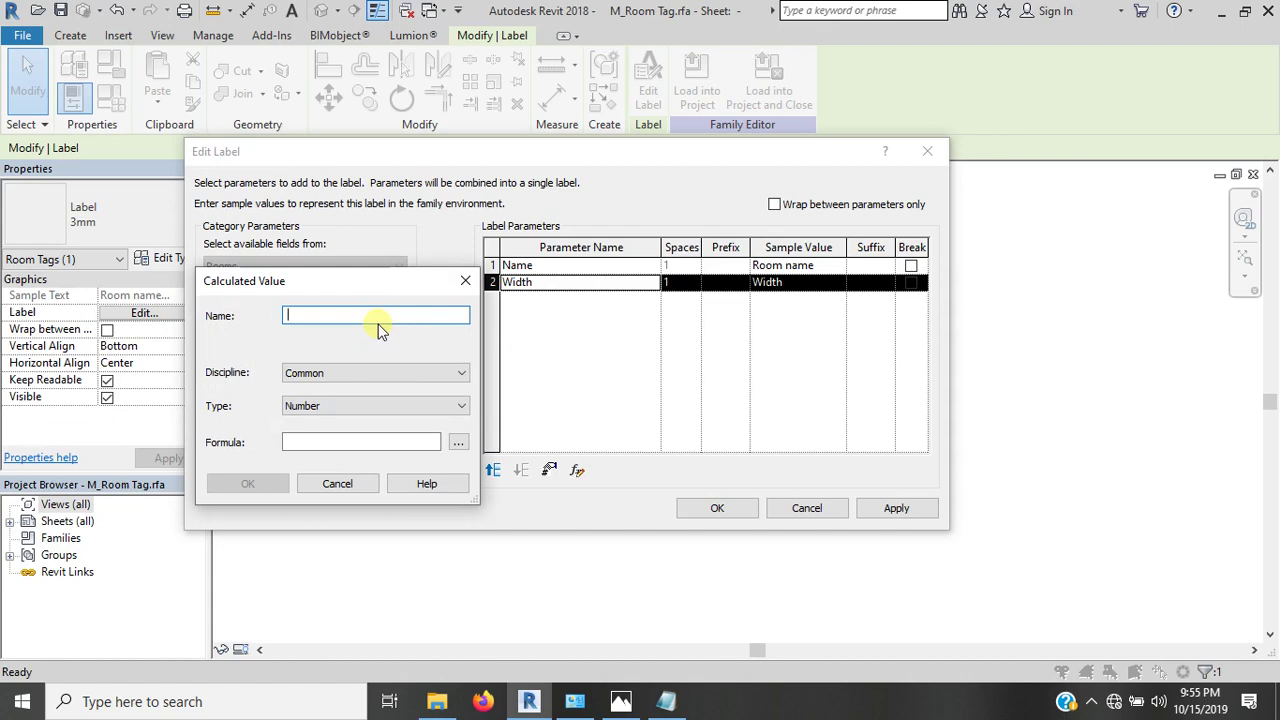
type("Depth")
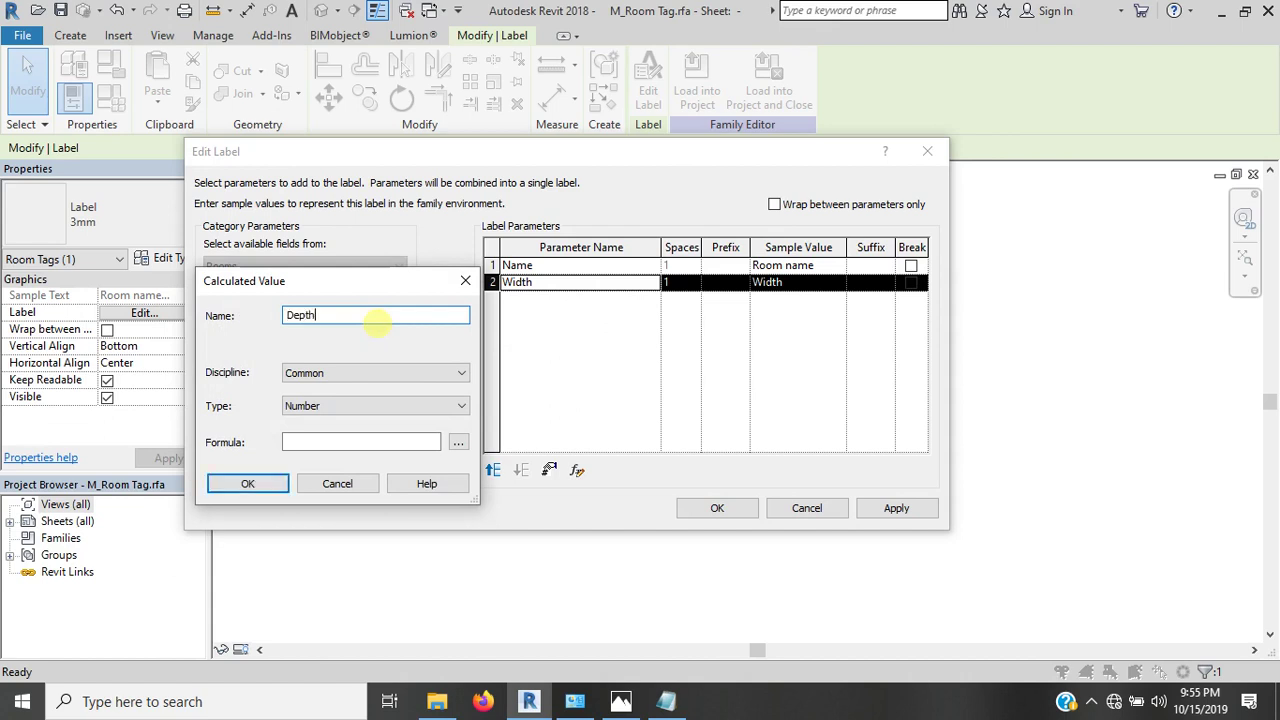
left_click(335, 406)
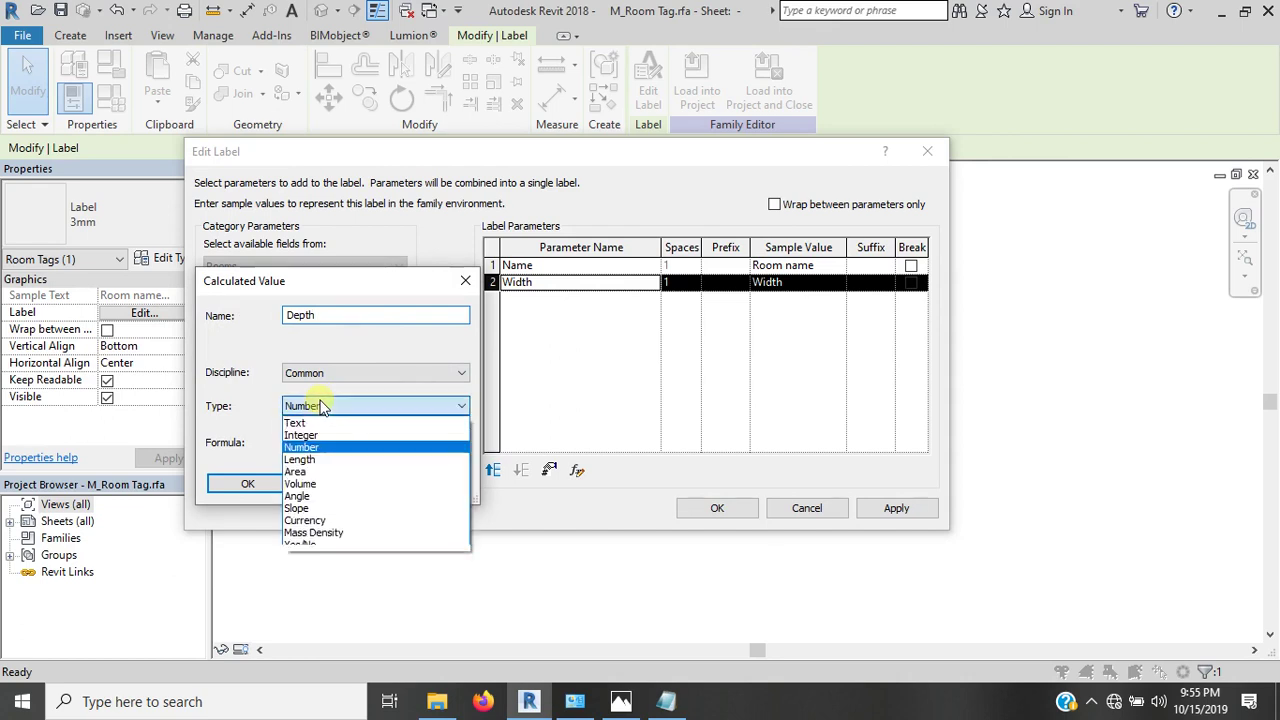
left_click(331, 460)
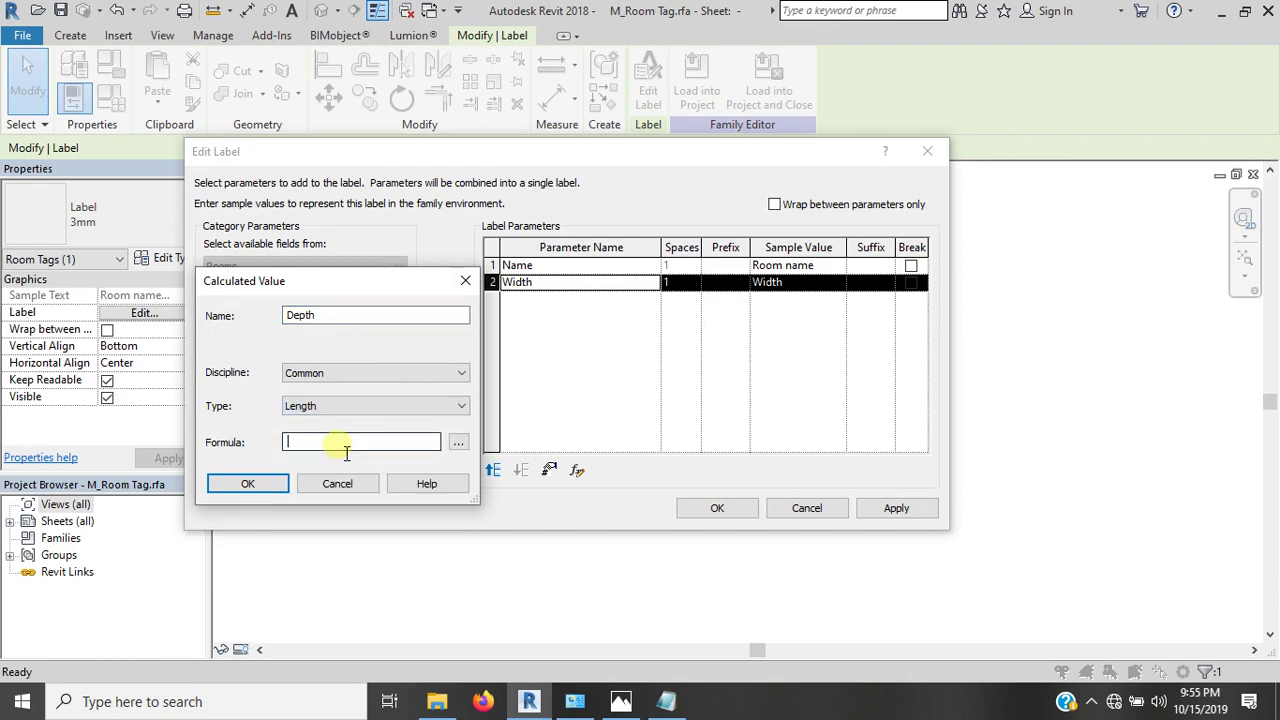
- Build the Depth formula Area/Width from the field picker and apply the label changes
left_click(456, 443)
left_click(250, 321)
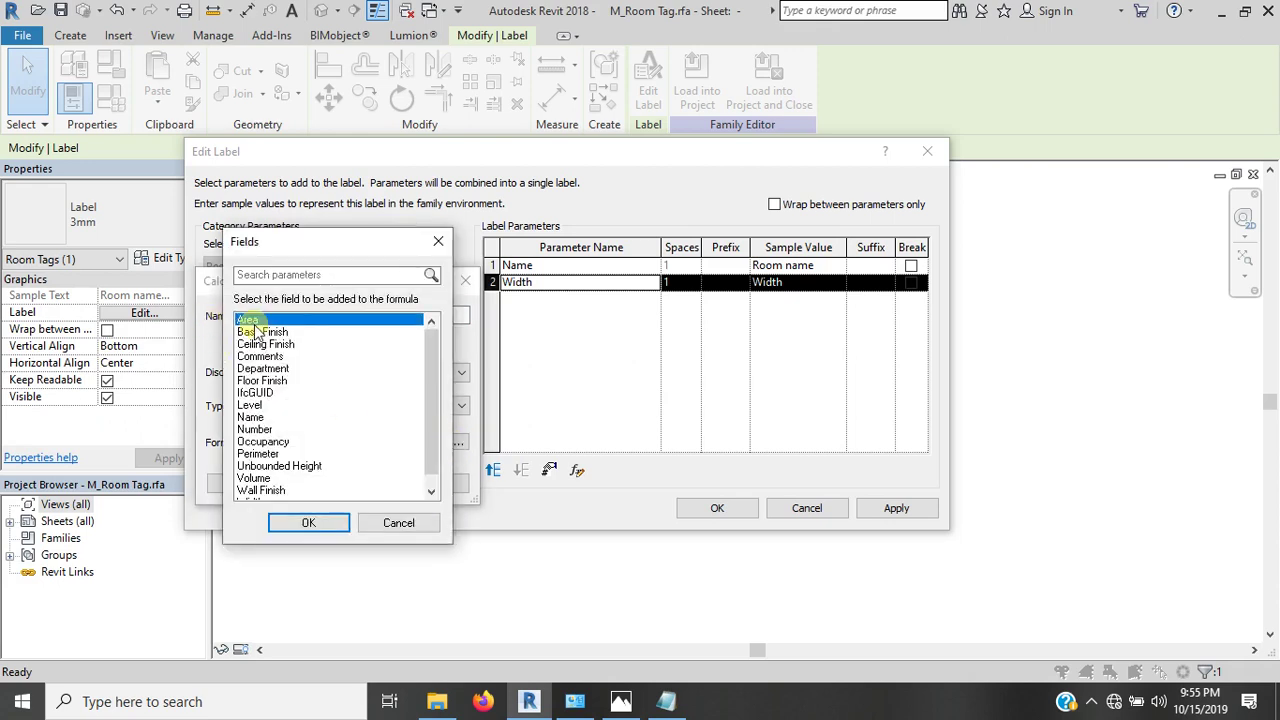
left_click(303, 522)
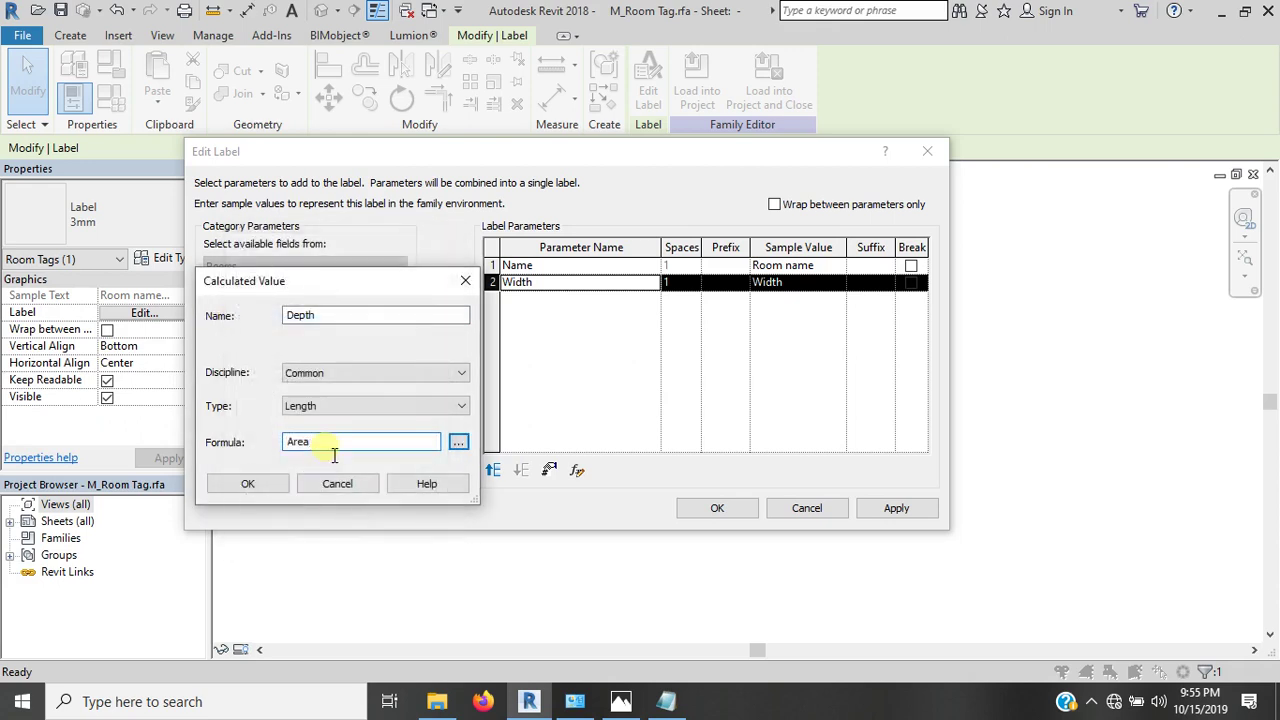
left_click(457, 447)
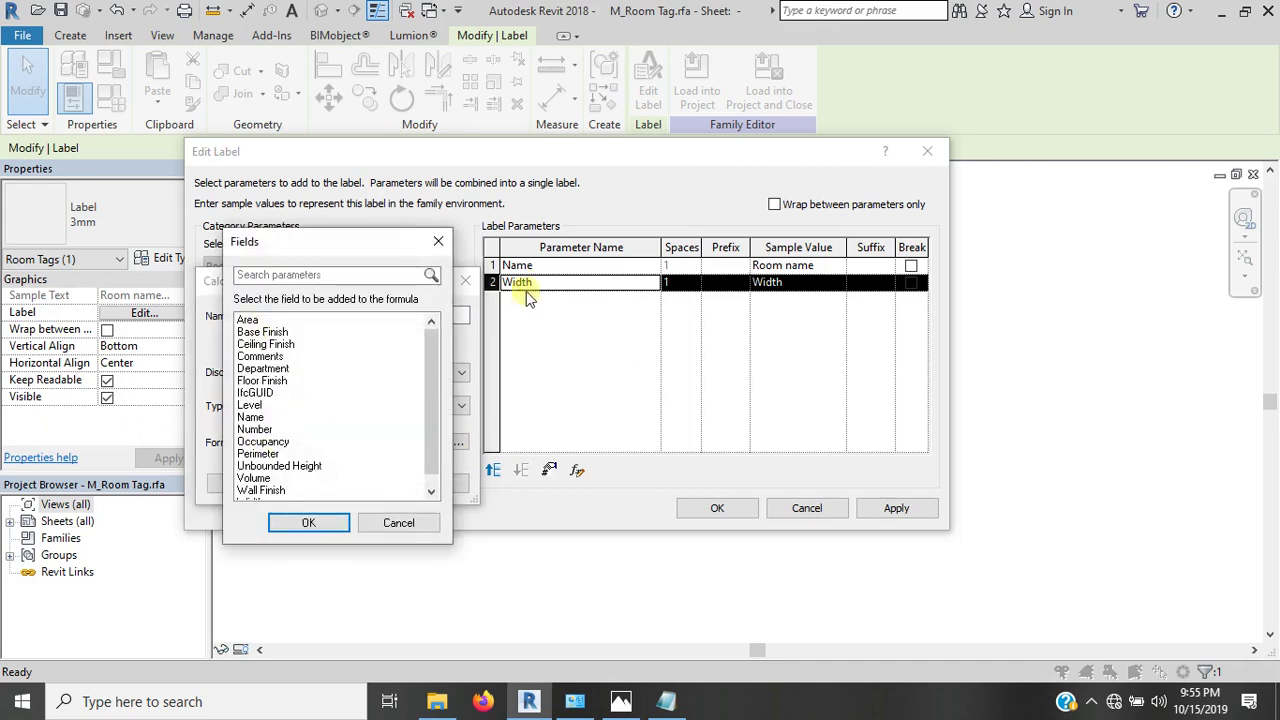
scroll(297, 457, "down", 1)
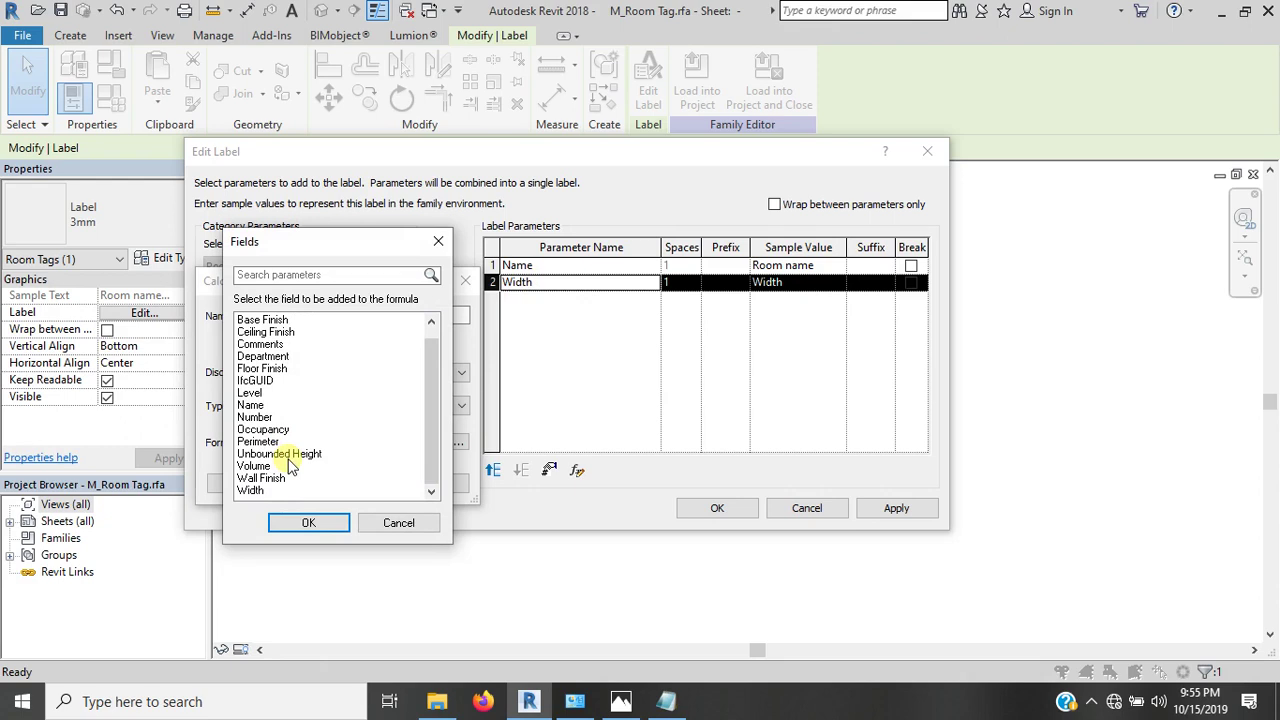
left_click(250, 490)
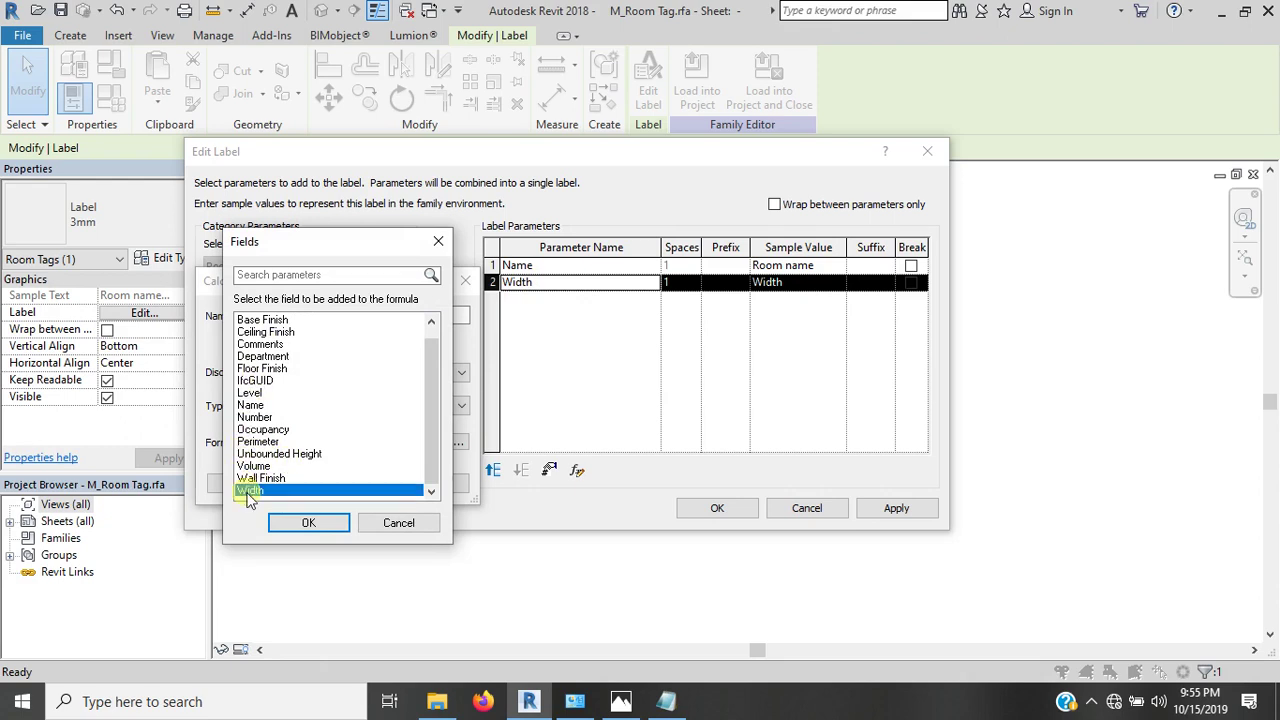
left_click(308, 522)
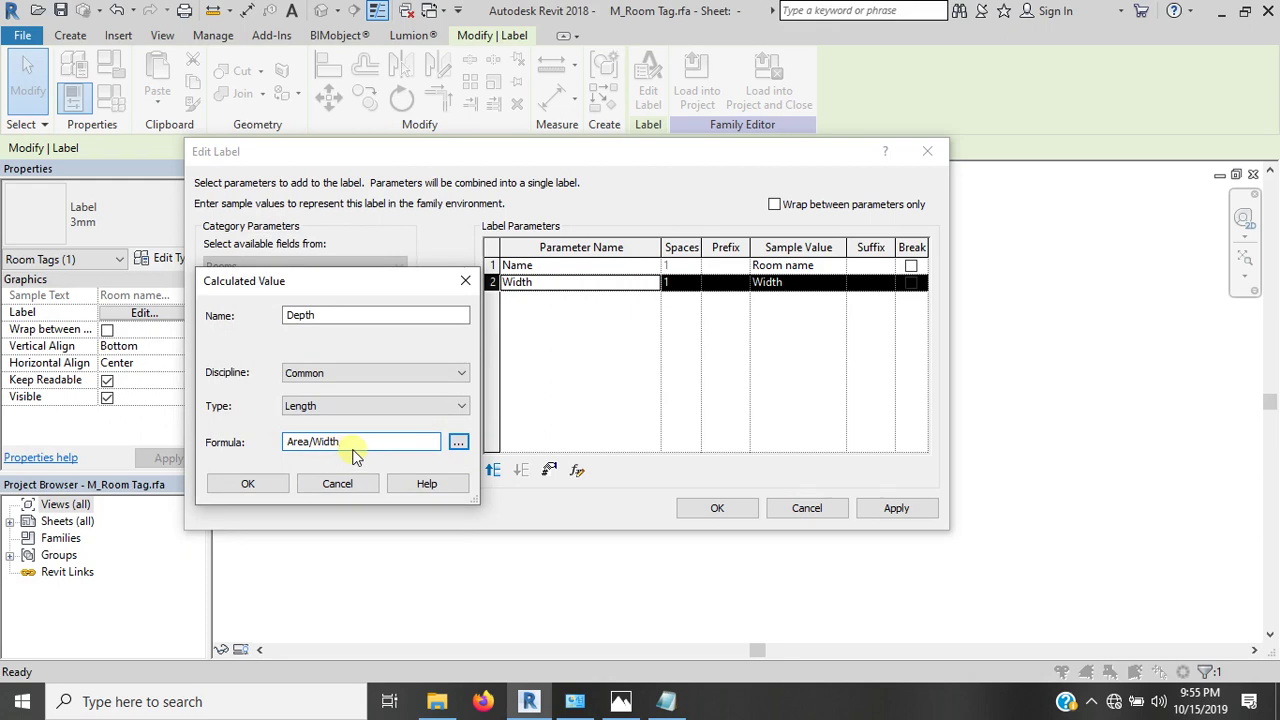
left_click(257, 486)
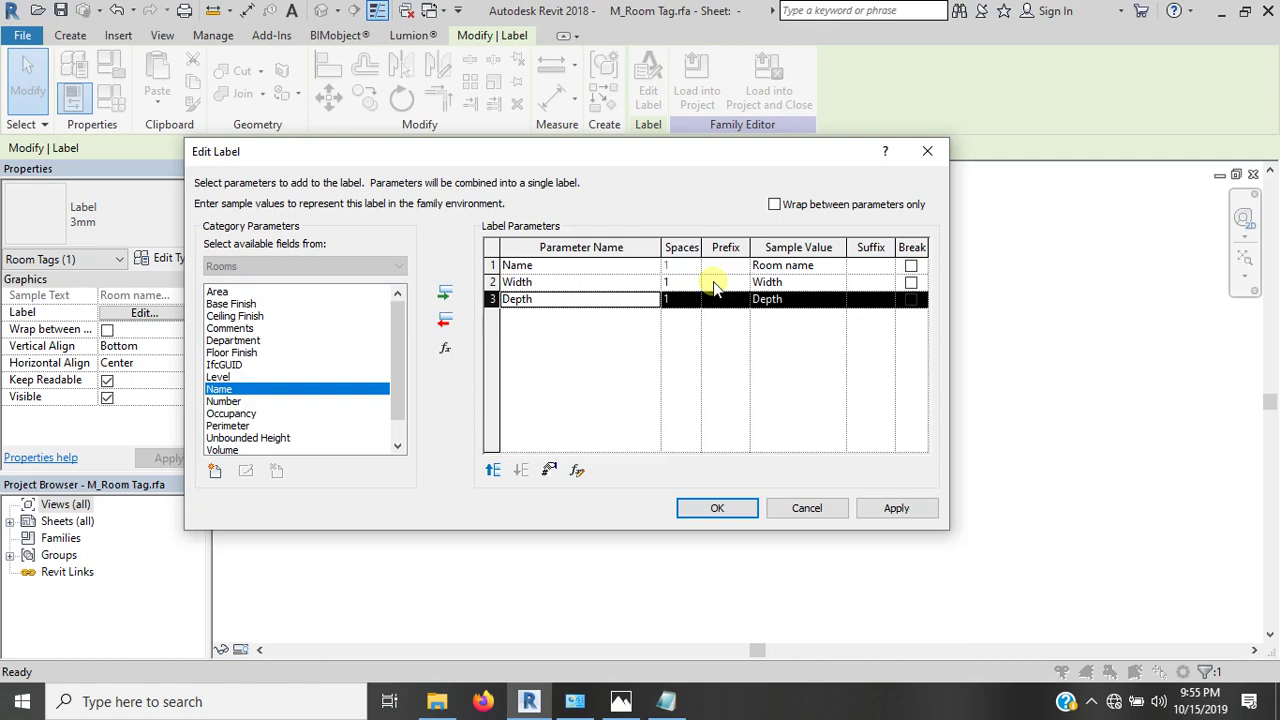
left_click(897, 508)
left_click(722, 510)
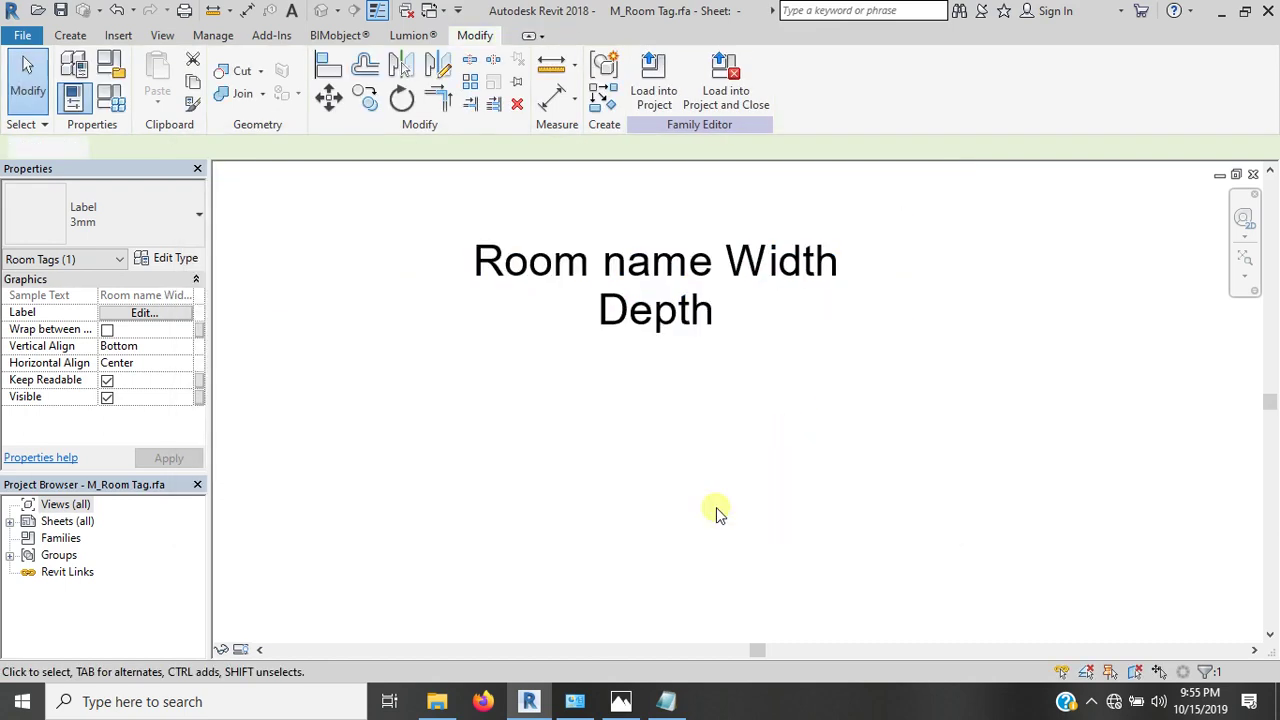
- Tick Break on the Room name row of the tag label
left_click(610, 312)
left_click(648, 88)
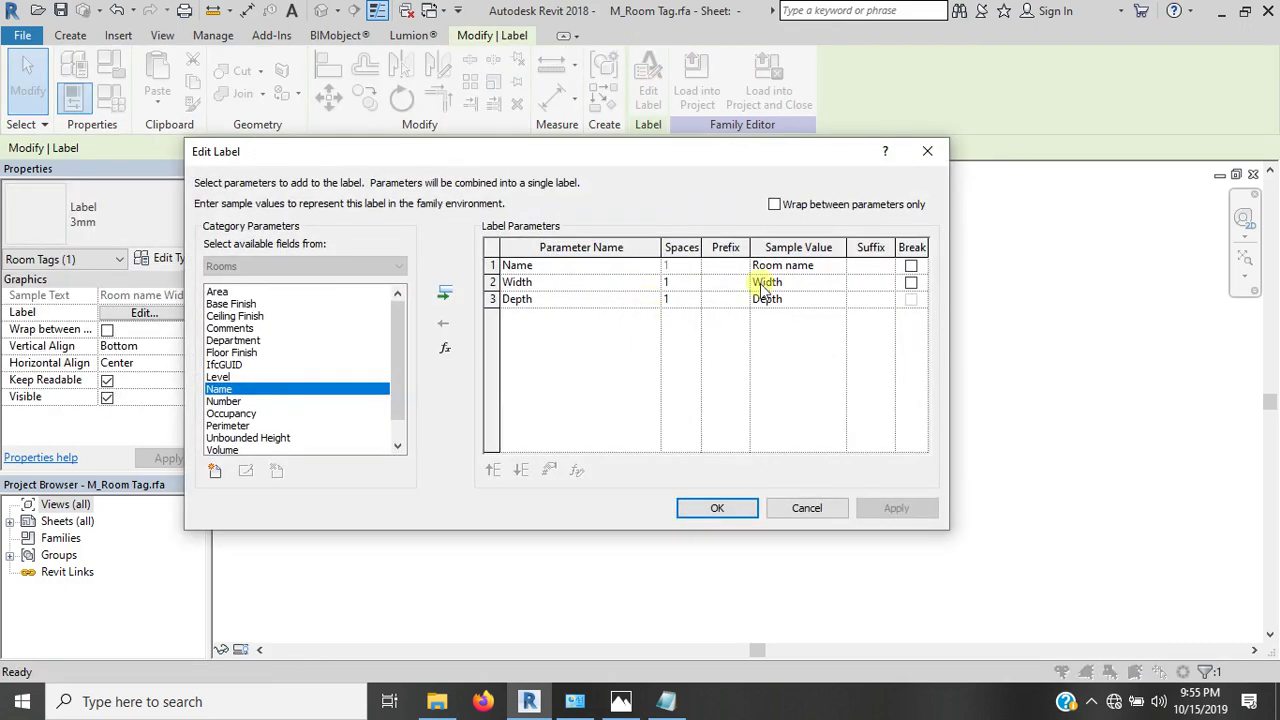
left_click(911, 266)
- Add an opening bracket before Width and an X after it in the tag label, then apply
left_click(720, 508)
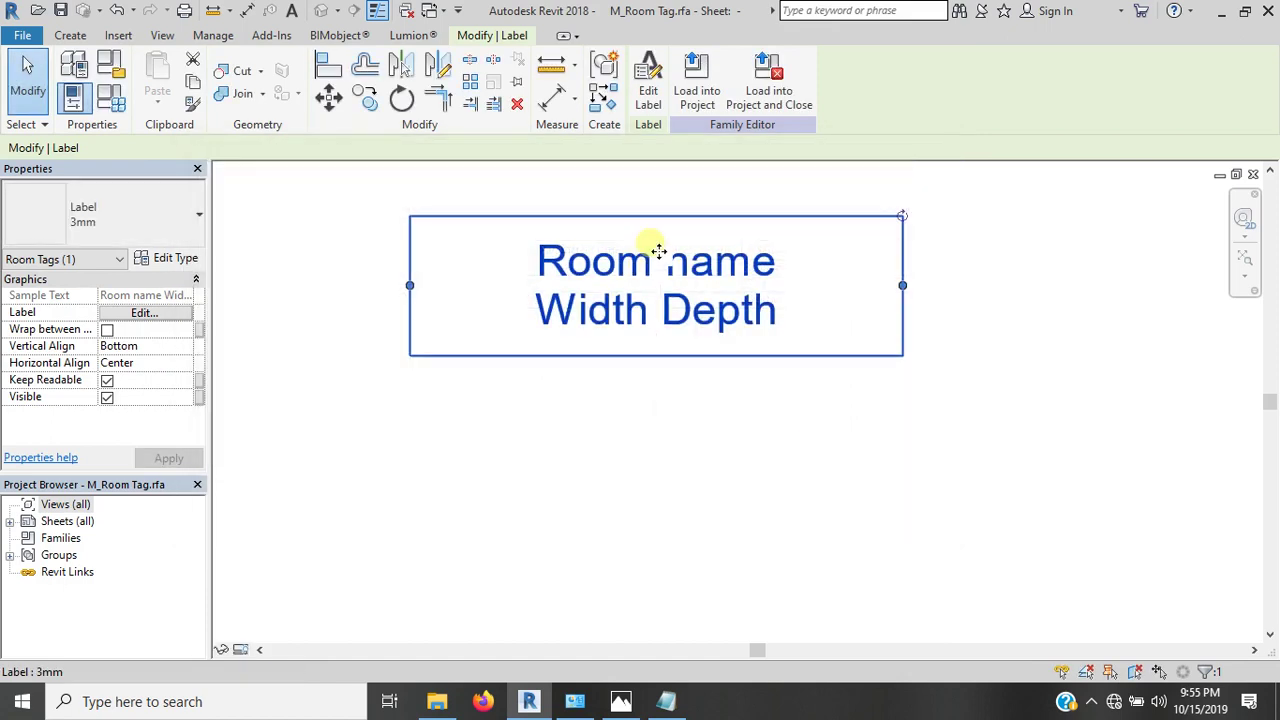
left_click(648, 82)
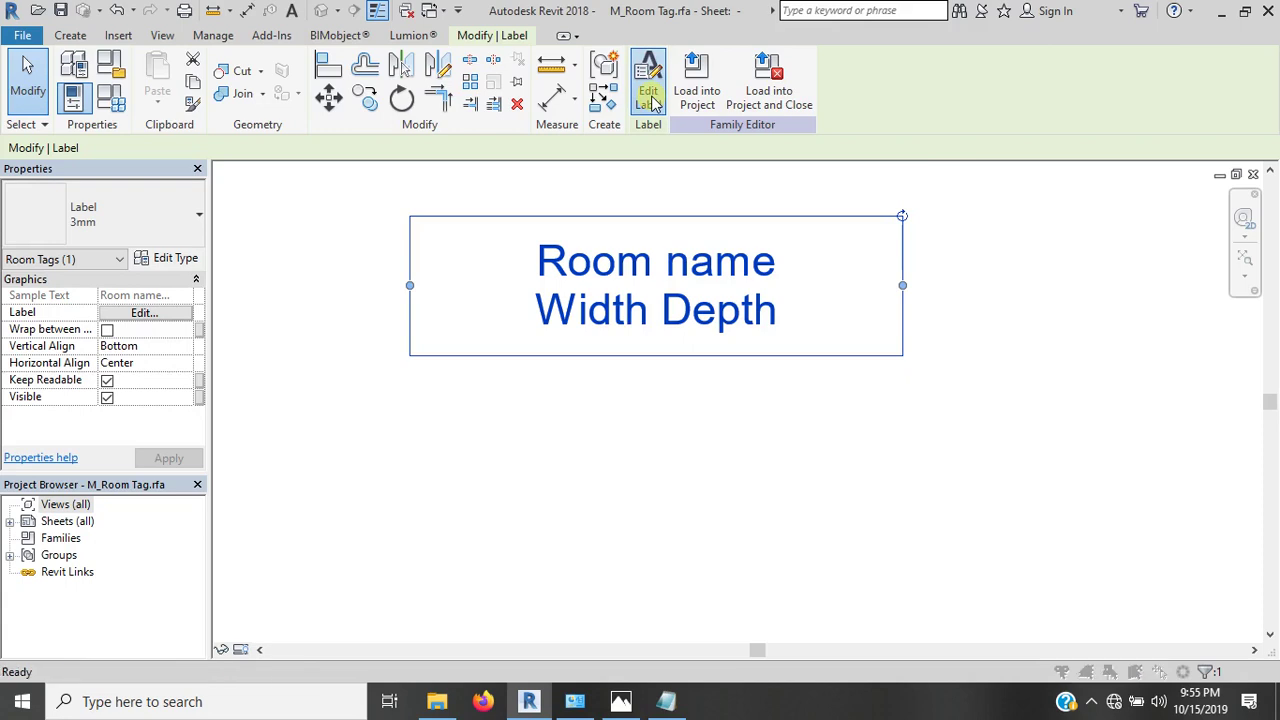
left_click(870, 285)
type("X")
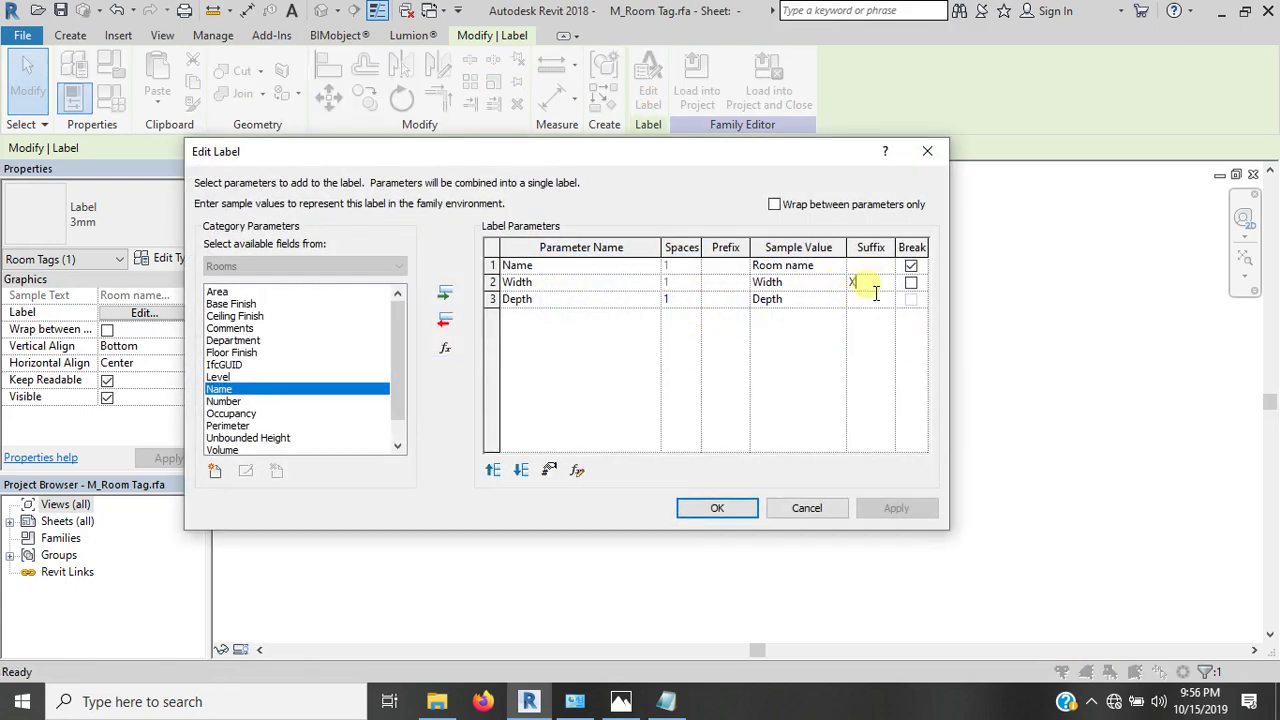
left_click(751, 287)
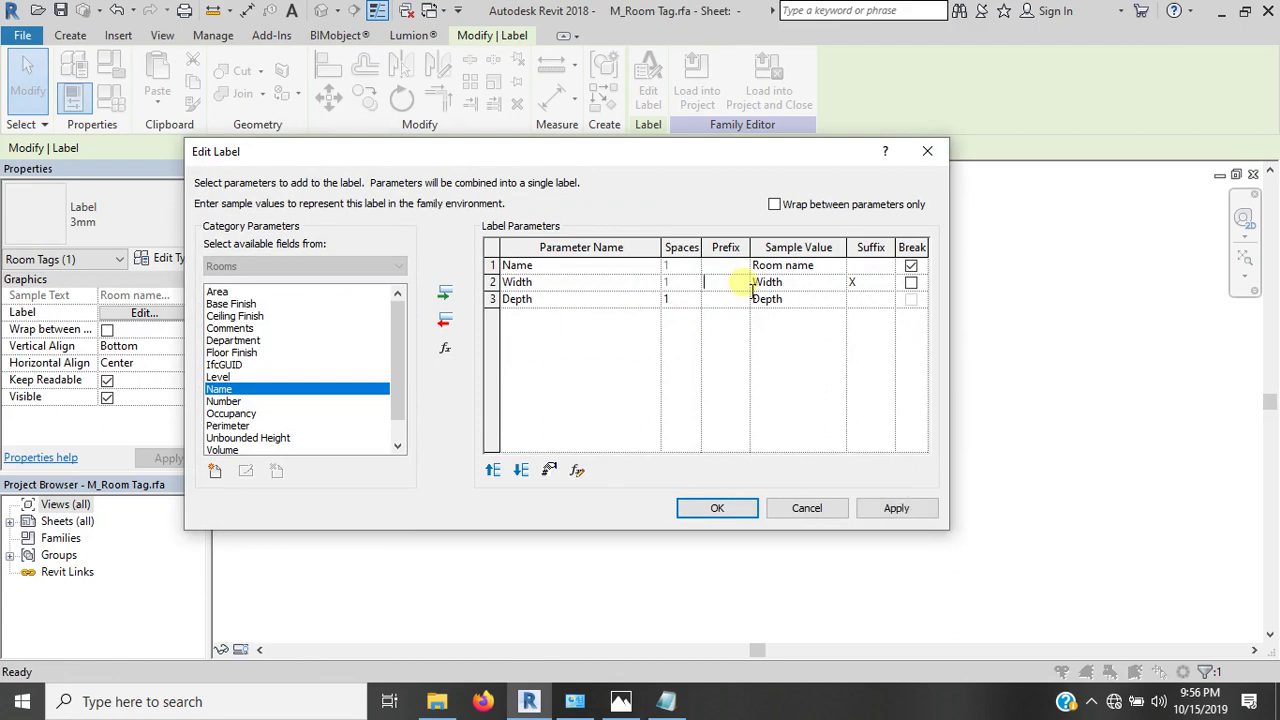
type("(")
left_click(895, 318)
type(")")
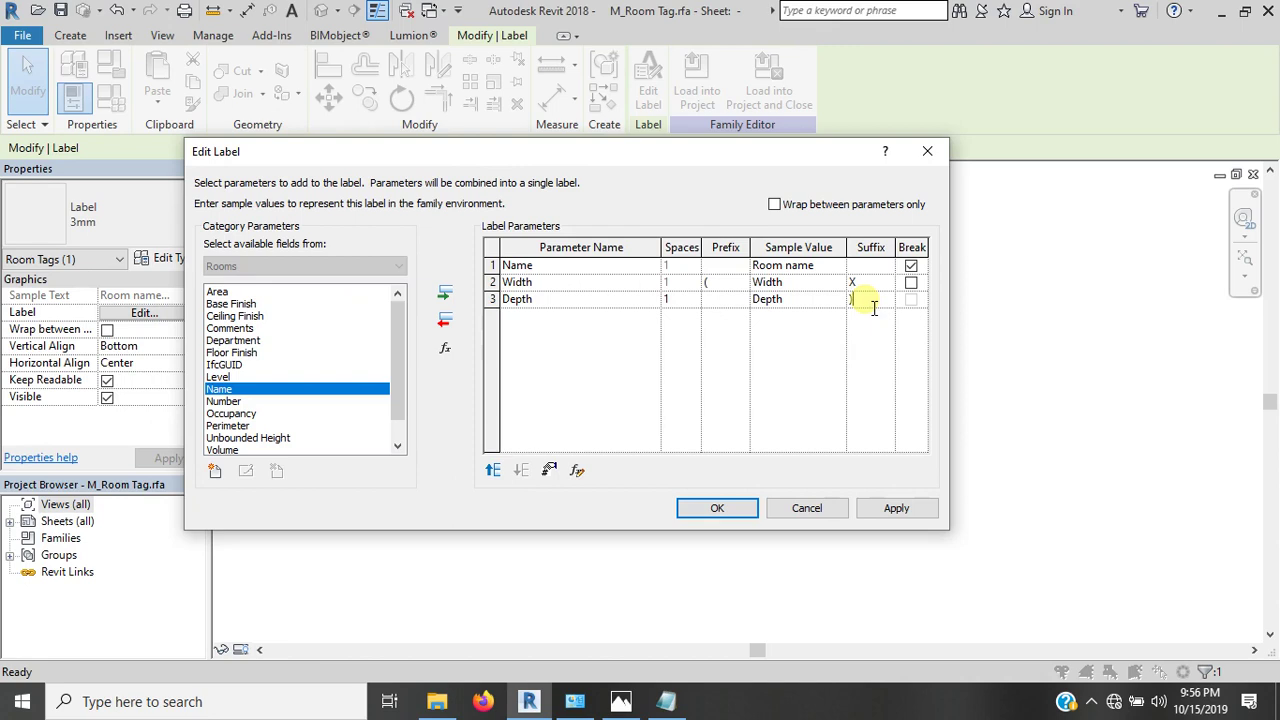
left_click(896, 508)
left_click(717, 508)
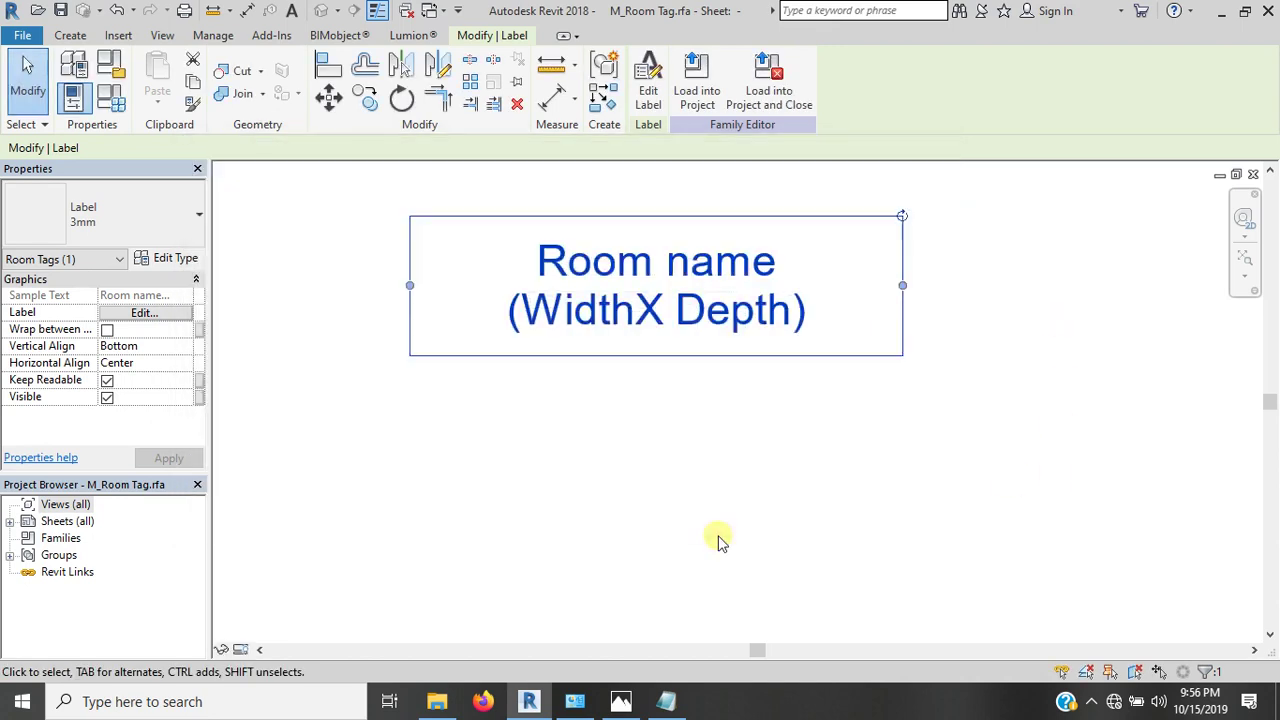
- Deselect and reselect the label to check that its second line reads (WidthX Depth)
left_click(717, 540)
left_click(626, 329)
left_click(691, 380)
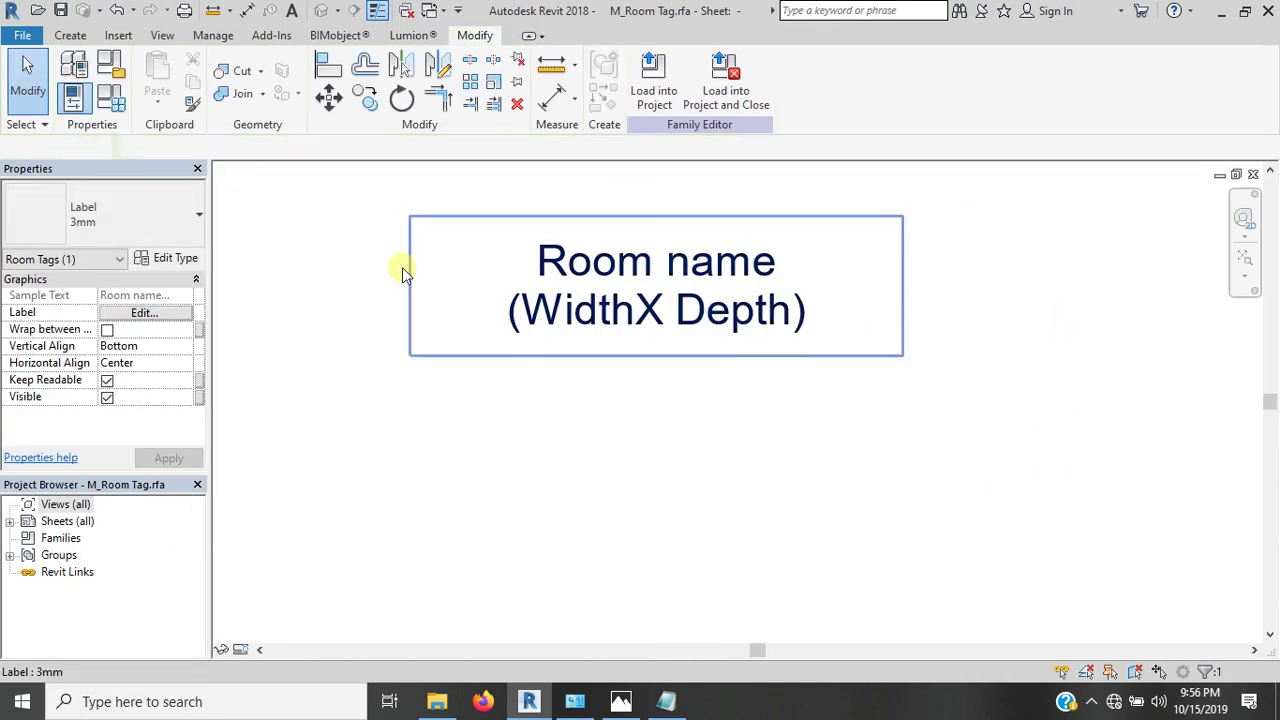
- Save the edited room tag as a family file on the desktop under a new family name
left_click(22, 35)
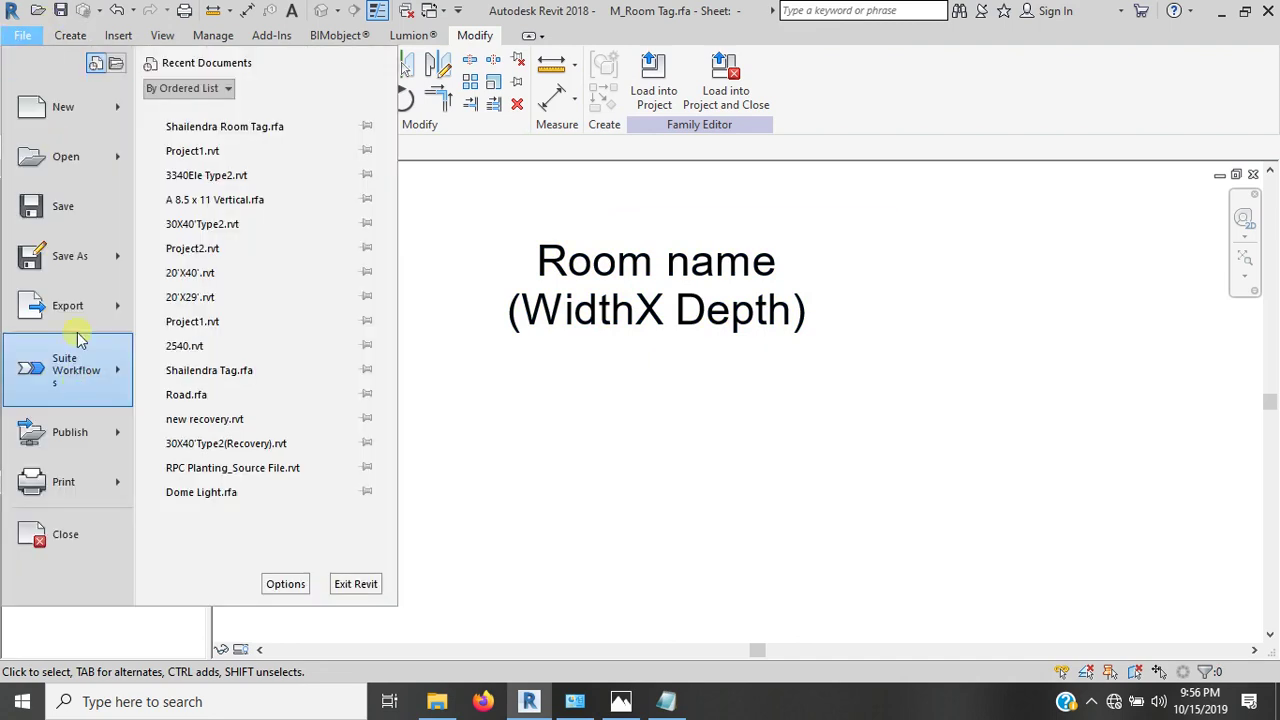
mouse_move(70, 256)
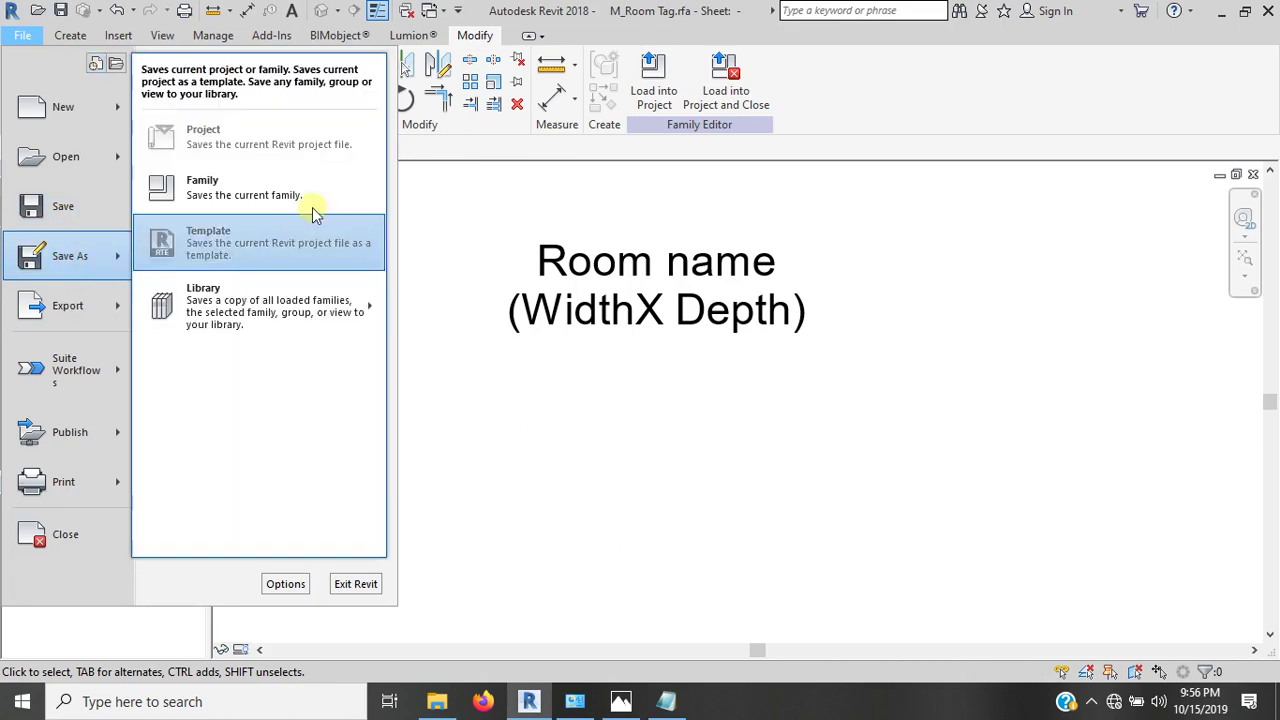
left_click(316, 192)
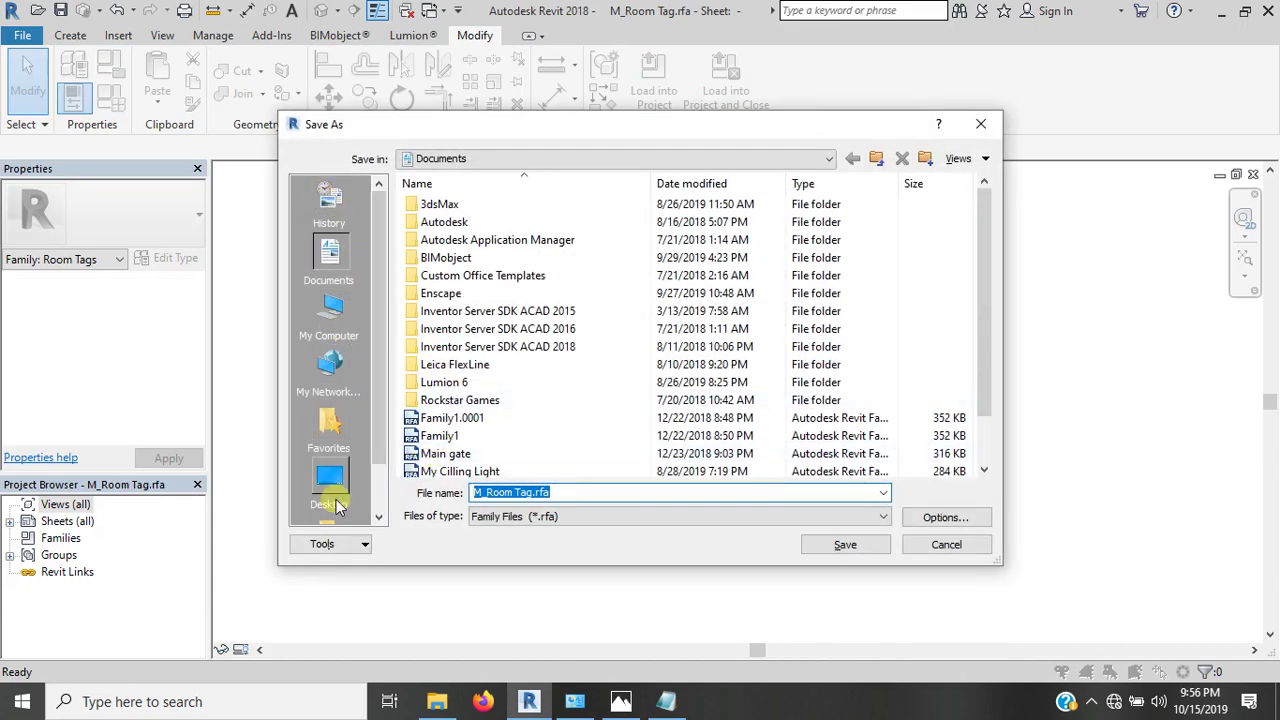
left_click(330, 480)
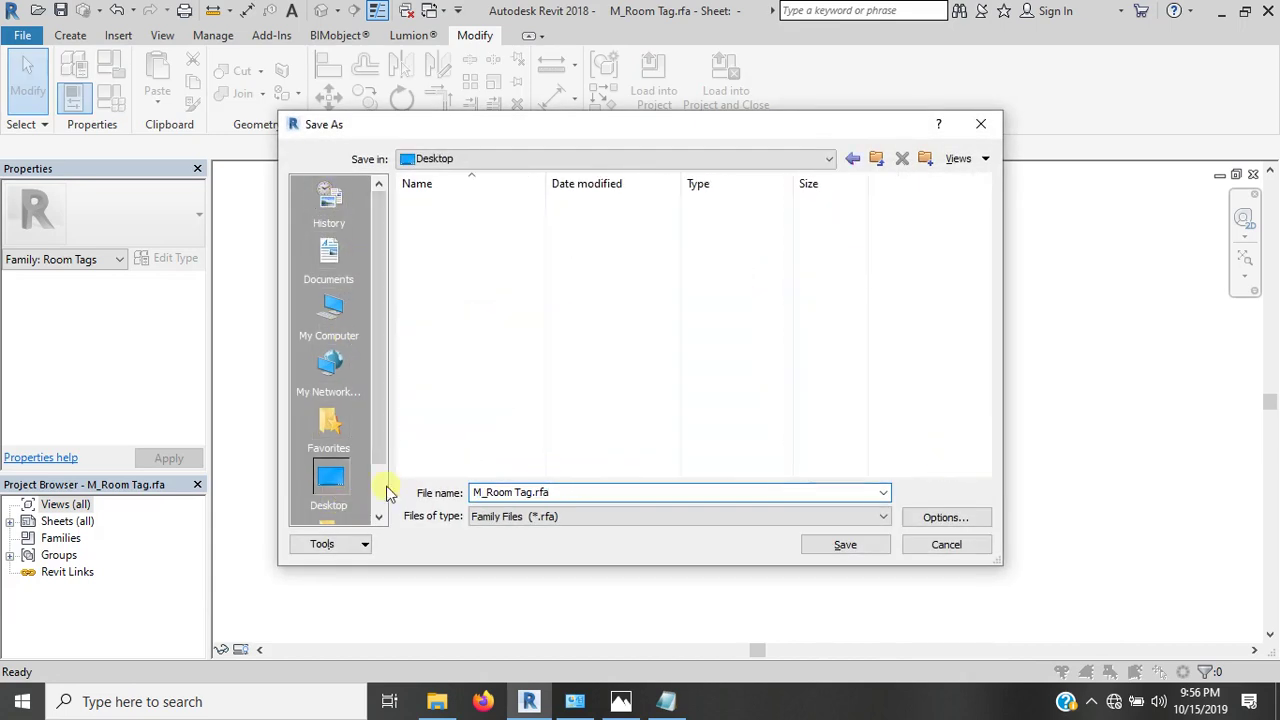
left_click(585, 497)
type("Shailendra My family")
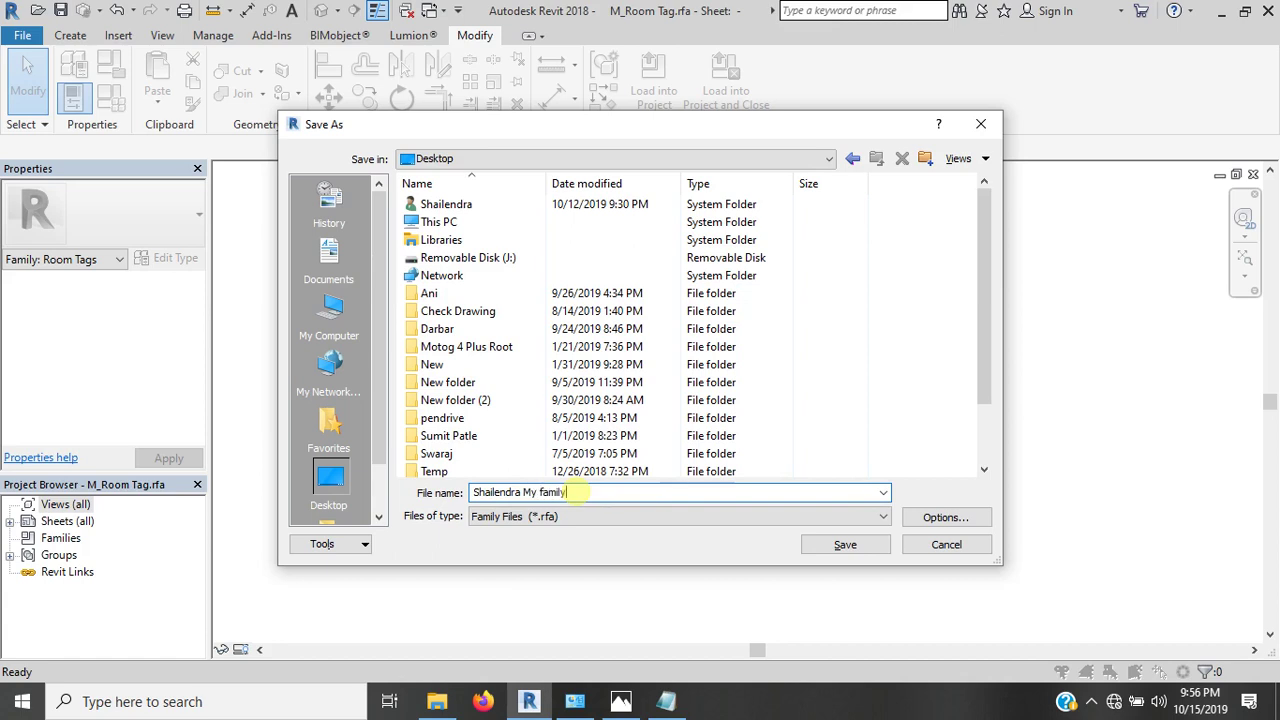
left_click(843, 548)
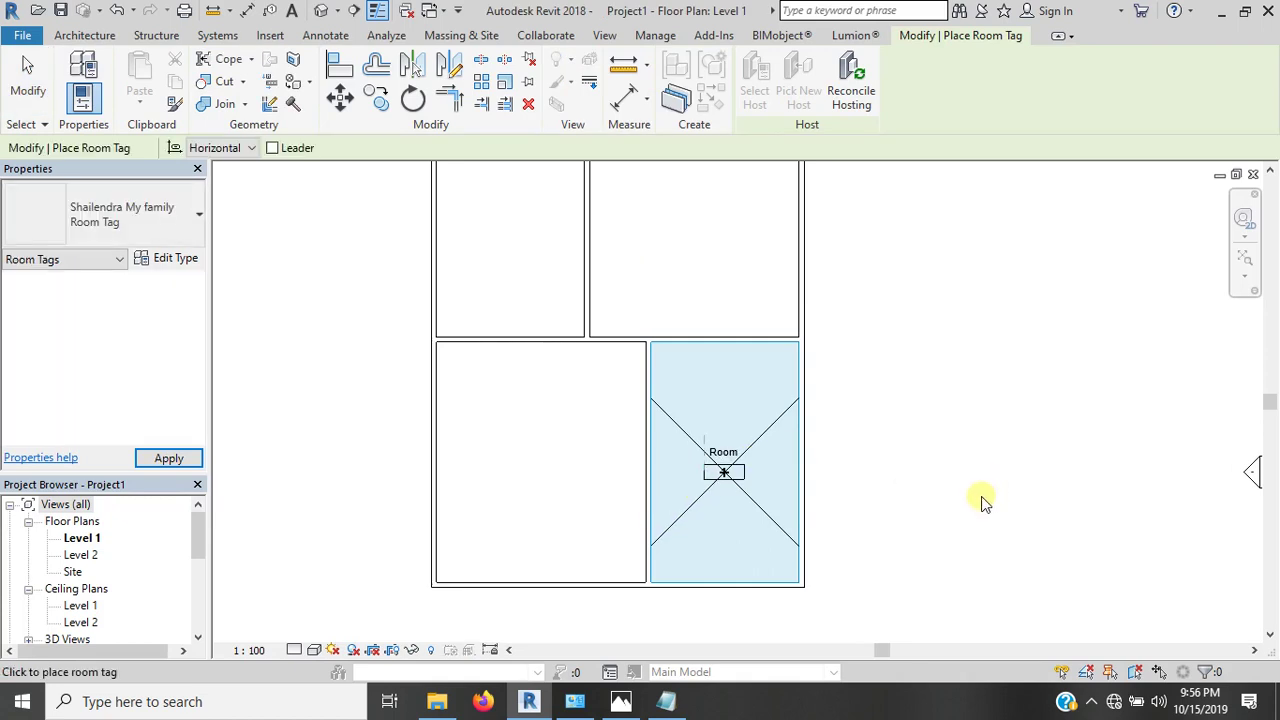
- Delete the old room tag and room from the lower-right space
key("Escape")
left_click(714, 474)
key("Delete")
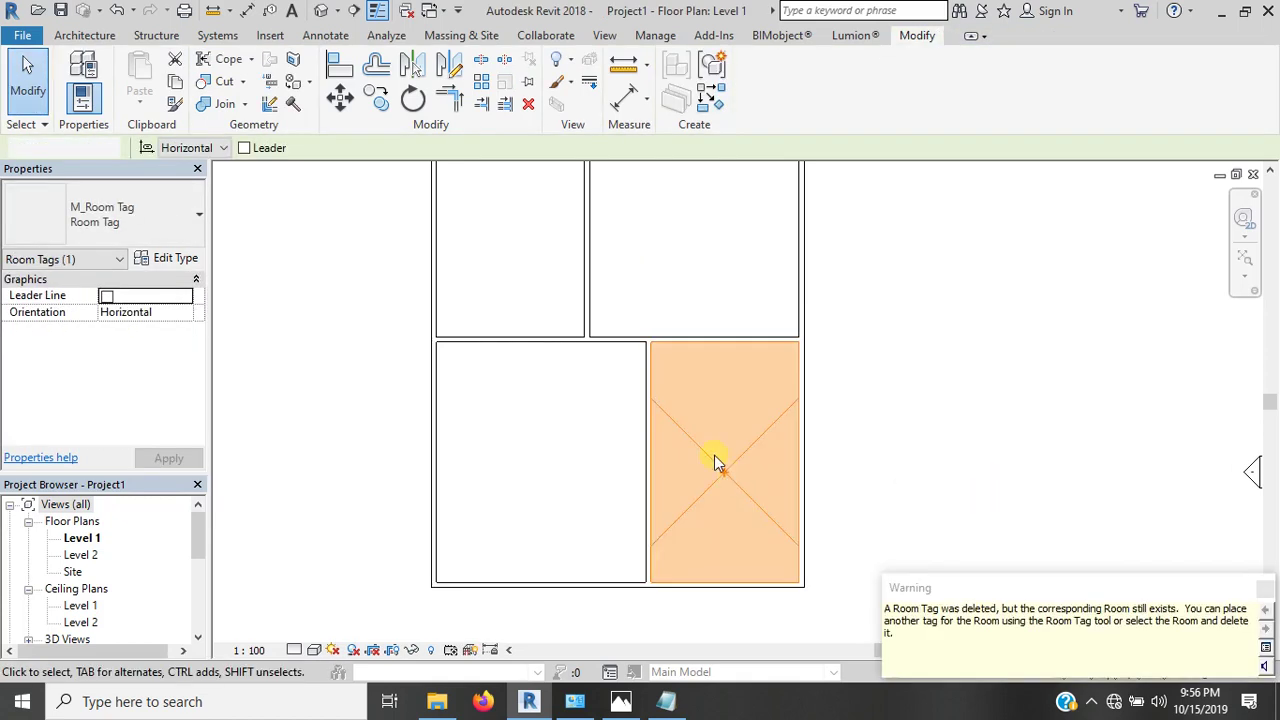
left_click(714, 455)
key("Delete")
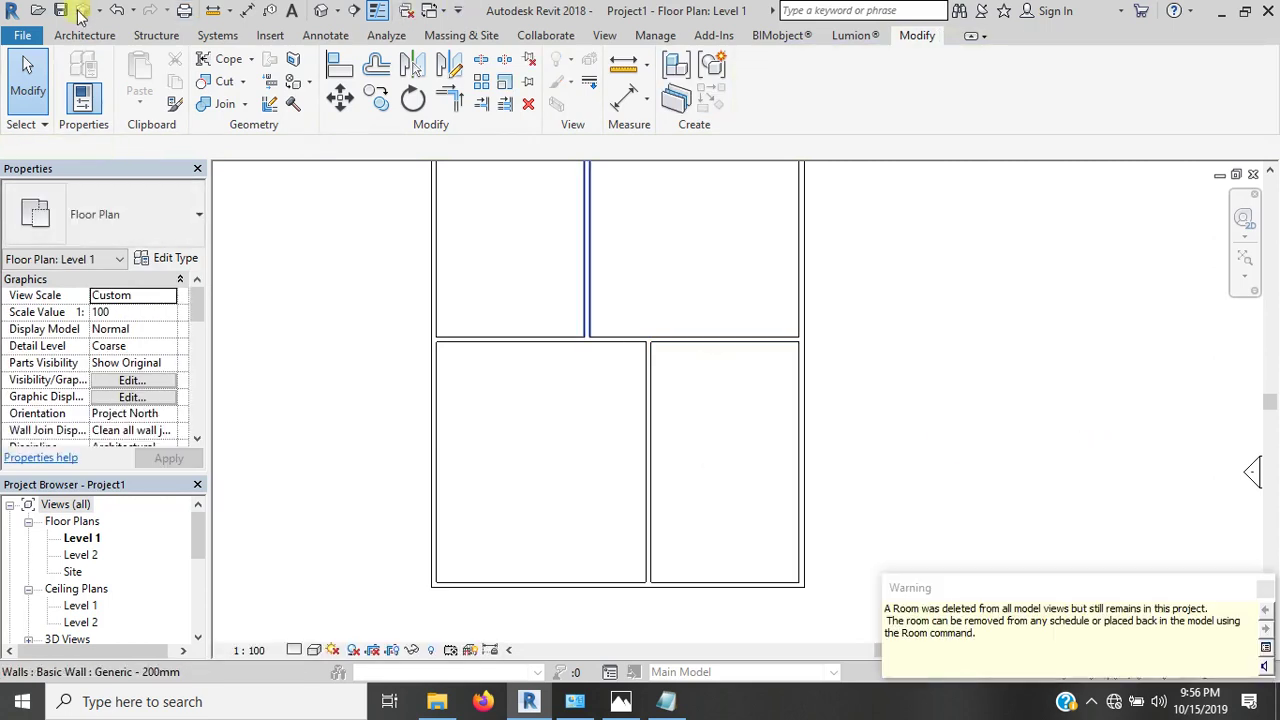
- Place tagged rooms in the lower-right and upper-left spaces with the Room tool, showing name and (Width X Depth)
left_click(84, 35)
left_click(731, 62)
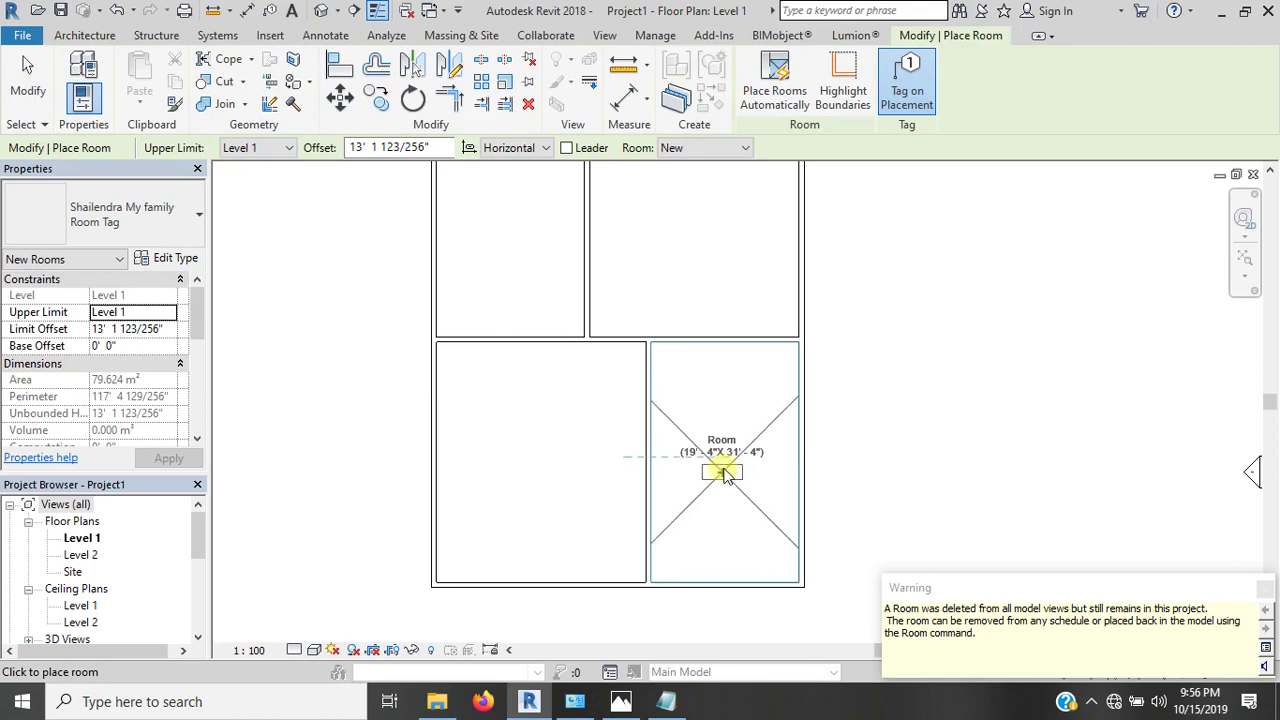
left_click(720, 472)
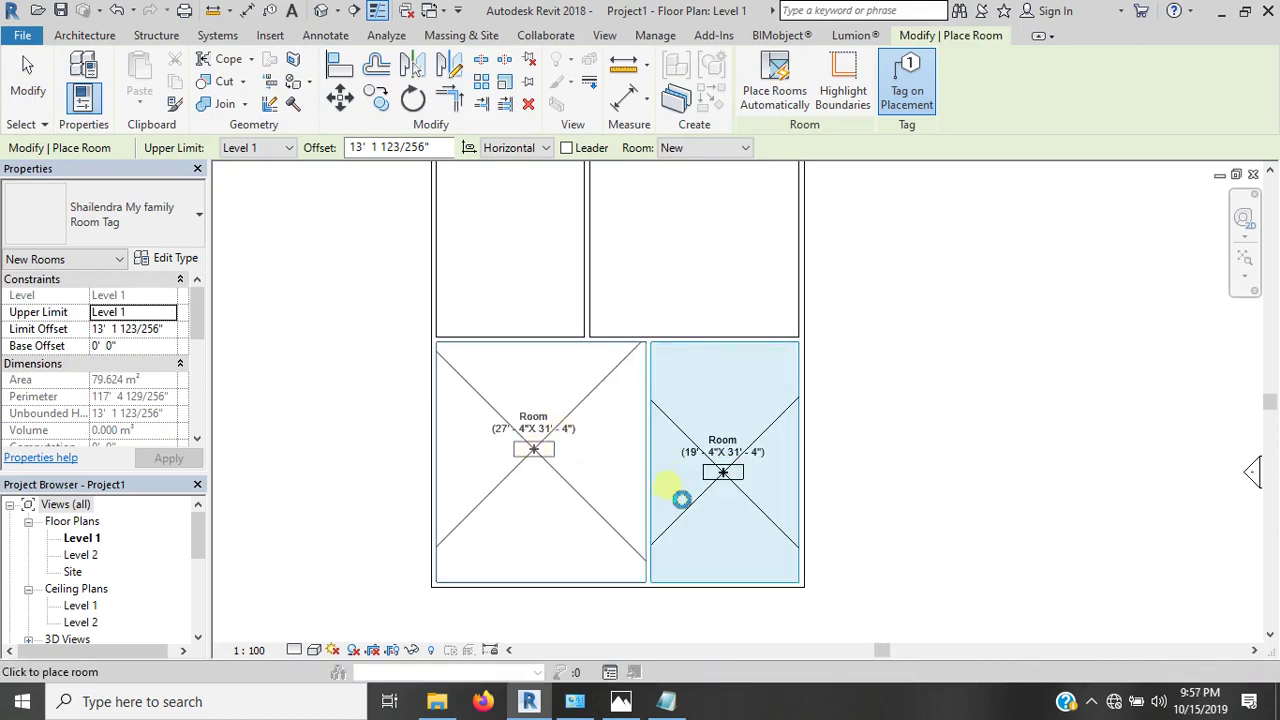
scroll(670, 492, "down", 2)
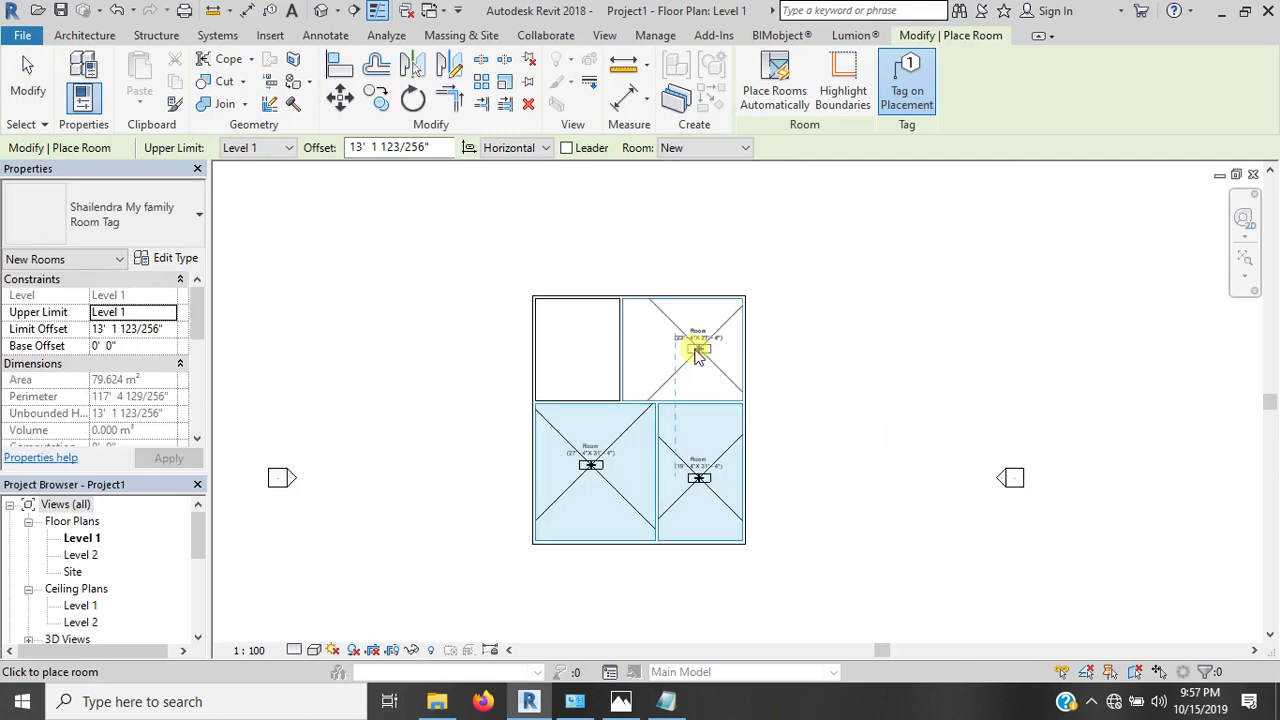
left_click(579, 347)
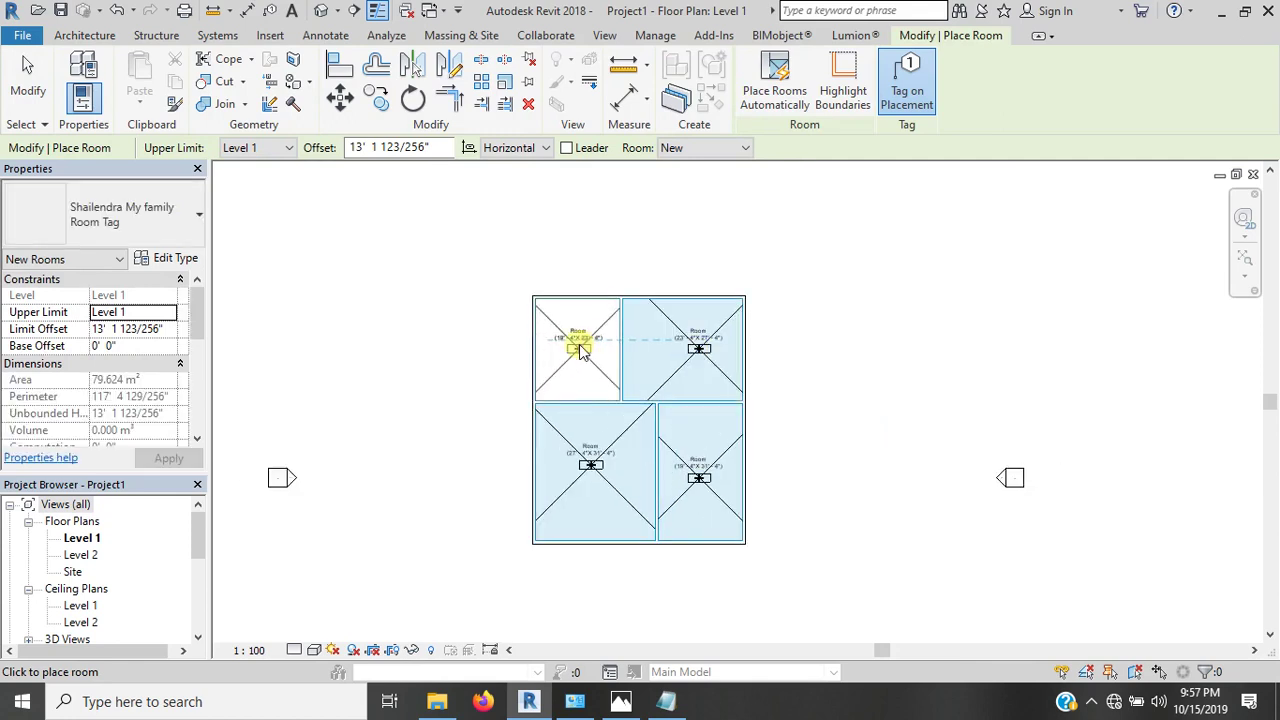
key("Escape")
scroll(694, 508, "up", 3)
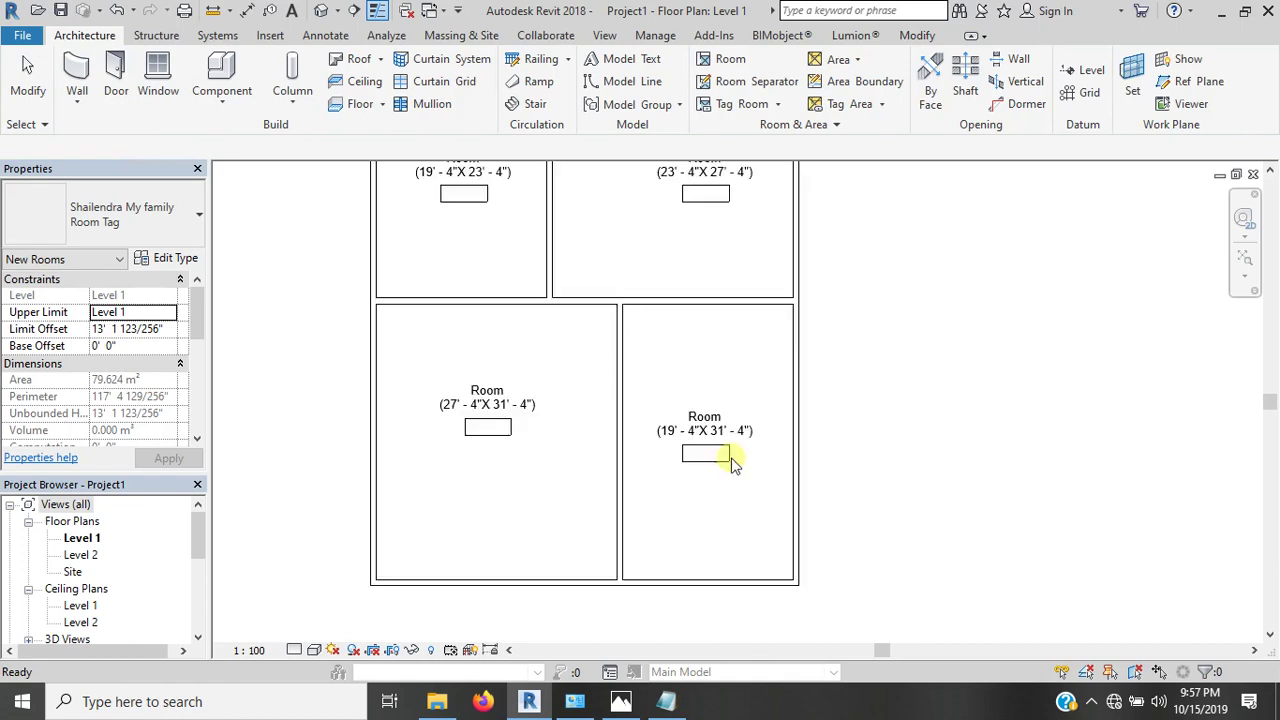
scroll(734, 455, "up", 2)
left_click(735, 458)
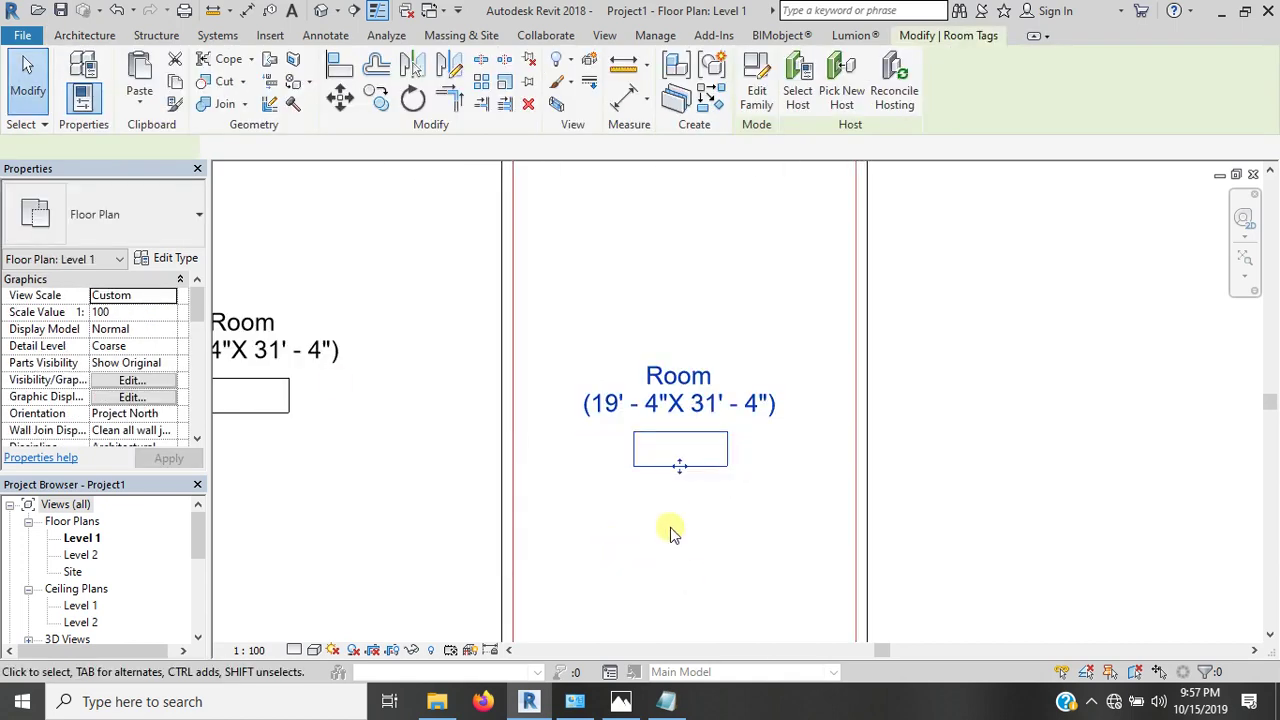
- Turn off Show Room Number in the room tag's type properties
left_click(167, 262)
left_click(344, 213)
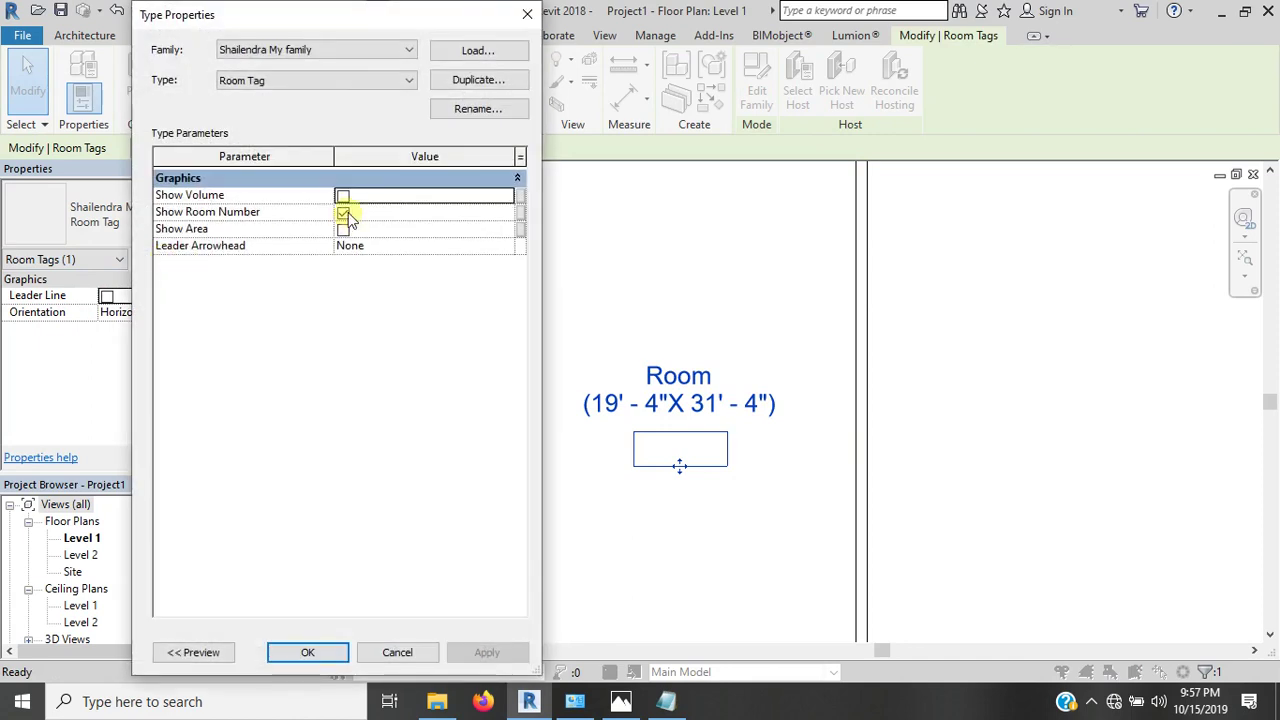
left_click(344, 214)
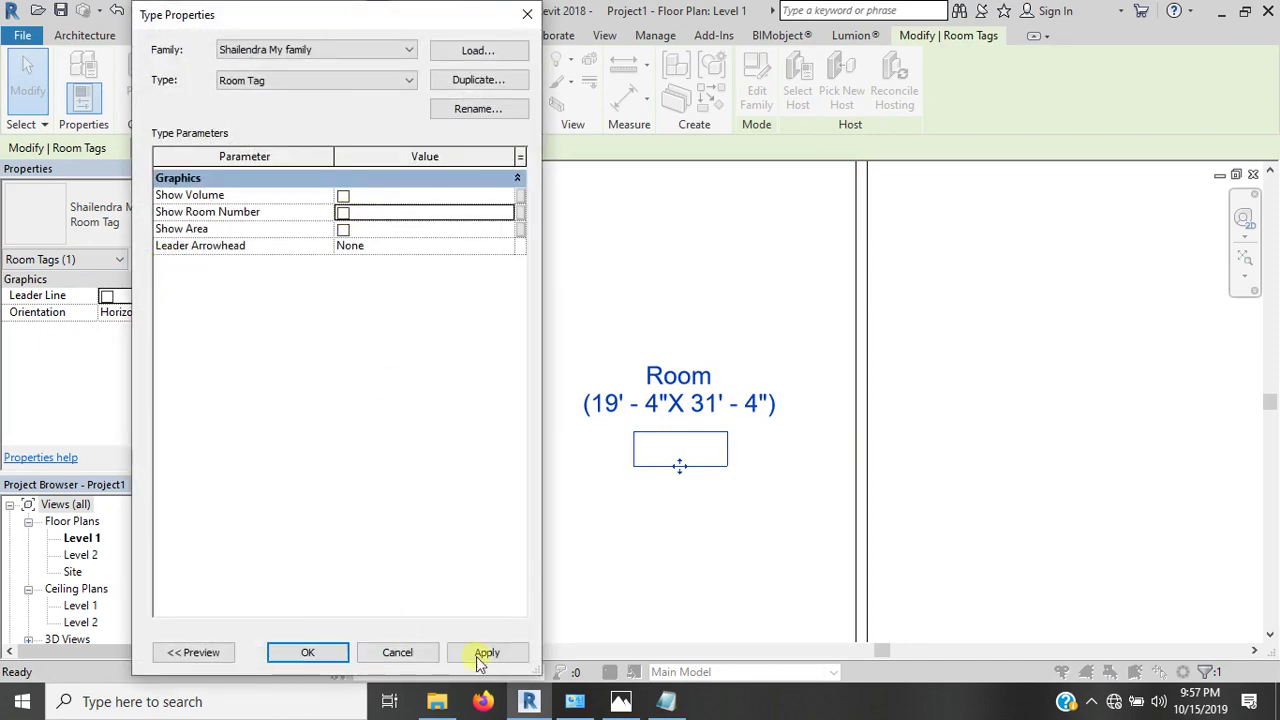
left_click(351, 651)
left_click(1054, 420)
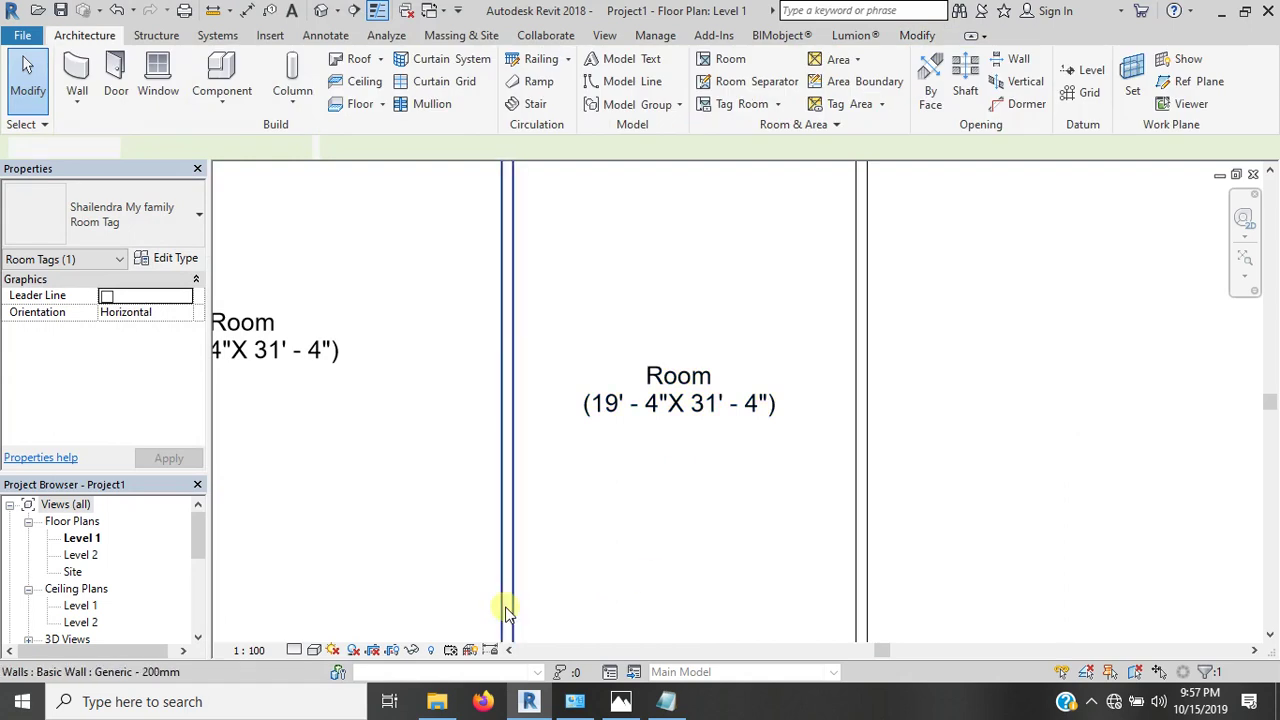
scroll(505, 610, "down", 3)
scroll(320, 623, "up", 2)
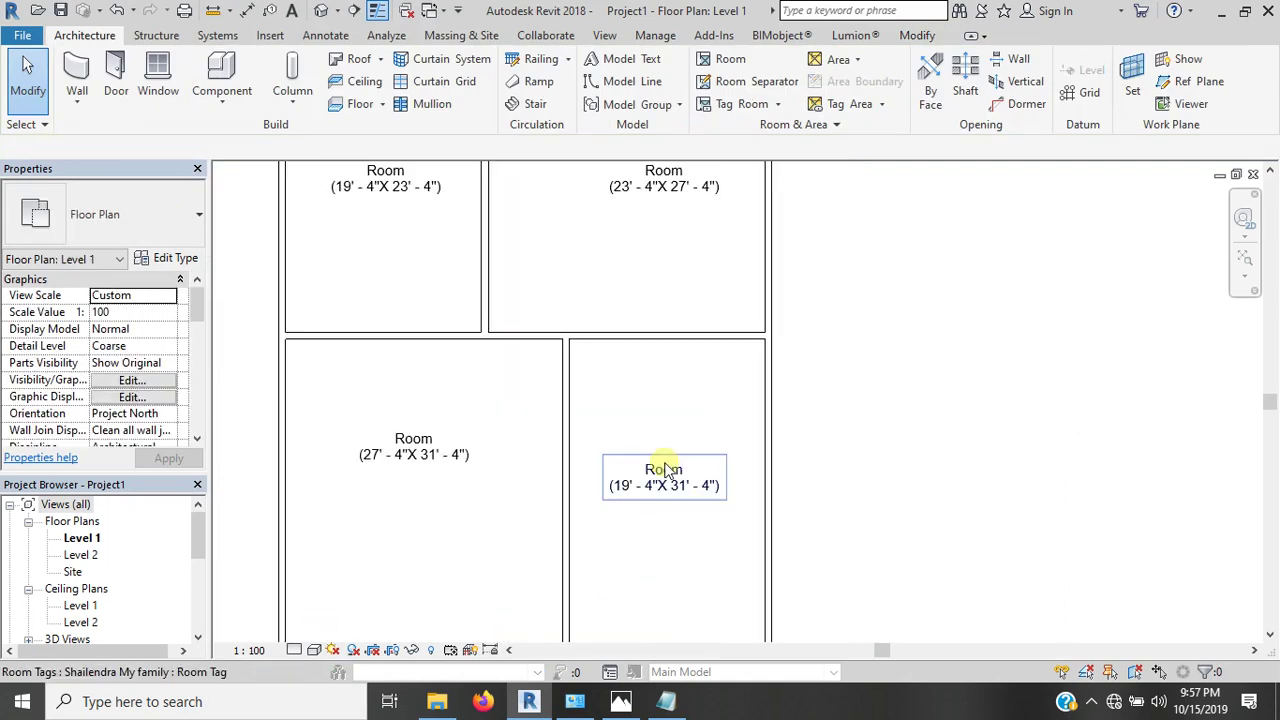
- Rename the lower-right room to Bed Room by editing its tag label
left_click(675, 470)
left_click(675, 470)
left_click(745, 258)
type("Bed Room")
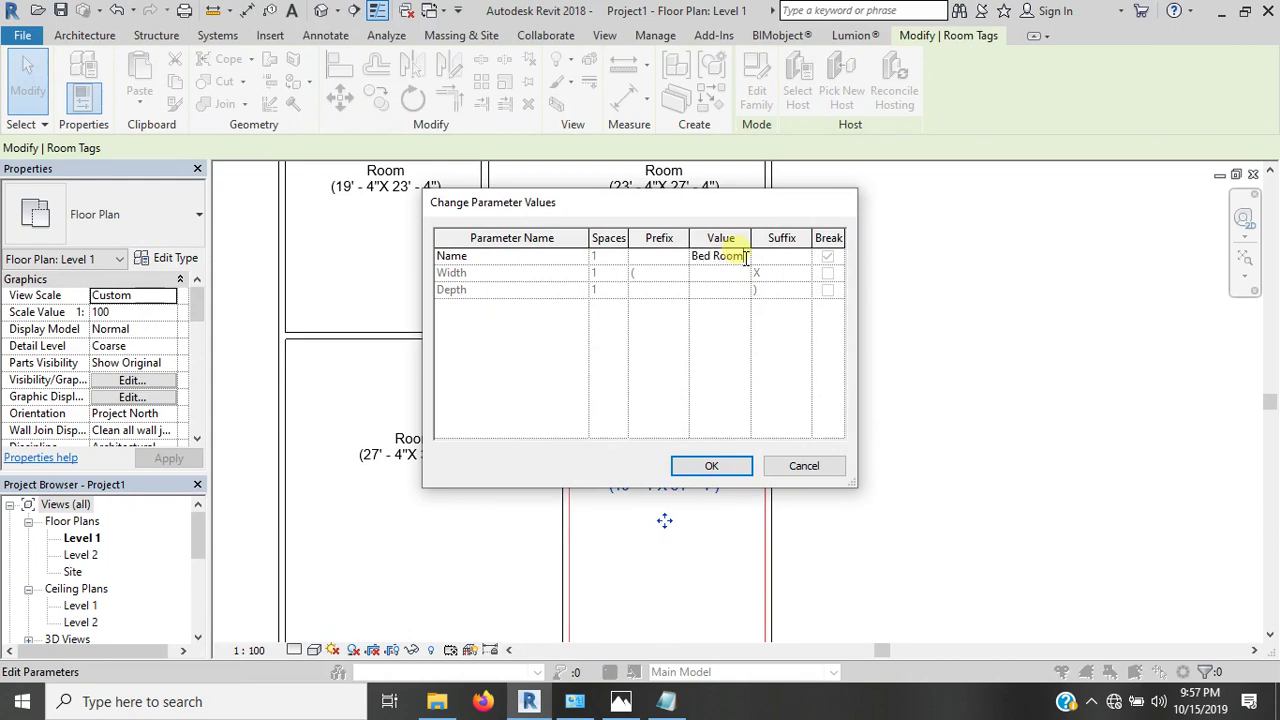
left_click(712, 466)
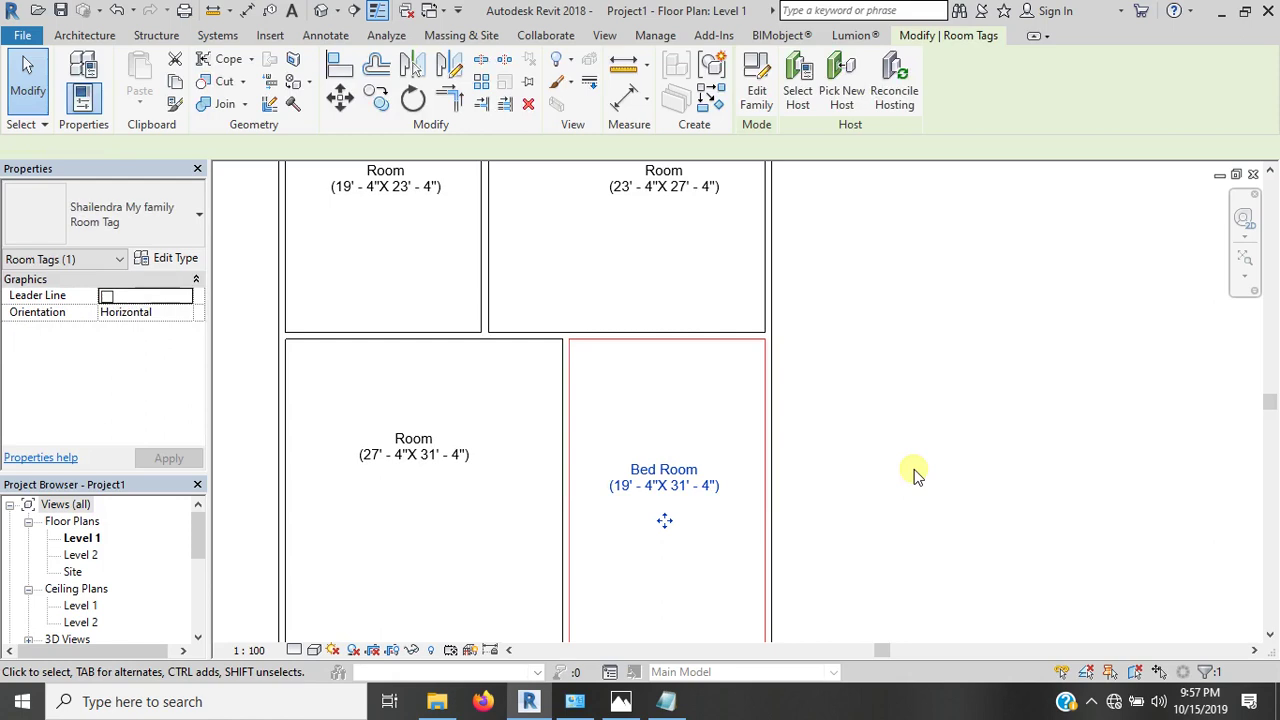
left_click(914, 471)
scroll(710, 470, "down", 2)
scroll(689, 420, "up", 1)
scroll(689, 486, "up", 2)
scroll(693, 485, "up", 2)
- Dimension the Bed Room width between wall faces, giving 19' - 4"
key("d")
key("i")
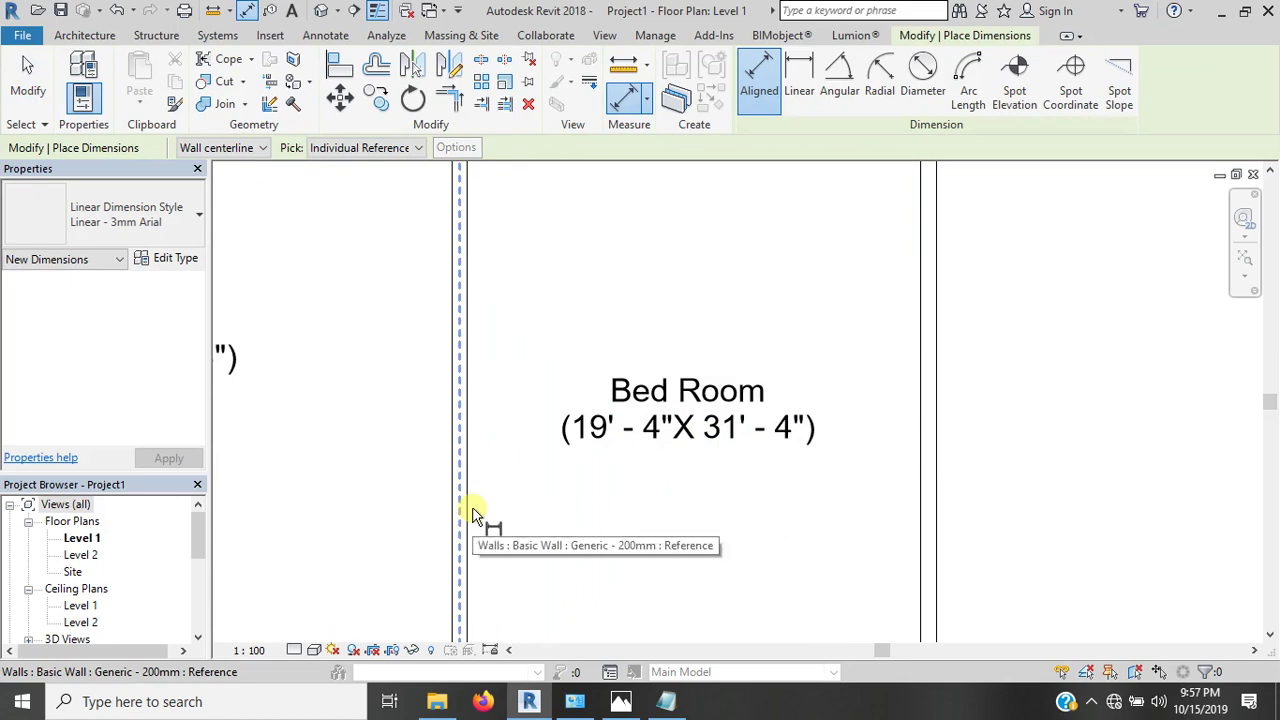
left_click(222, 148)
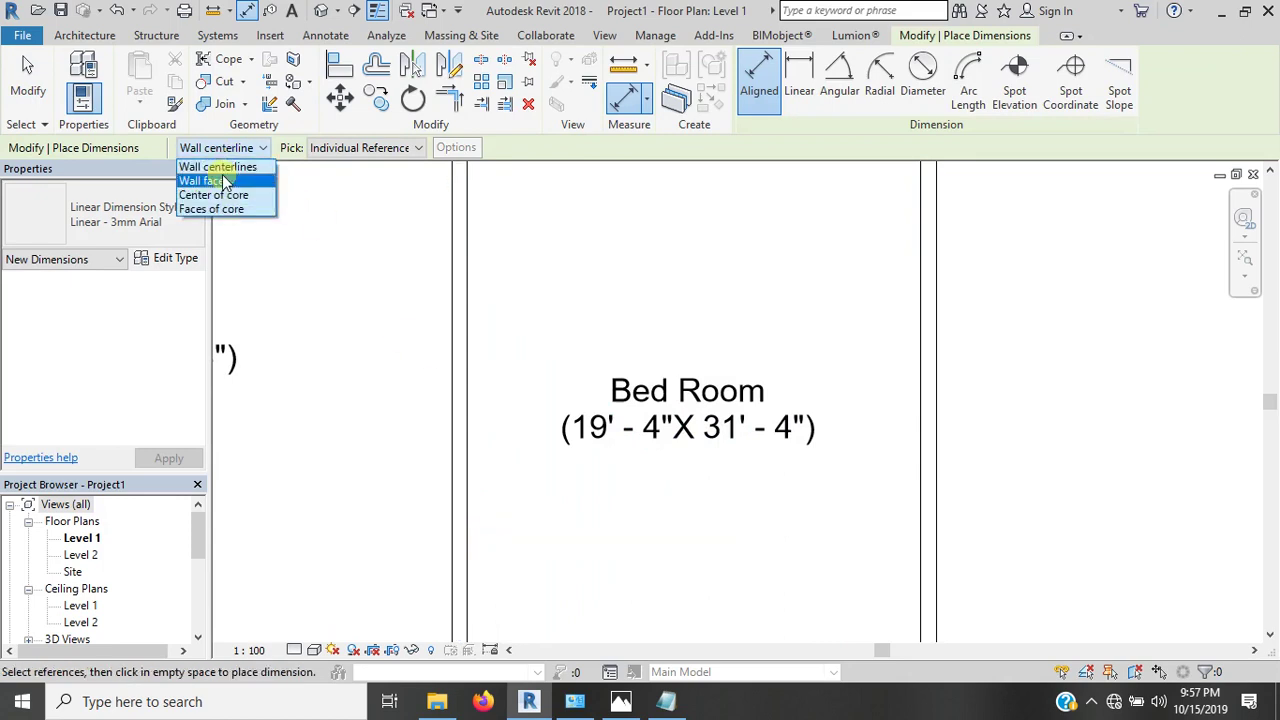
left_click(210, 181)
left_click(470, 570)
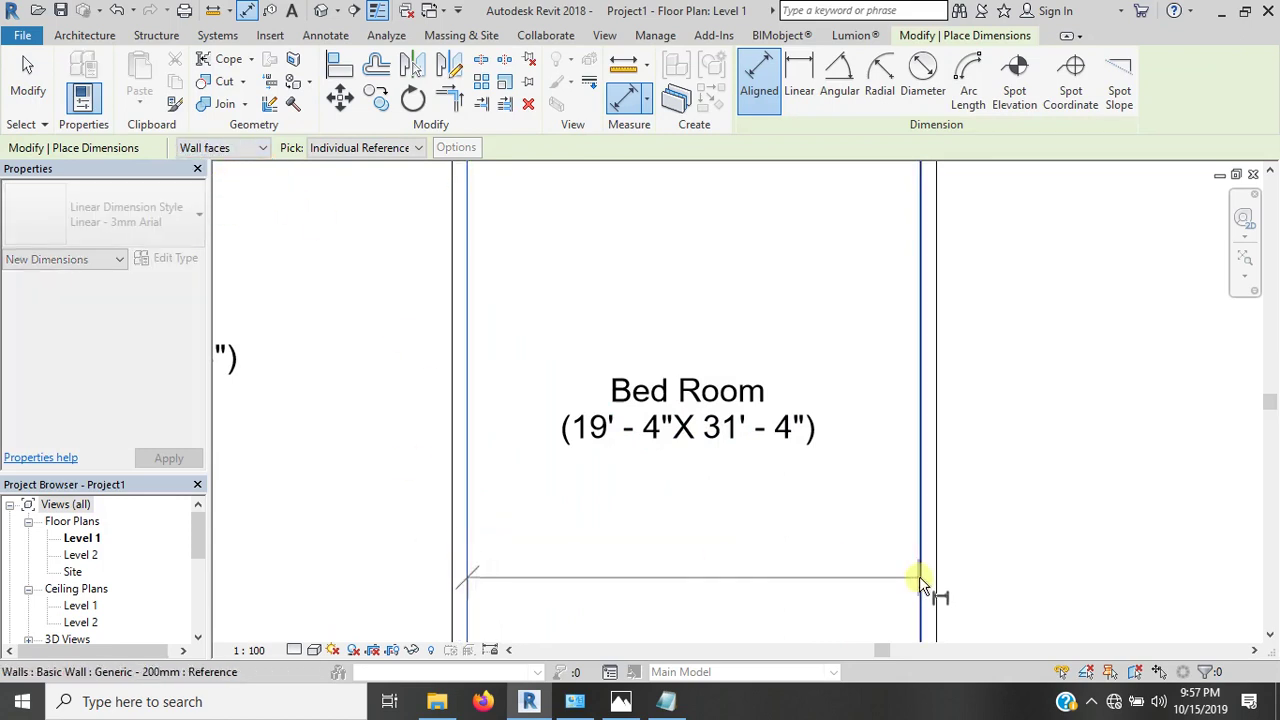
left_click(920, 576)
left_click(990, 530)
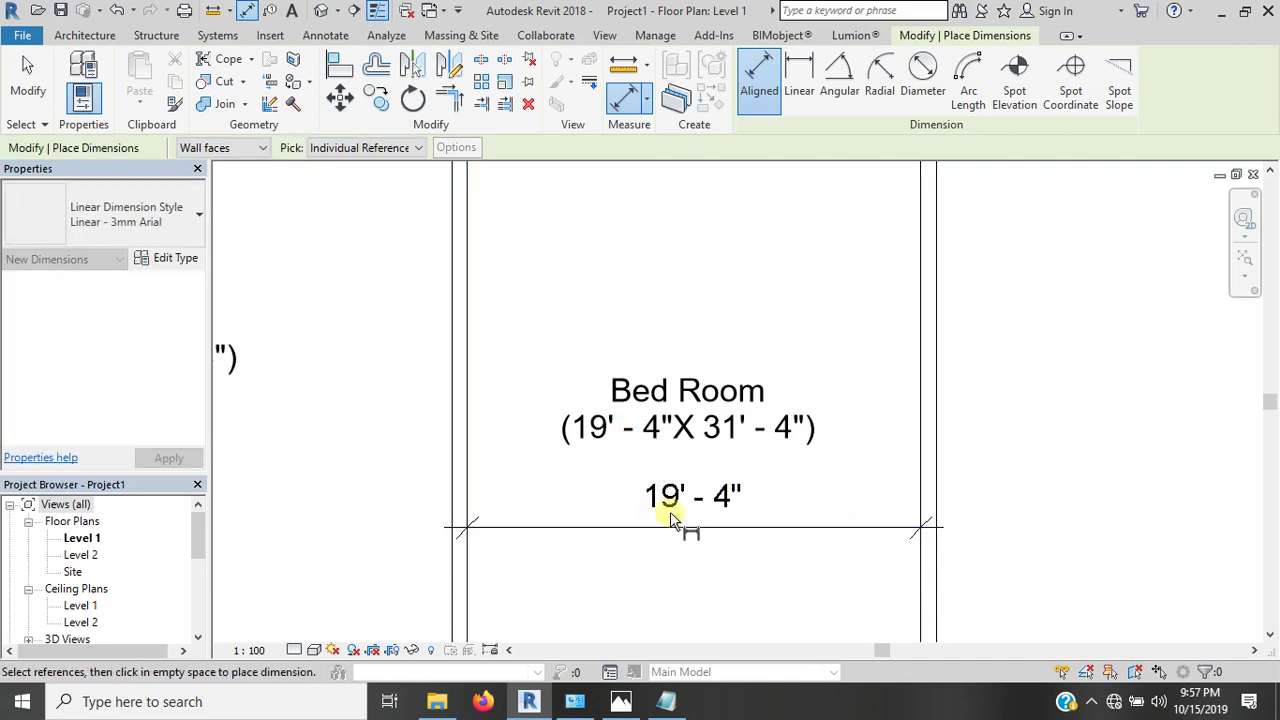
- Add the Bed Room depth dimension of 31' - 4"
scroll(685, 505, "down", 2)
scroll(778, 420, "down", 2)
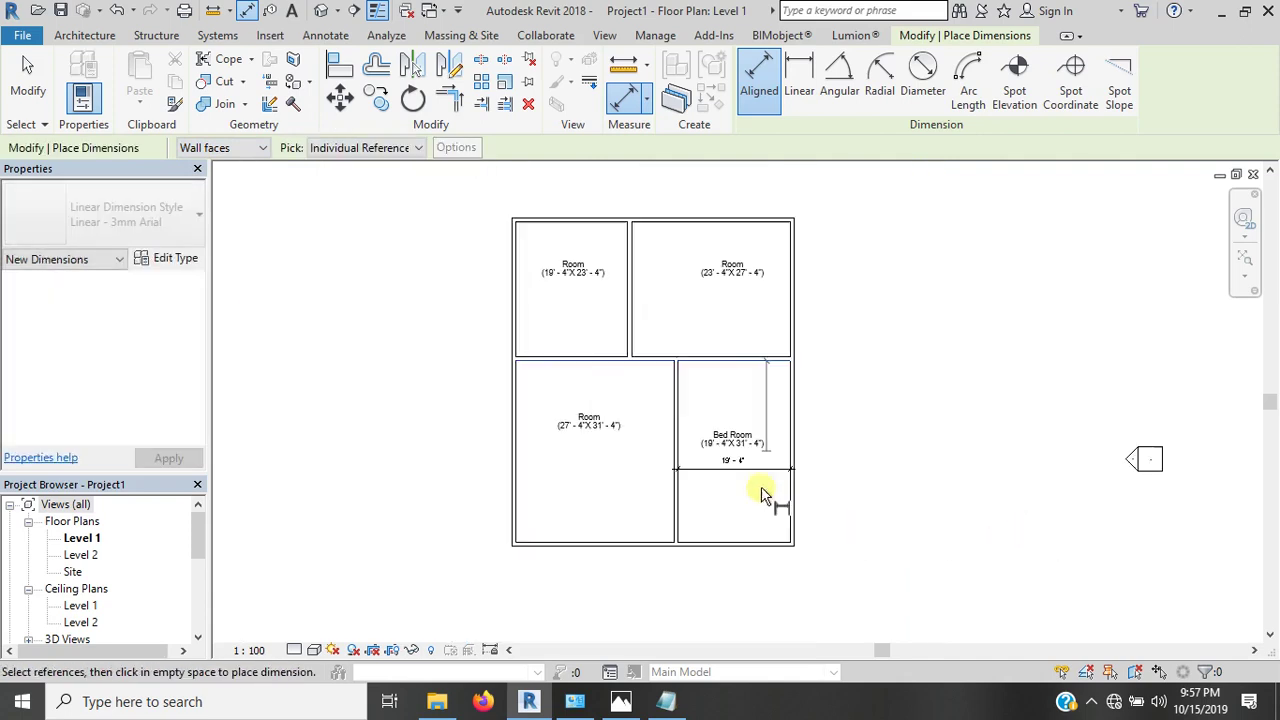
left_click(777, 491)
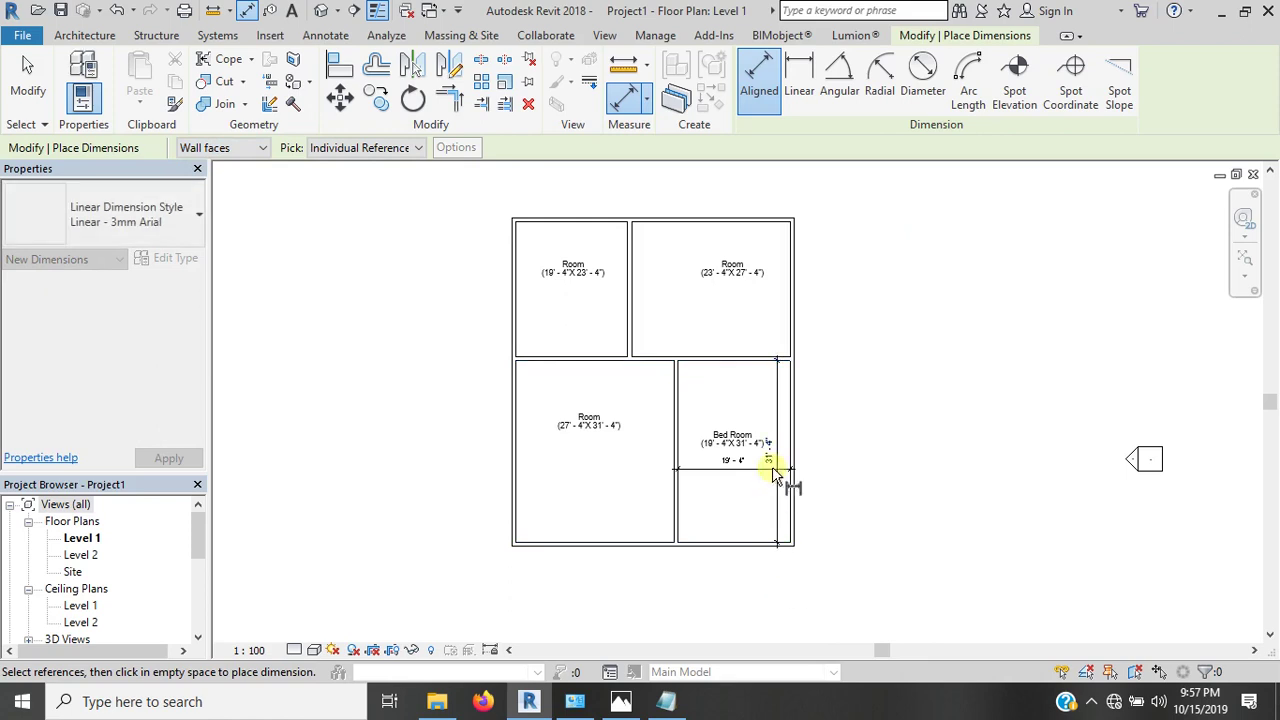
scroll(777, 491, "up", 5)
key("Escape")
key("Escape")
scroll(737, 523, "down", 1)
scroll(737, 523, "down", 3)
scroll(743, 528, "down", 2)
scroll(700, 450, "up", 2)
scroll(610, 420, "up", 2)
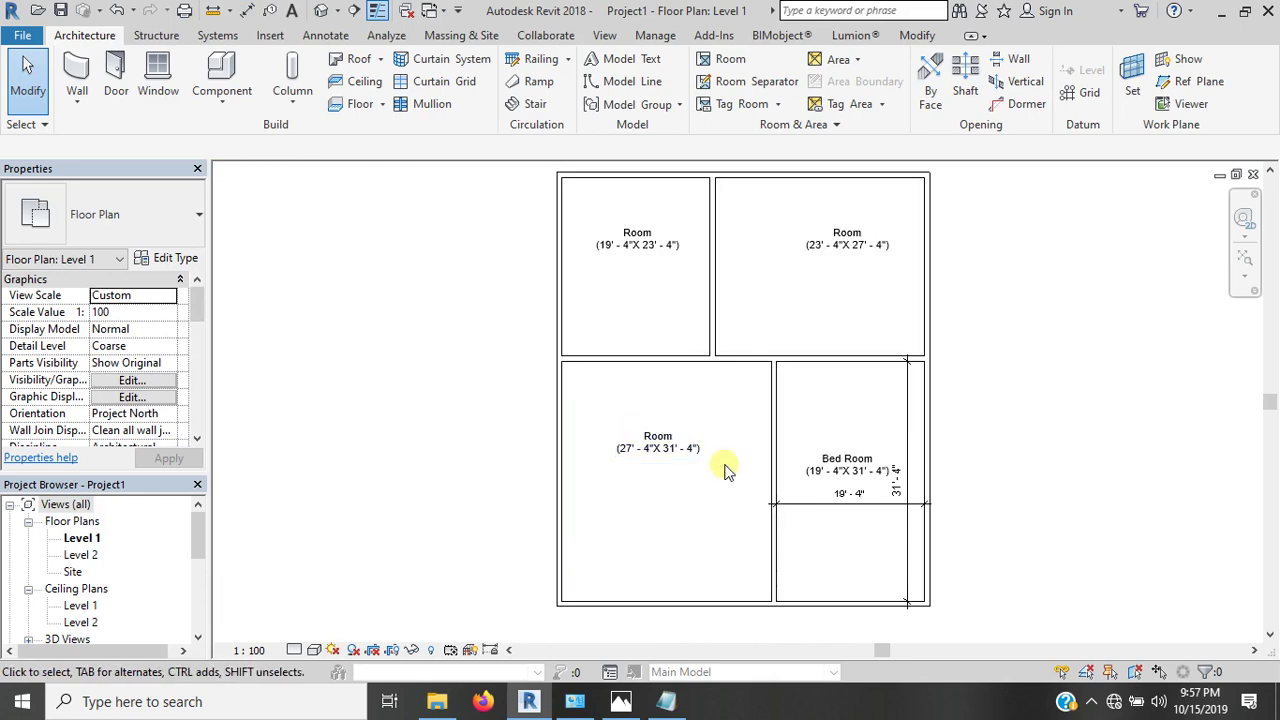
- Delete the room in the lower-left space
left_click(670, 490)
key("Delete")
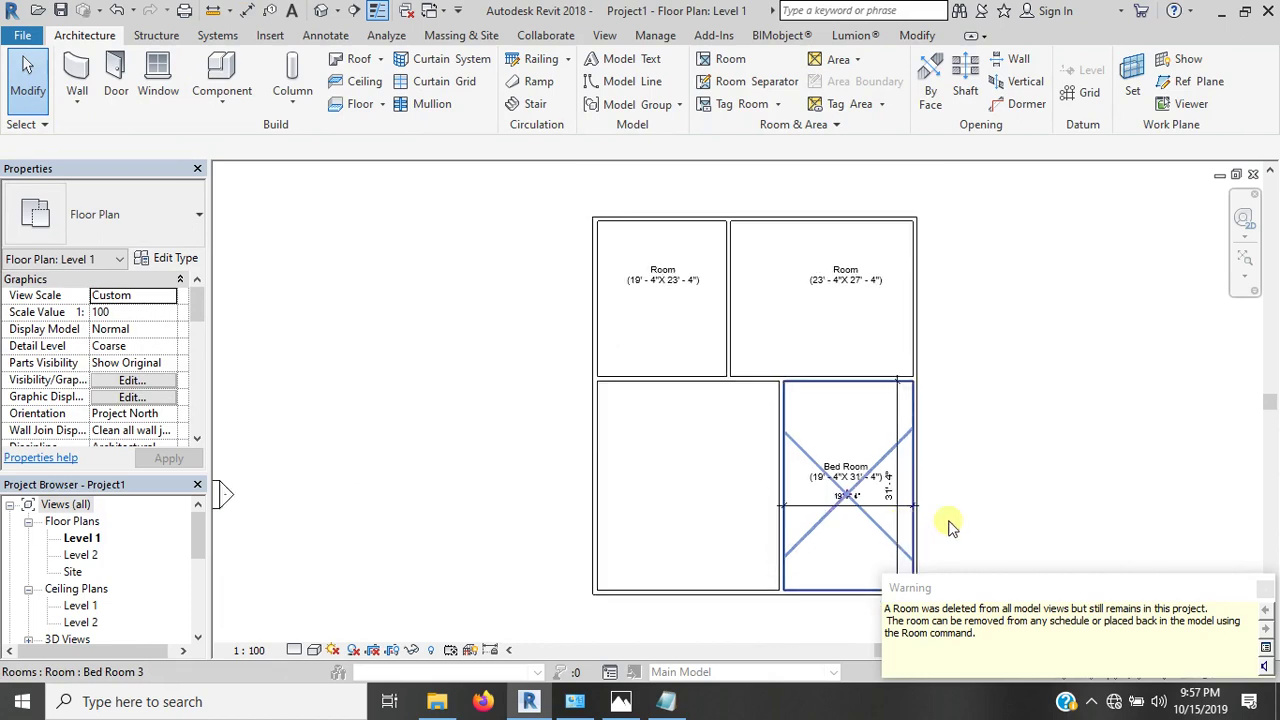
scroll(875, 520, "down", 3)
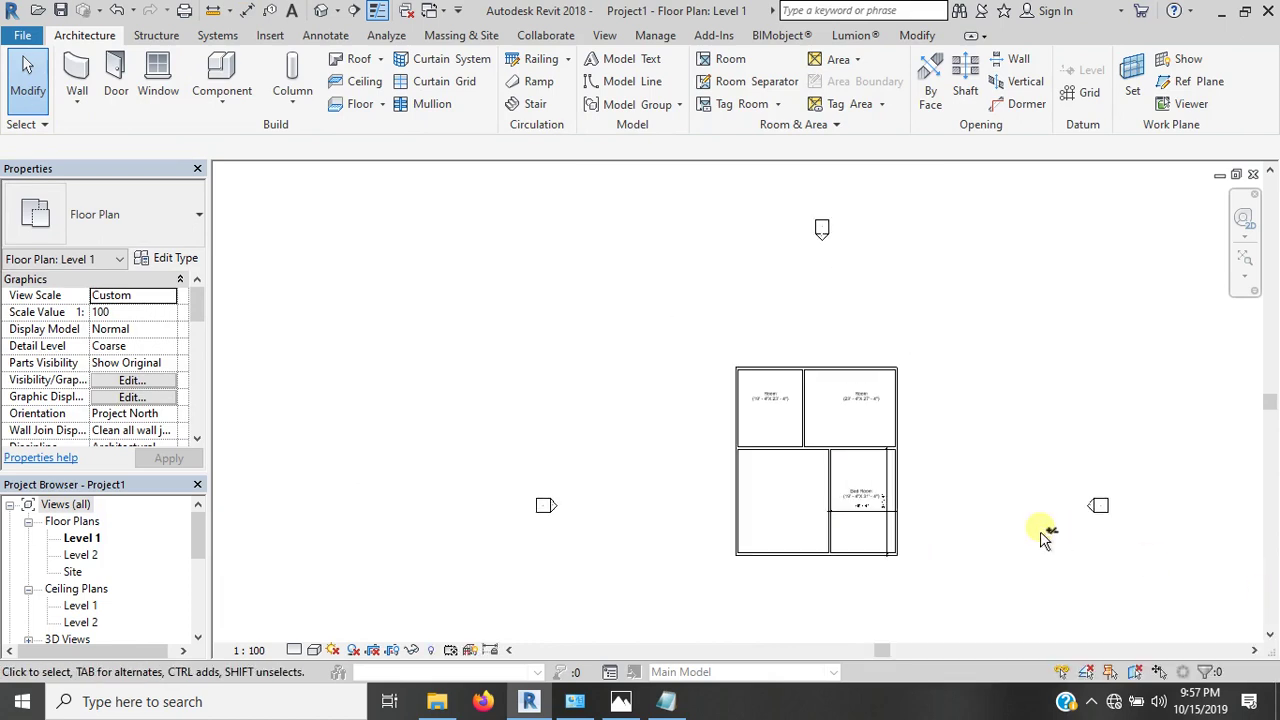